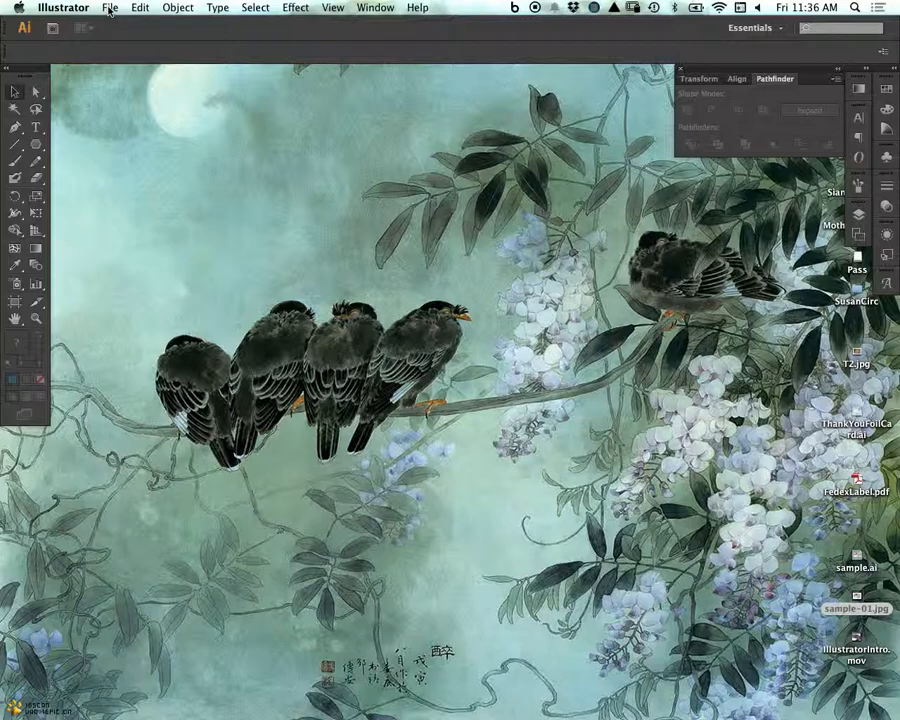
- Create a new one-artboard Letter document in landscape orientation, 11 in wide by 8.5 in high
click(110, 8)
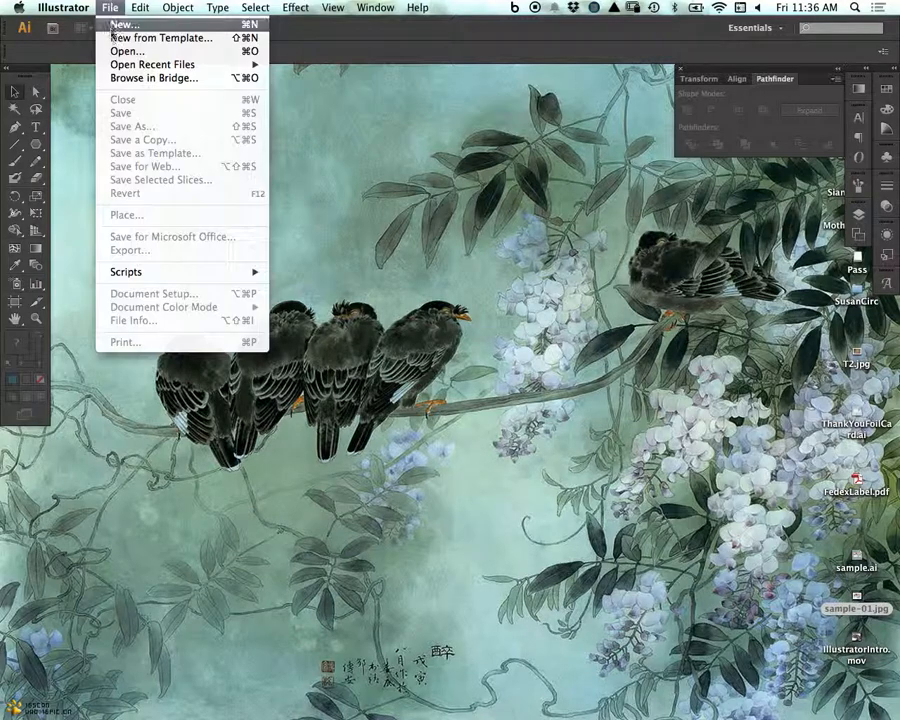
click(115, 24)
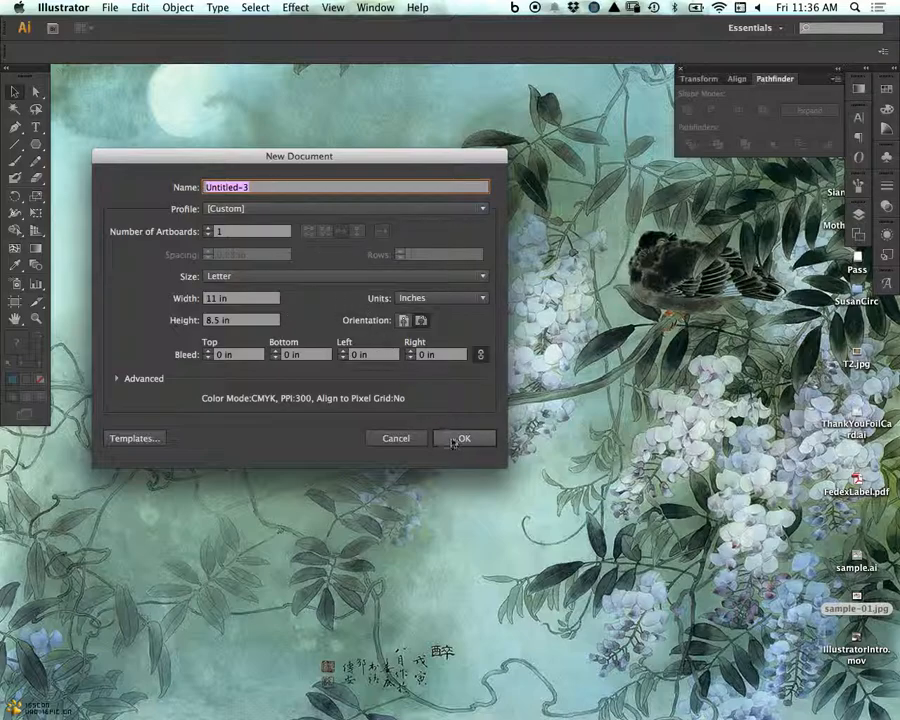
key(Return)
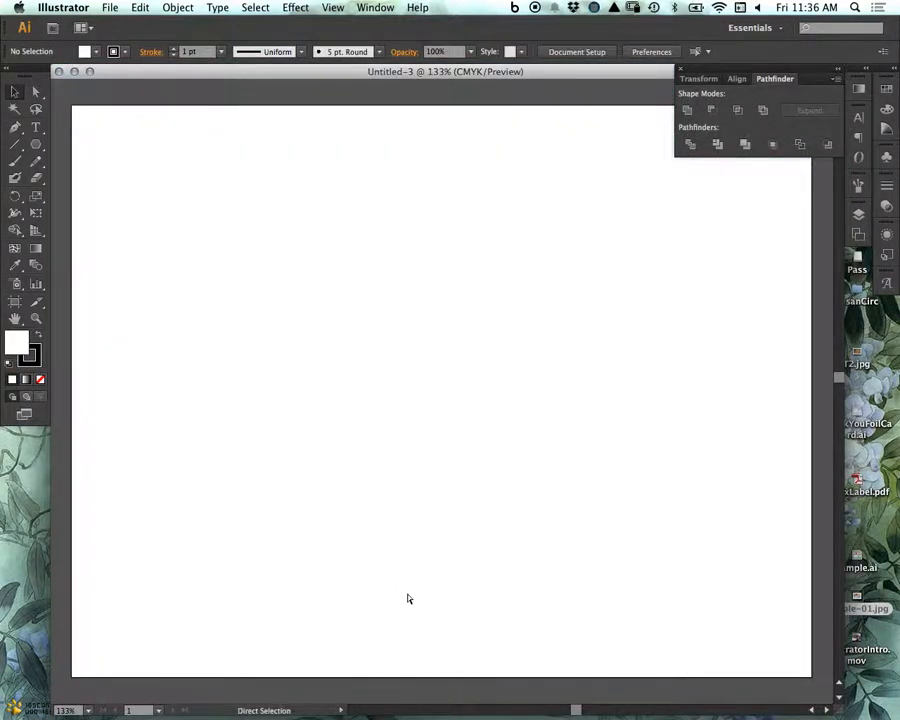
- Save the new document to the Desktop as sample2.ai in Illustrator CS6 format with the default options
key(super+s)
text(sample.ai)
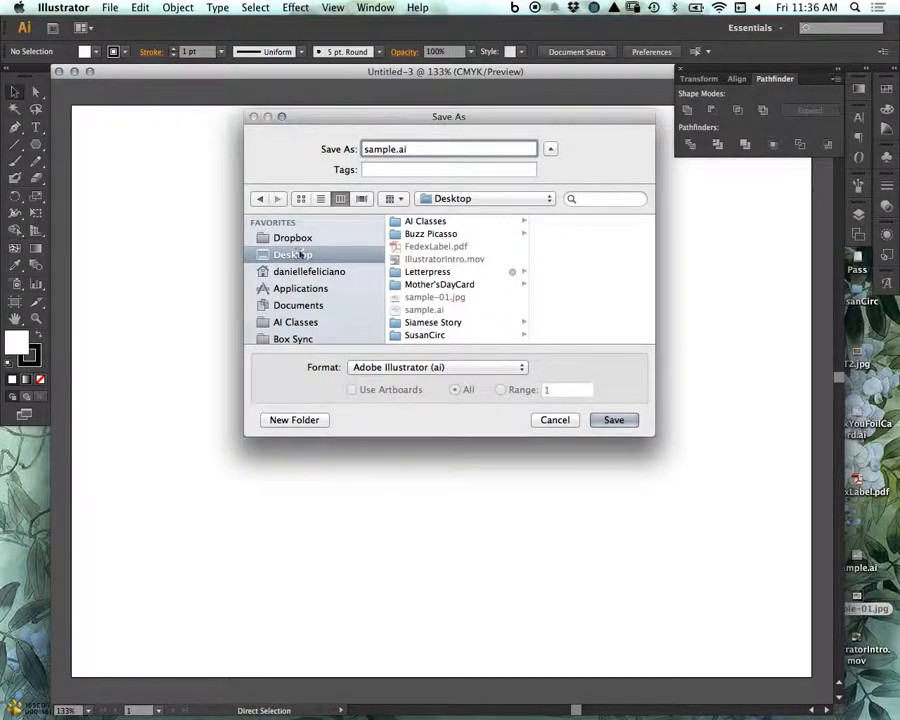
click(611, 421)
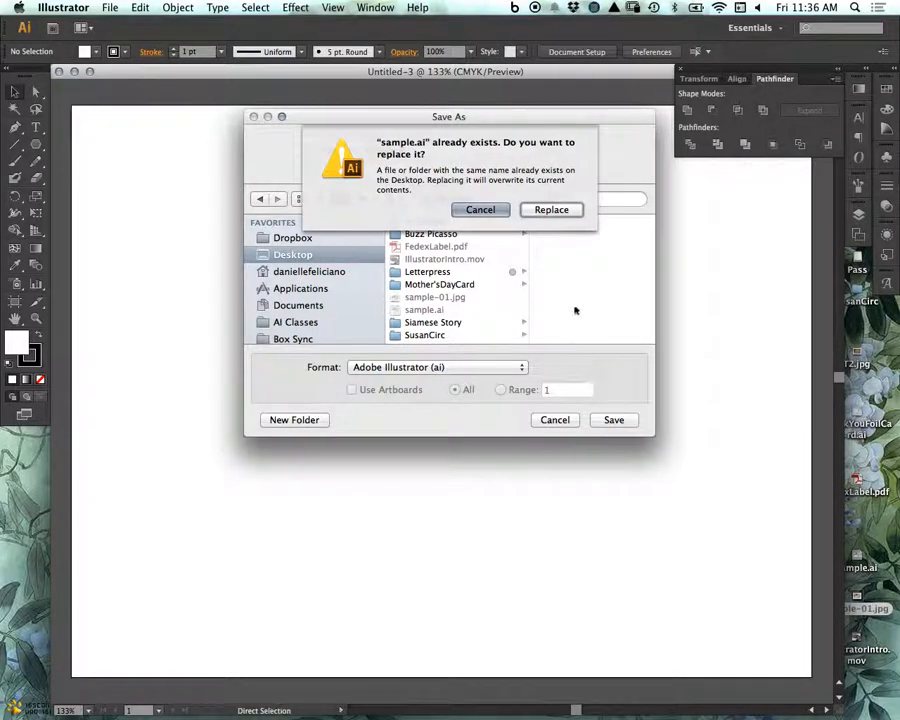
click(477, 210)
text(2.ai)
click(613, 420)
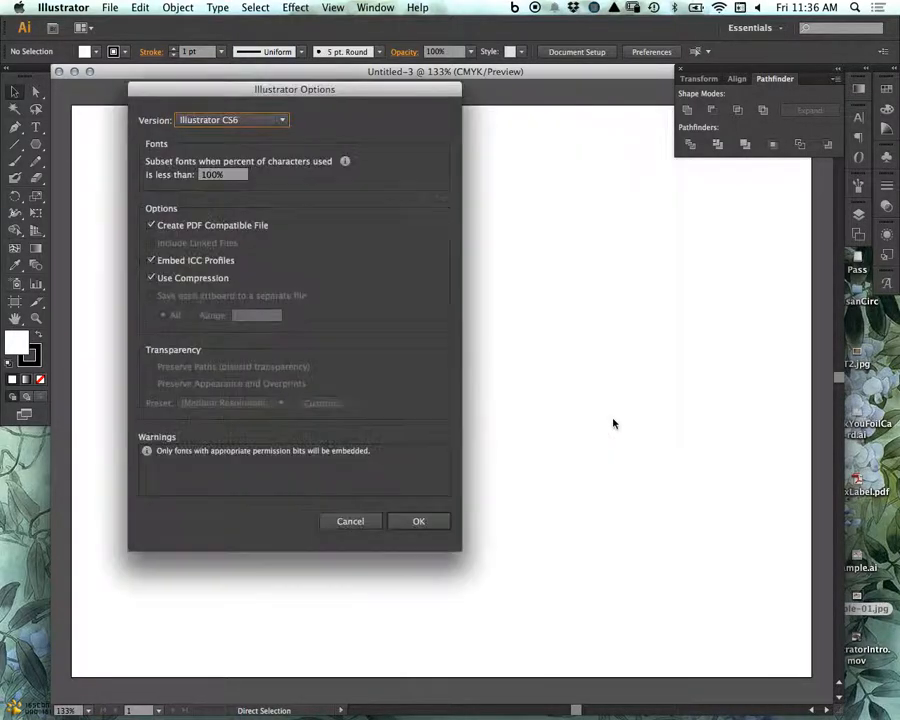
click(432, 522)
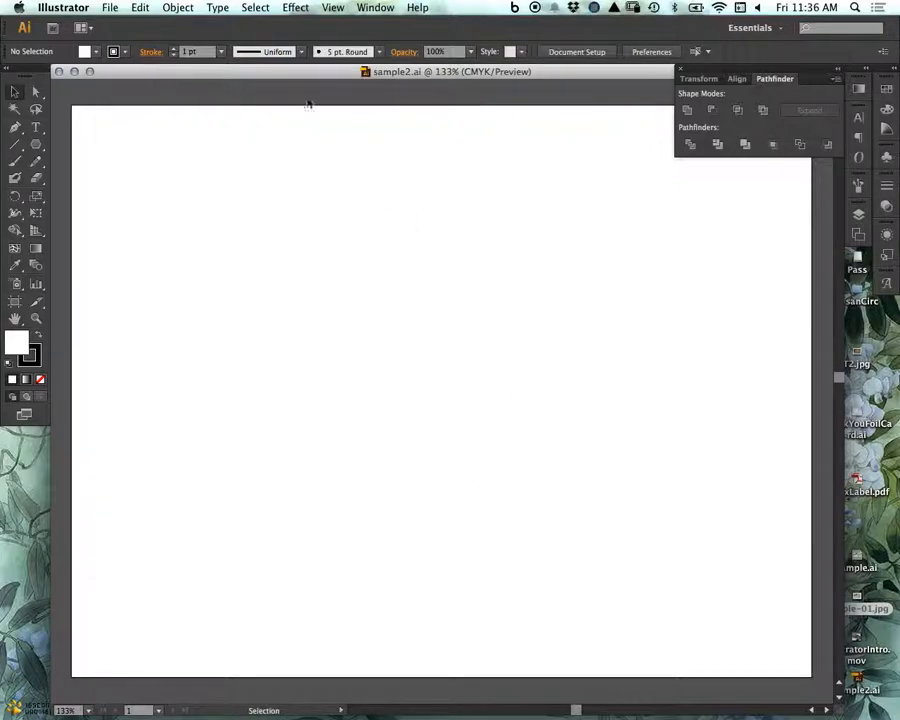
- Try saving the document under the name sample3.ai, look through the available Illustrator versions, and cancel the save
click(110, 7)
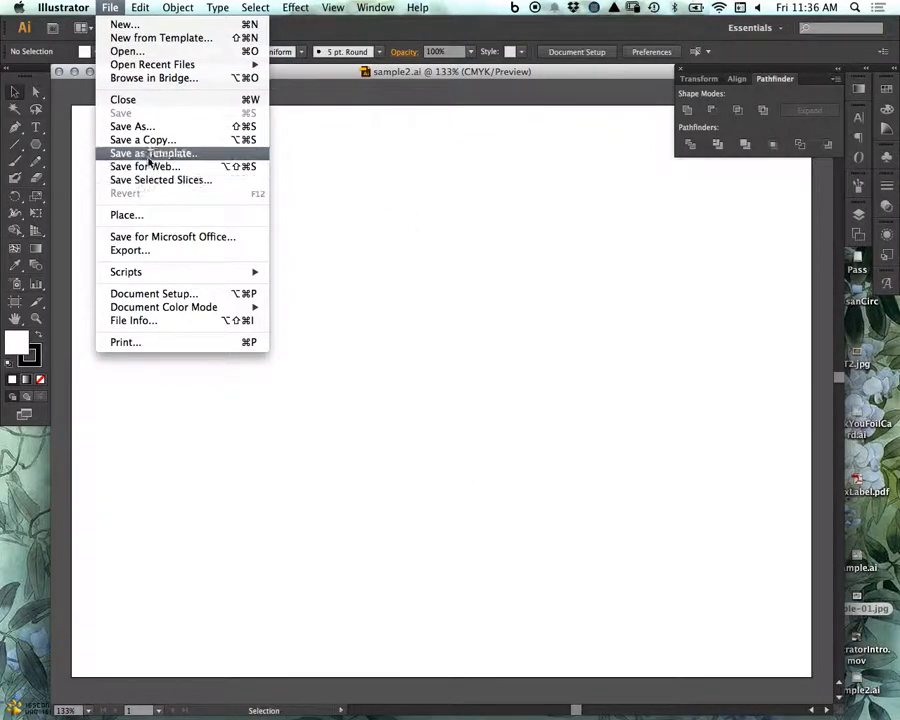
click(132, 126)
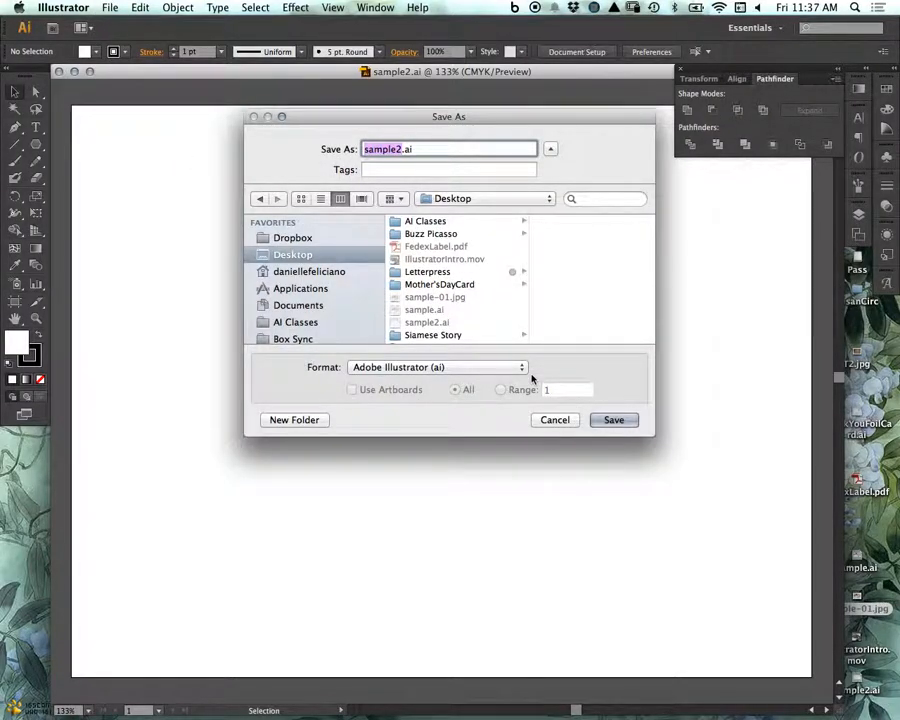
key(Right)
key(BackSpace)
text(3)
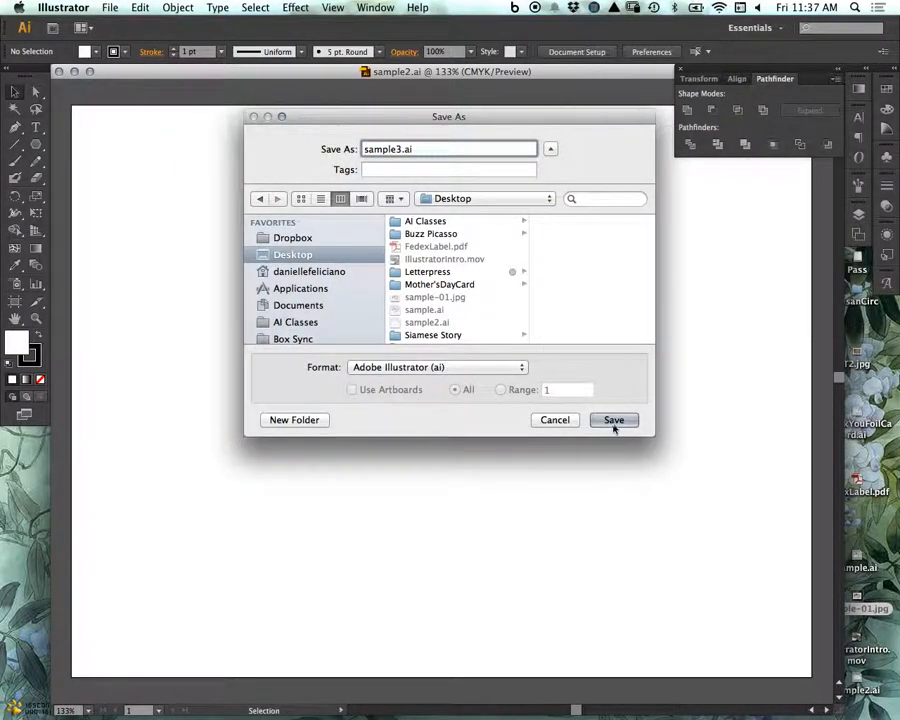
click(614, 421)
click(283, 123)
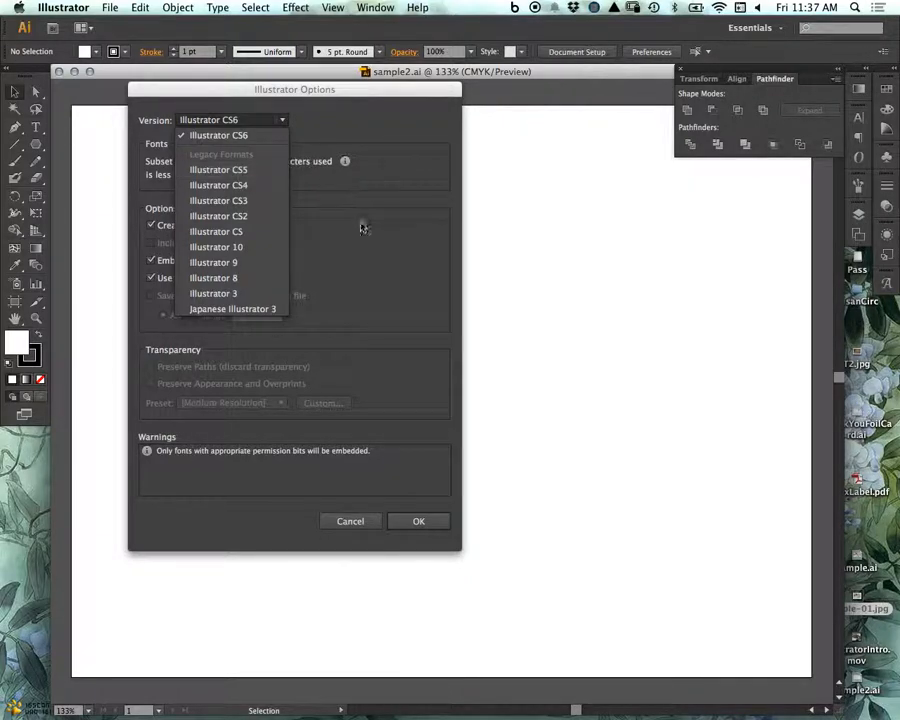
click(365, 525)
click(366, 525)
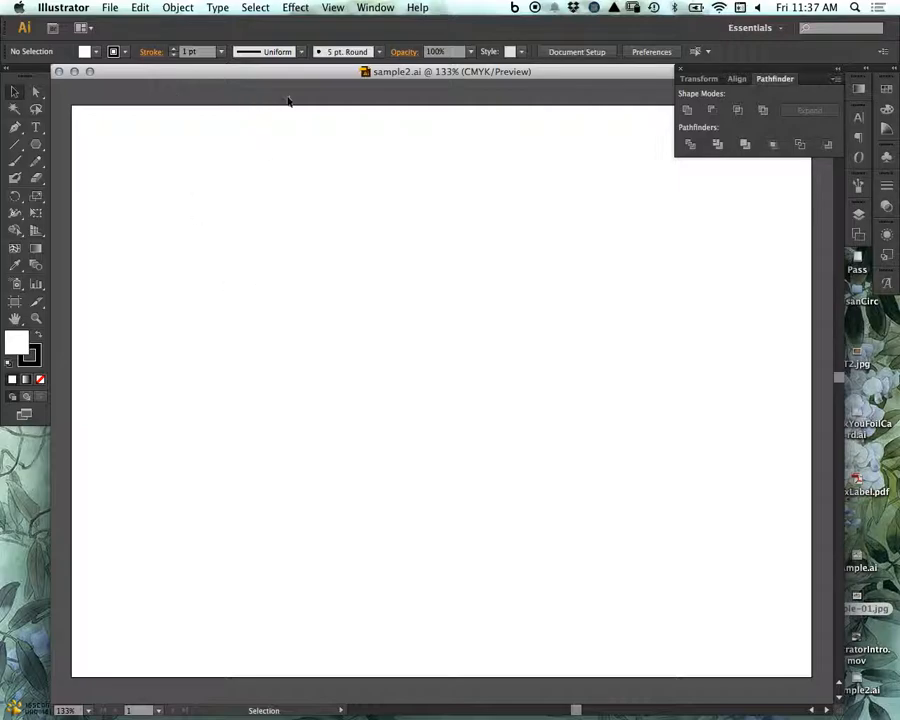
drag(298, 74, 297, 78)
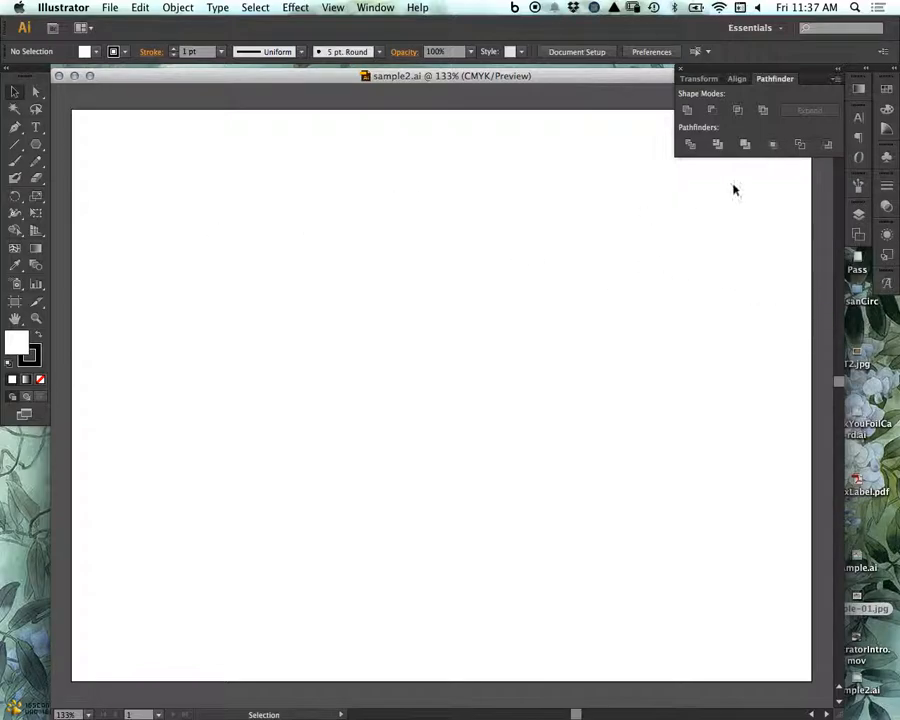
- Create a 10-point star with radii of 0.3472 in and 0.6944 in near the artboard's upper-left corner using the Star tool
alt+click(35, 146)
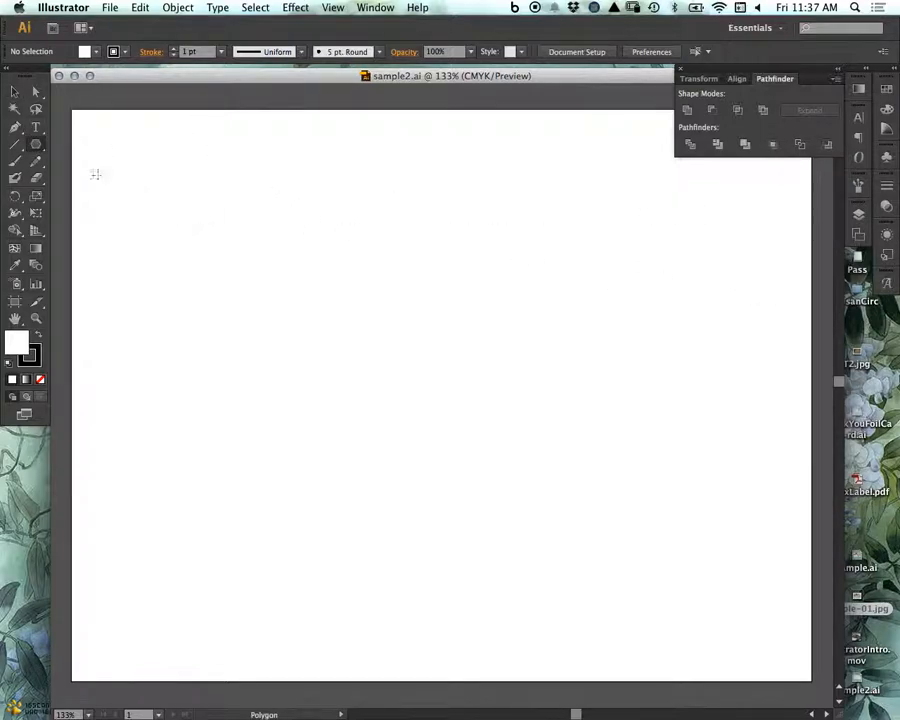
click(37, 147)
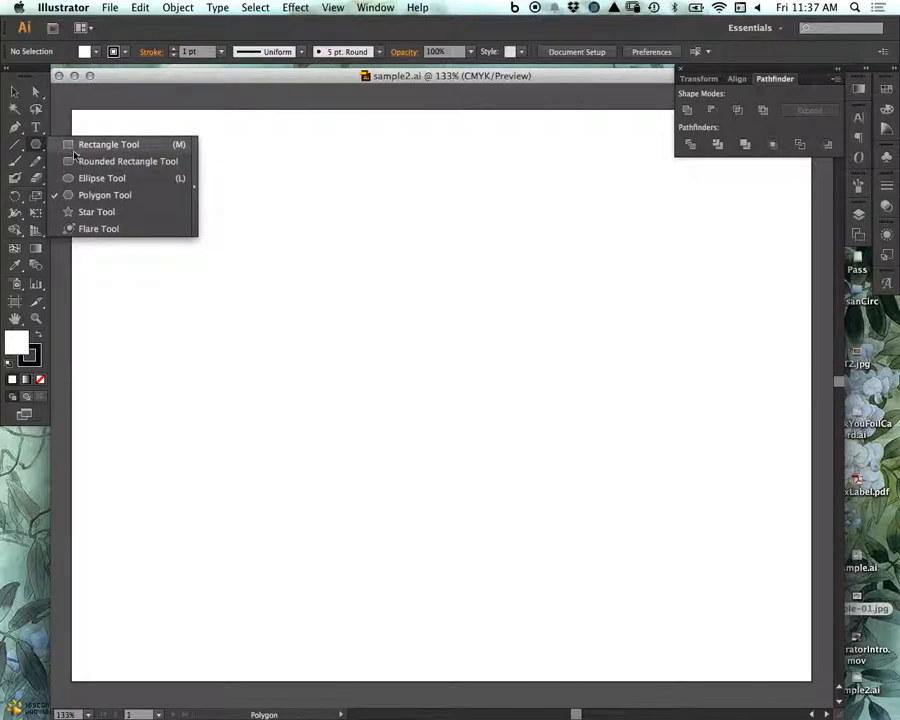
drag(83, 185, 86, 211)
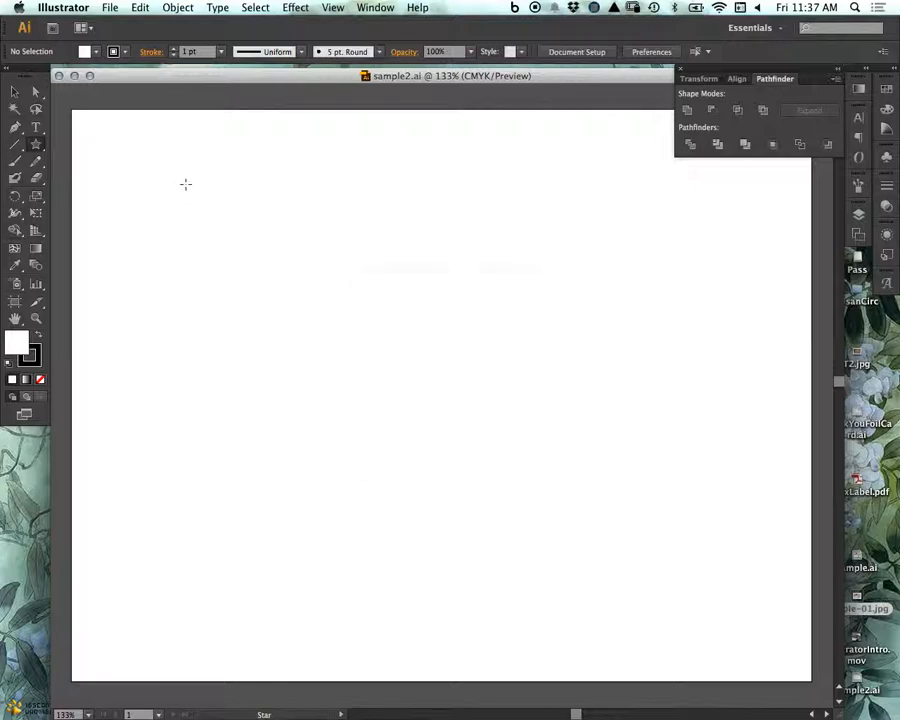
click(230, 239)
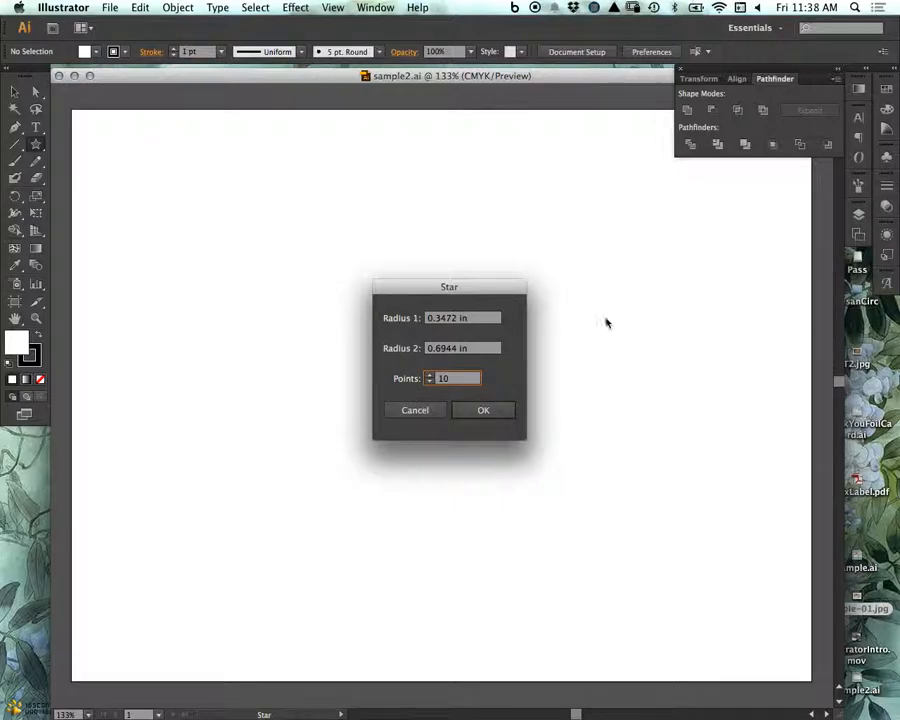
click(502, 407)
click(16, 92)
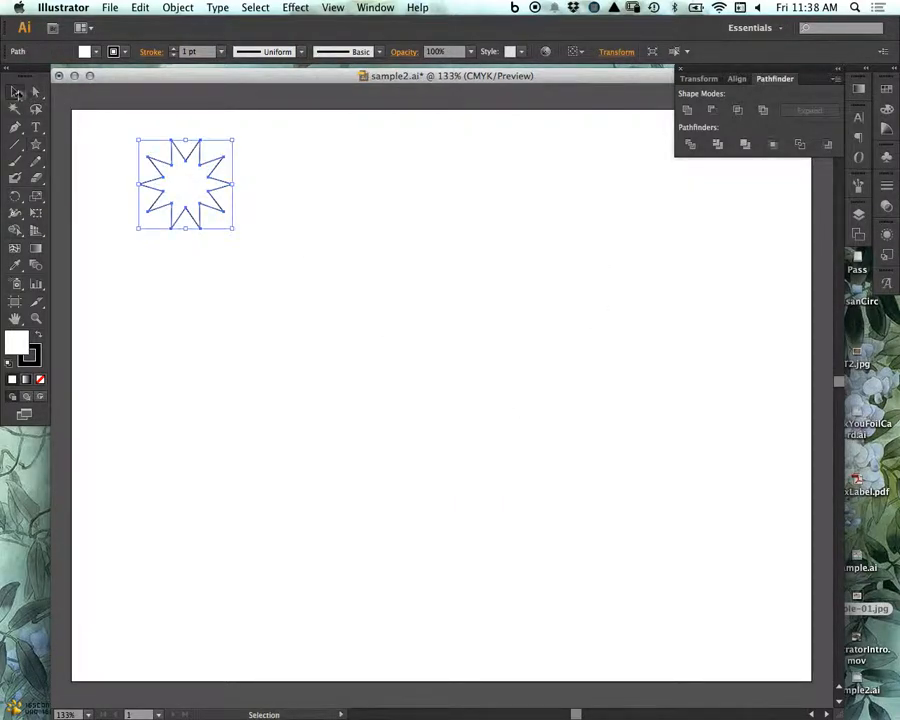
- Add a five-pointed star with radii of 0.0431 in and 0.0215 in beside the ten-pointed star and scale it up
click(37, 146)
drag(326, 208, 330, 211)
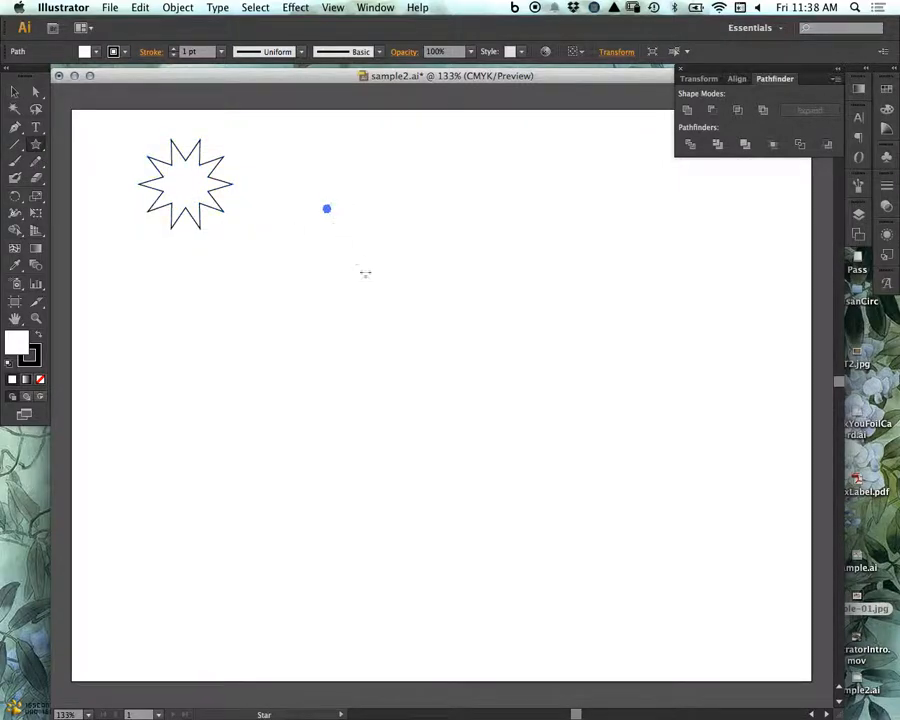
key(super+z)
click(377, 272)
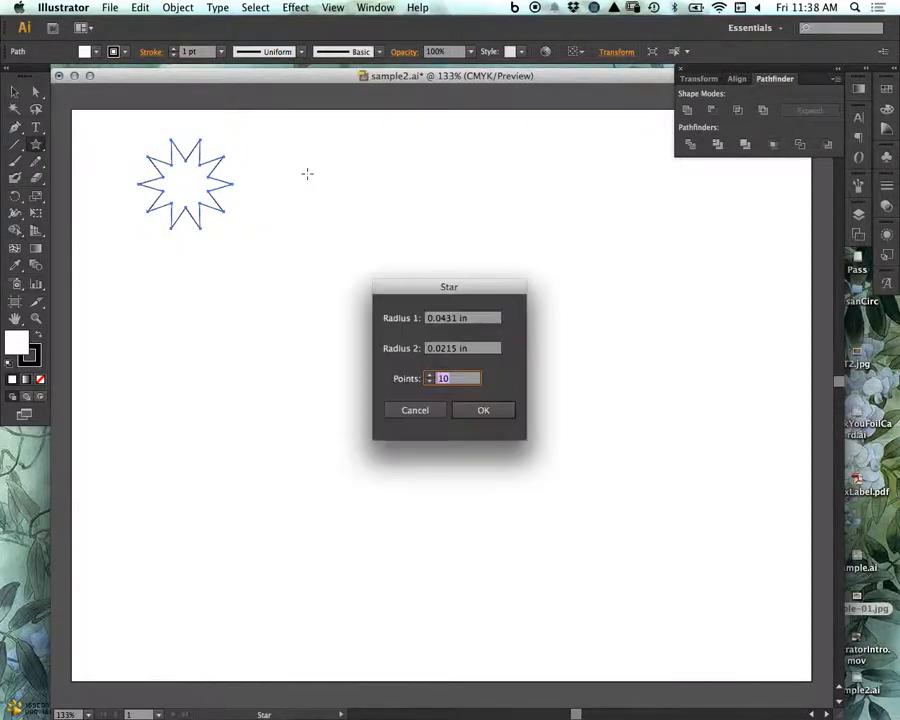
click(485, 409)
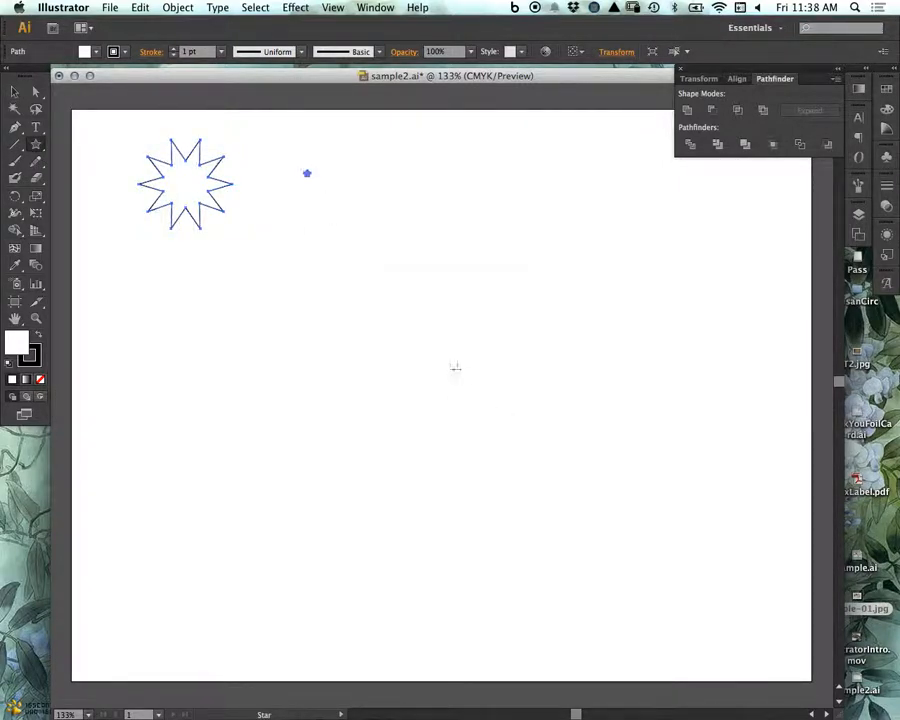
key(v)
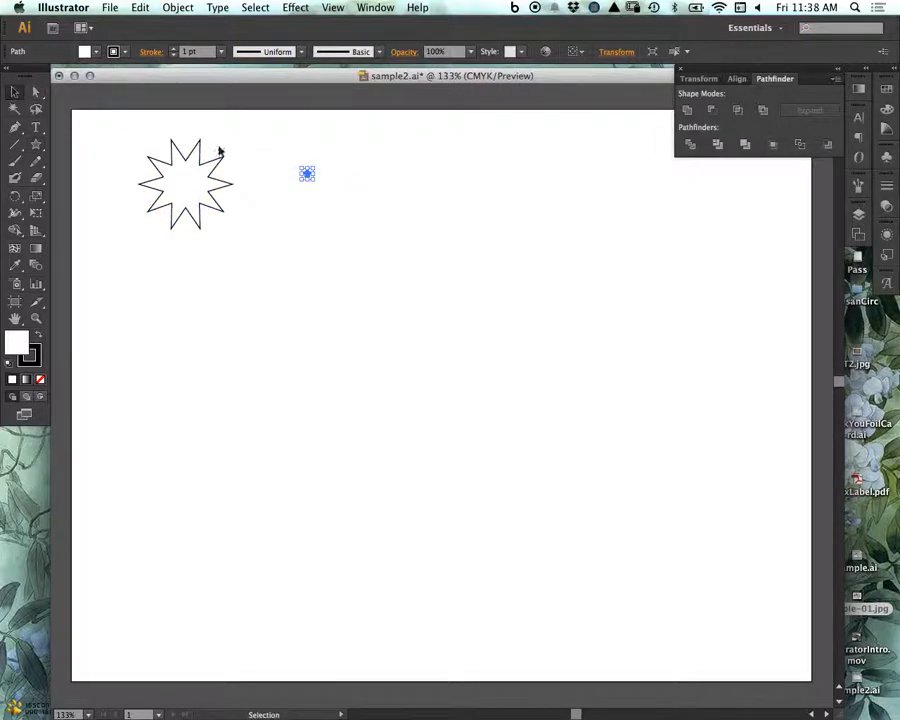
mouse_move(308, 182)
mouse_down()
mouse_move(378, 249)
mouse_move(426, 327)
mouse_move(335, 177)
mouse_move(311, 185)
mouse_move(315, 195)
mouse_up()
click(357, 259)
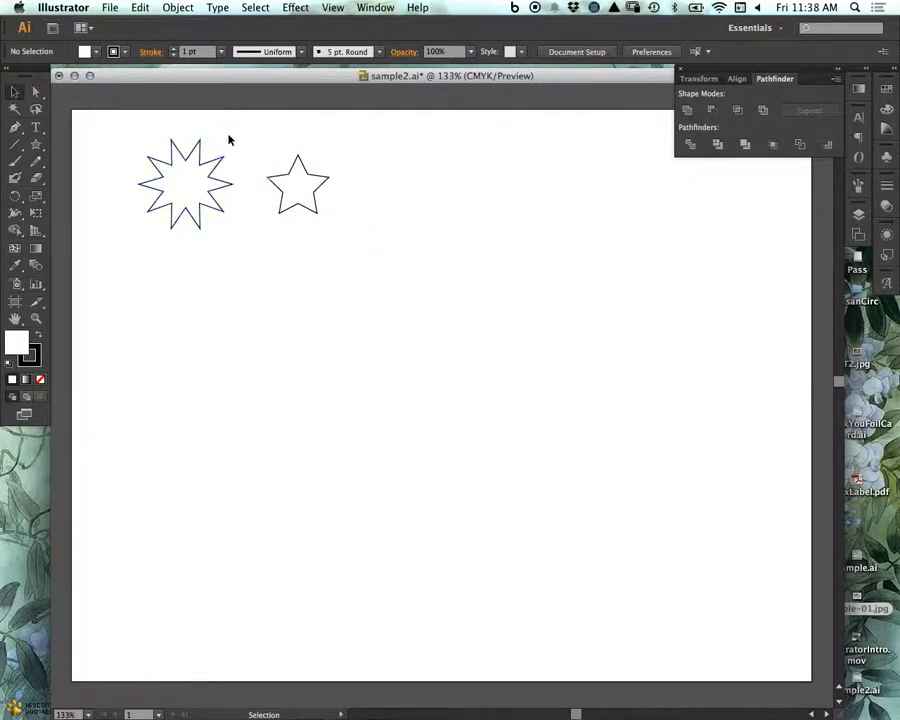
drag(231, 141, 158, 243)
click(354, 205)
key(t)
click(404, 201)
key(Escape)
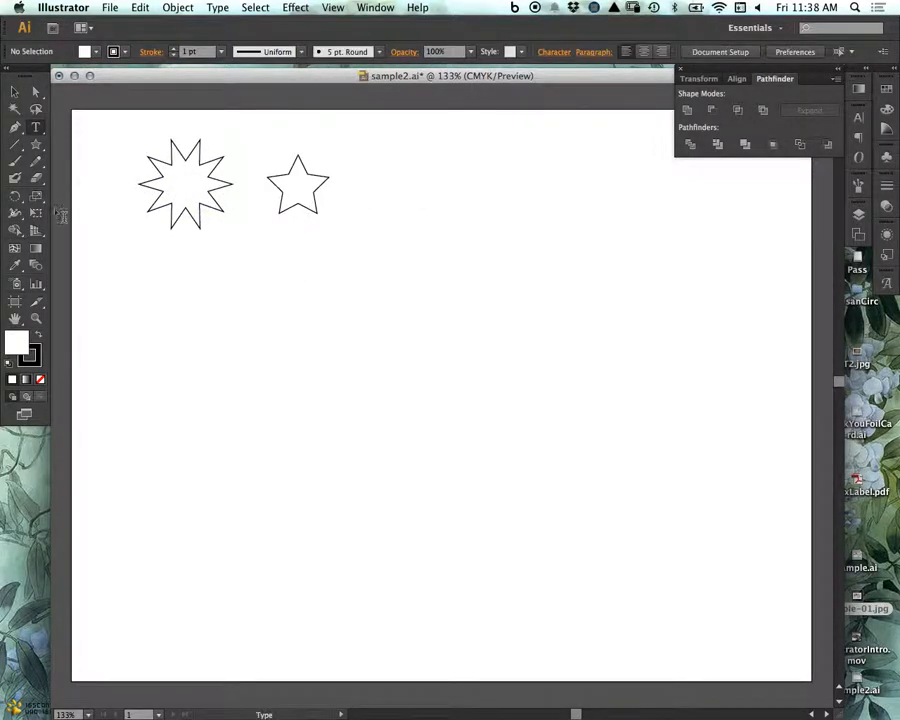
- Try adding an 8-point star with radii of 0.0431 in and 0.0215 in beside the five-pointed star
click(36, 144)
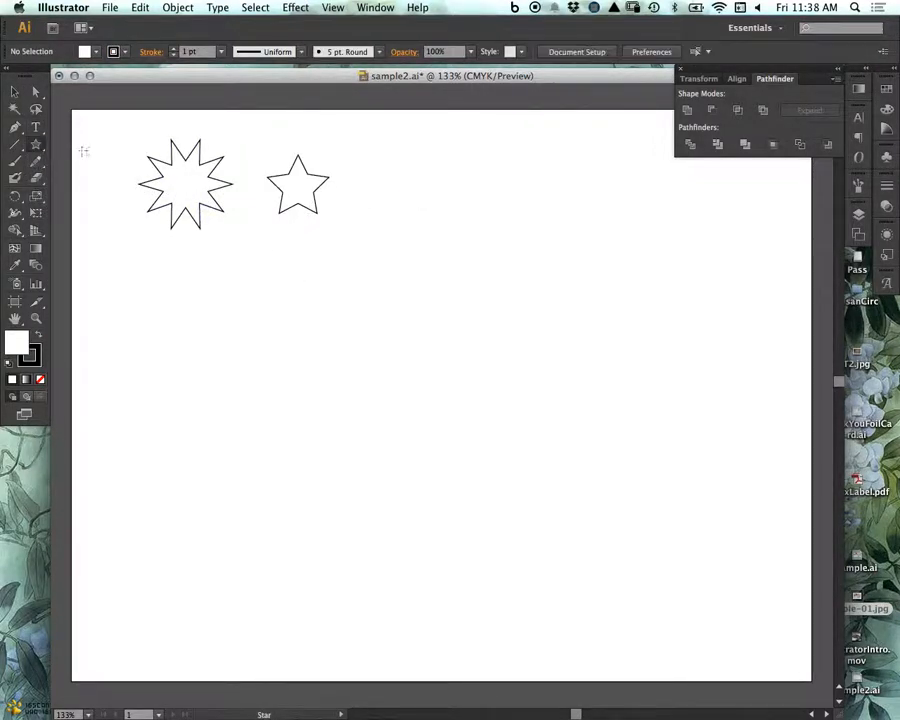
click(408, 205)
text(4)
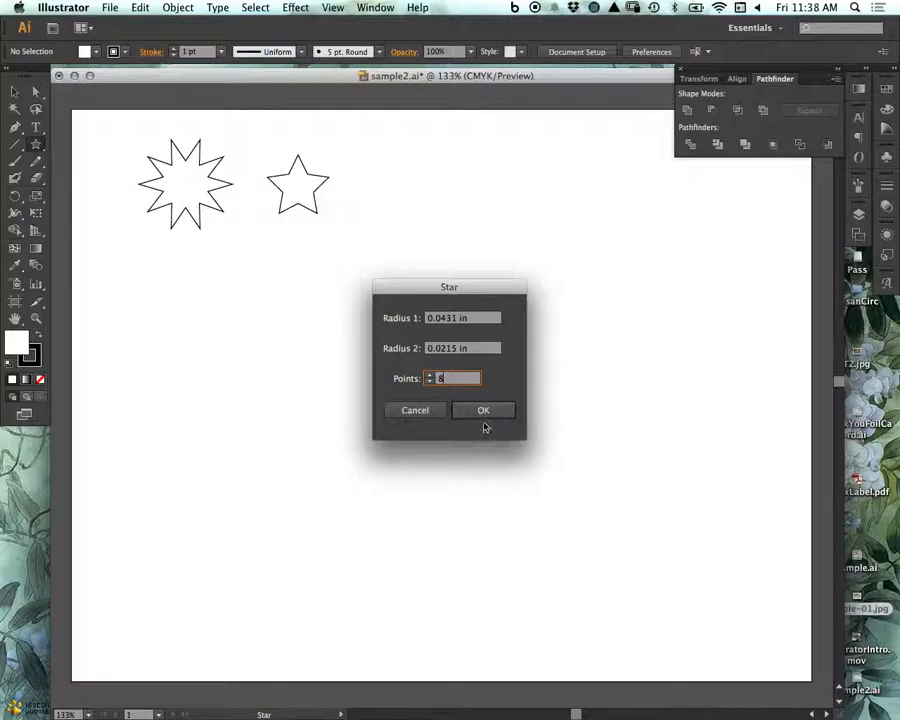
click(483, 411)
- Try adding a 9-point star with both radii set to 1 in, and undo the last two star placements
click(462, 204)
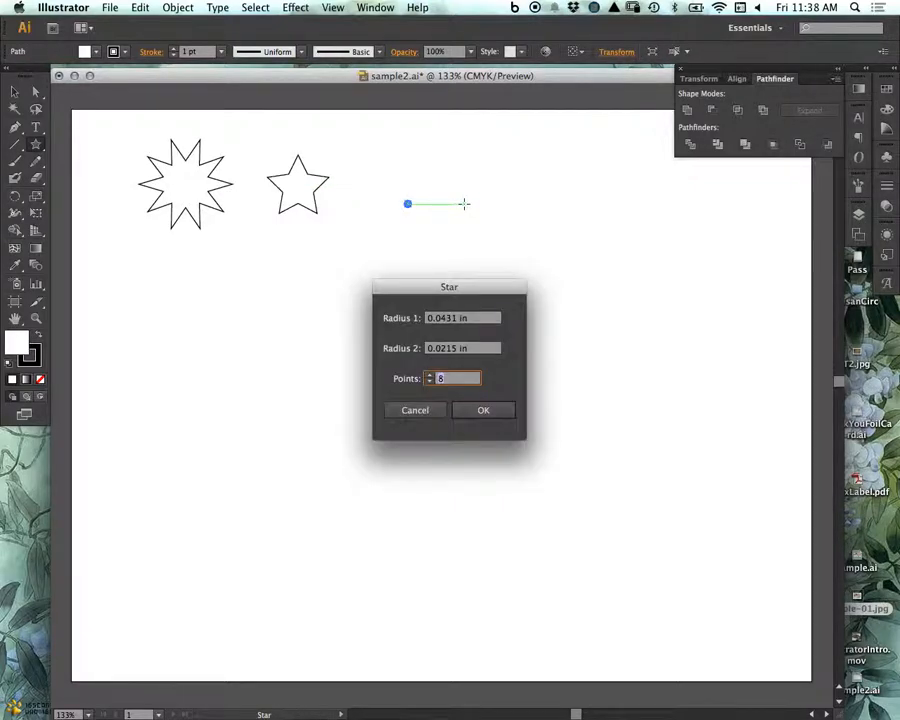
double_click(468, 350)
text(1)
drag(478, 317, 396, 317)
text(1)
click(449, 379)
key(BackSpace)
text(9)
click(480, 413)
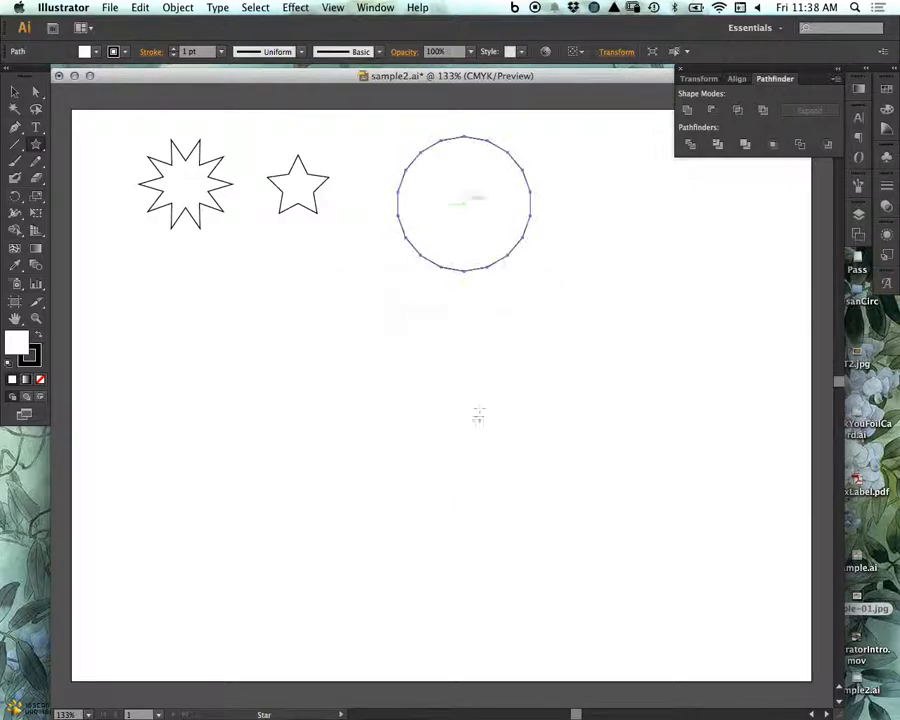
key(ctrl+z)
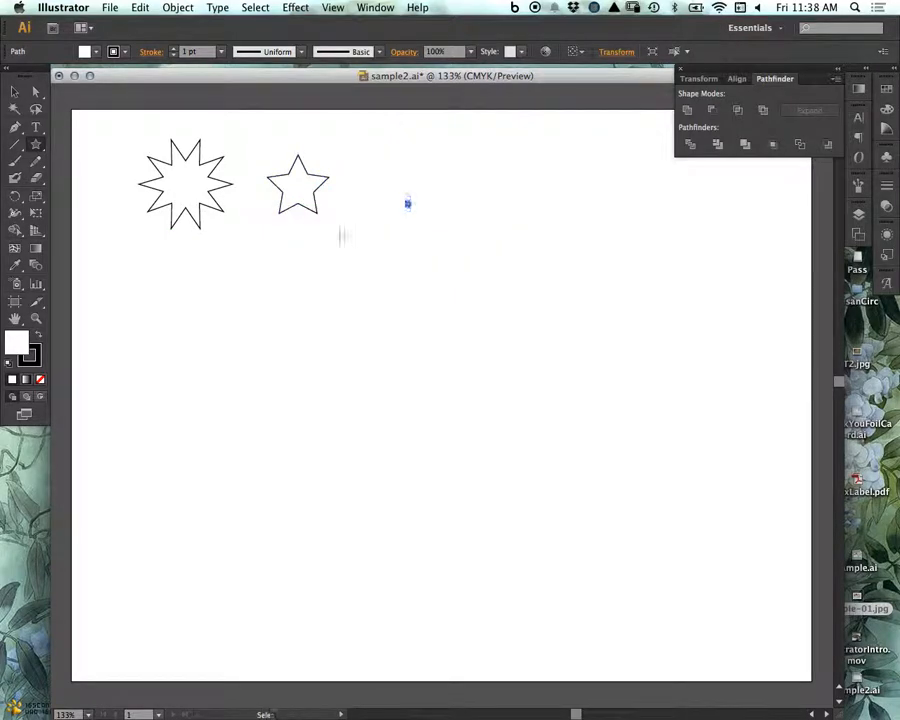
key(ctrl+z)
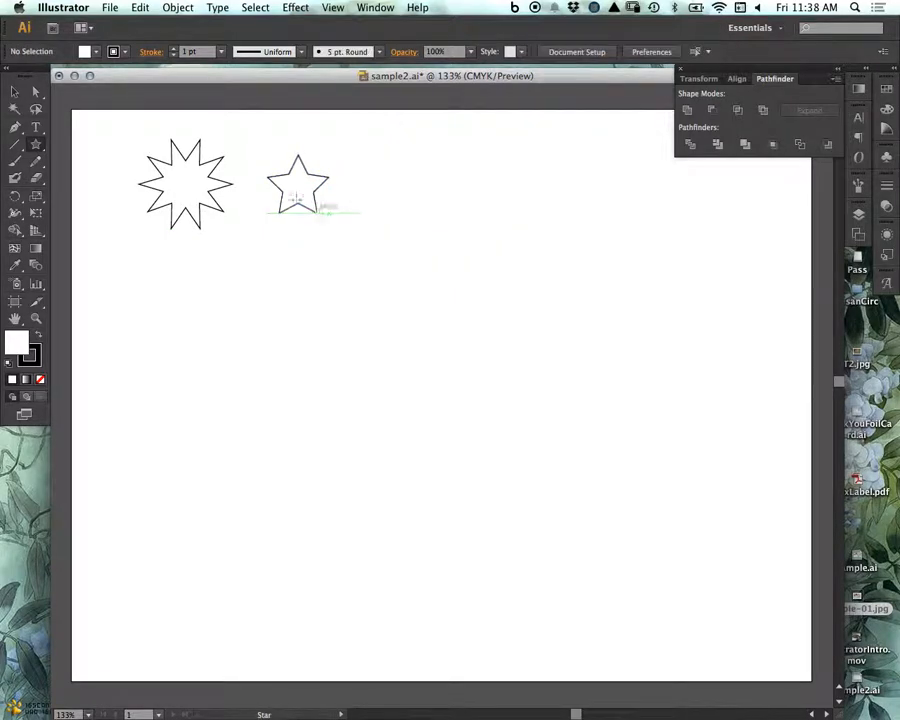
- Add a 9-point star with radii of 0.5 in and 1 in beside the five-pointed star and scale it down in line with the others
click(419, 213)
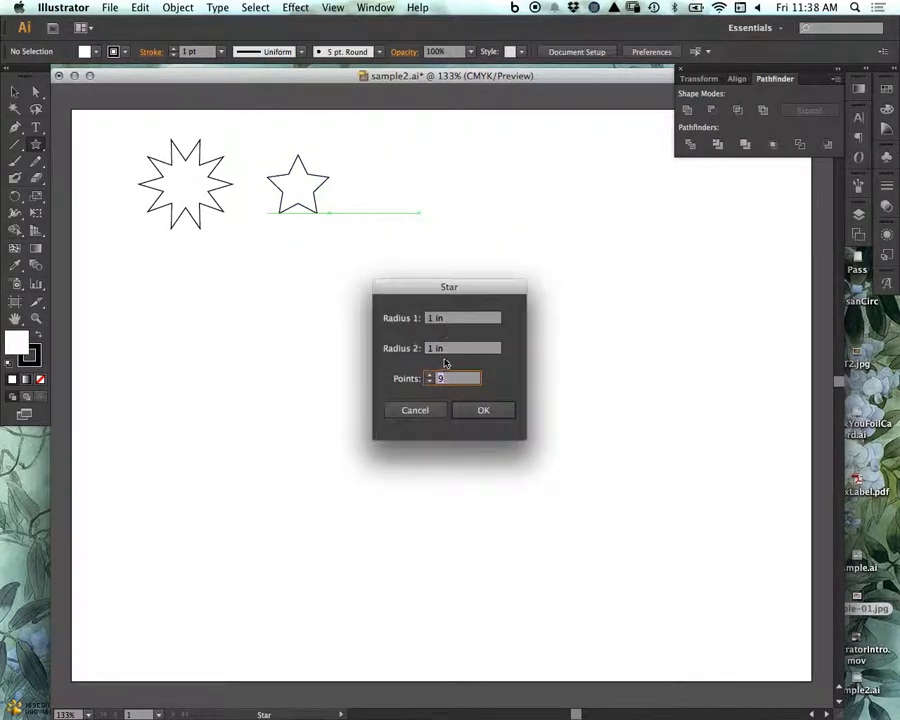
drag(445, 320, 418, 311)
text(.5)
drag(444, 350, 410, 332)
text(.)
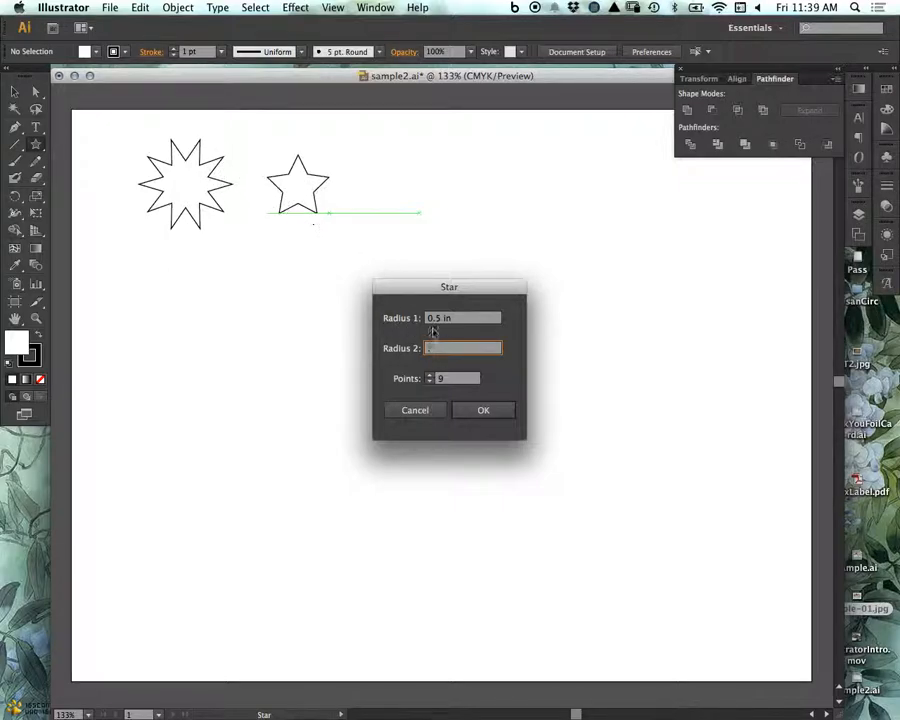
text(1)
click(473, 409)
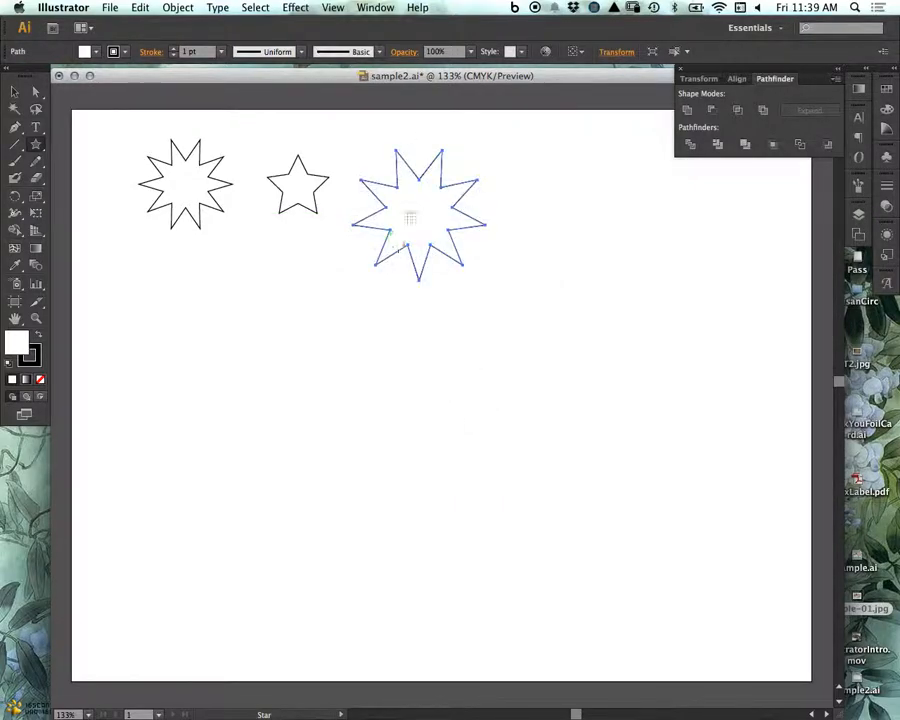
click(15, 91)
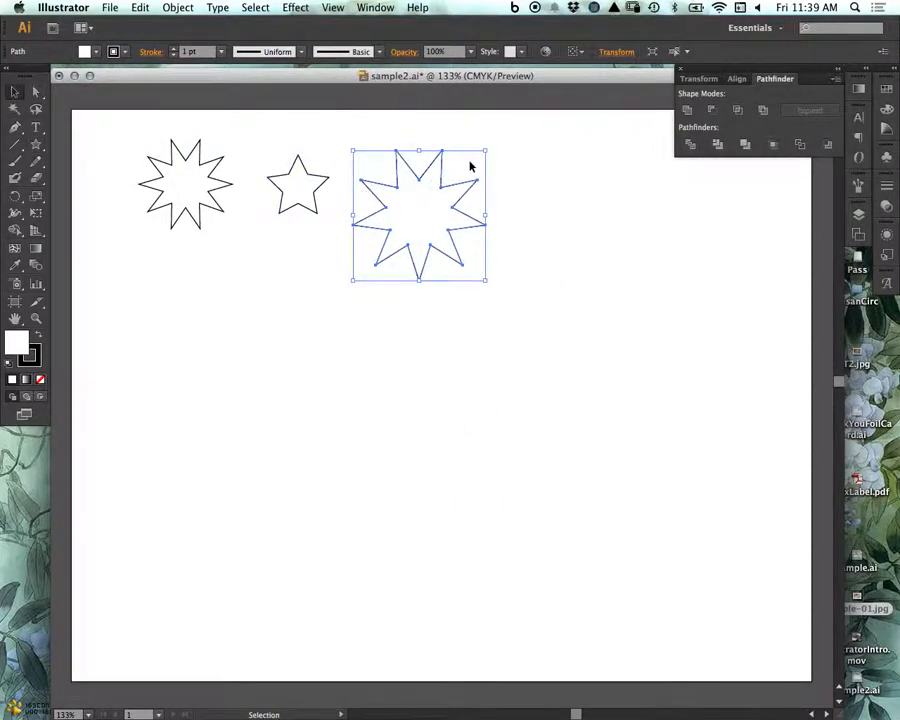
drag(487, 150, 431, 182)
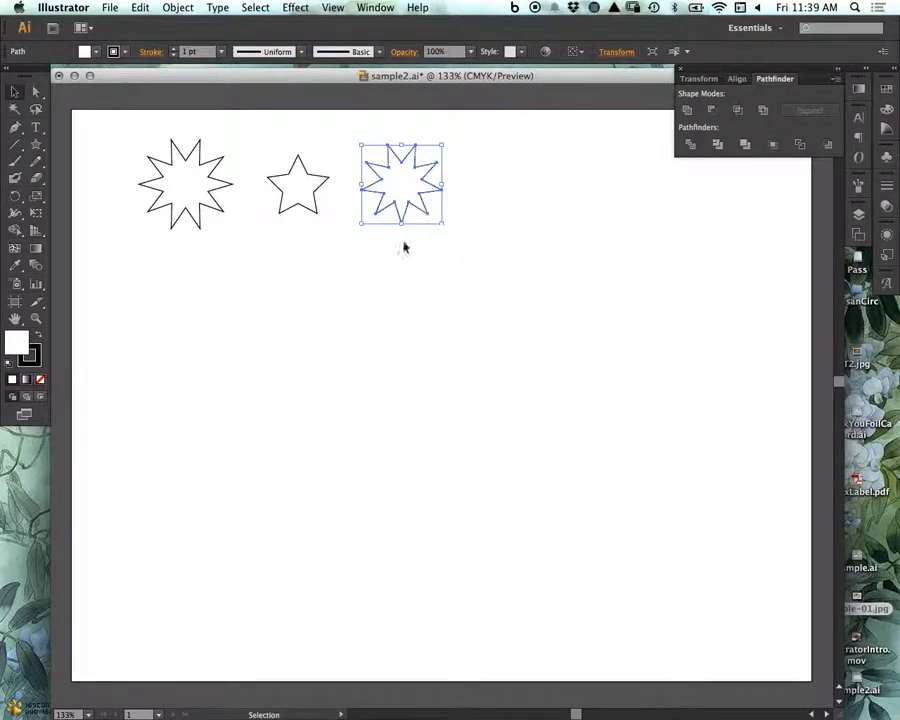
- Add a scaled-down 4-point star with radii of 0.5 in and 1 in at the row's end, and nudge the five-pointed star toward the ten-pointed one
click(435, 292)
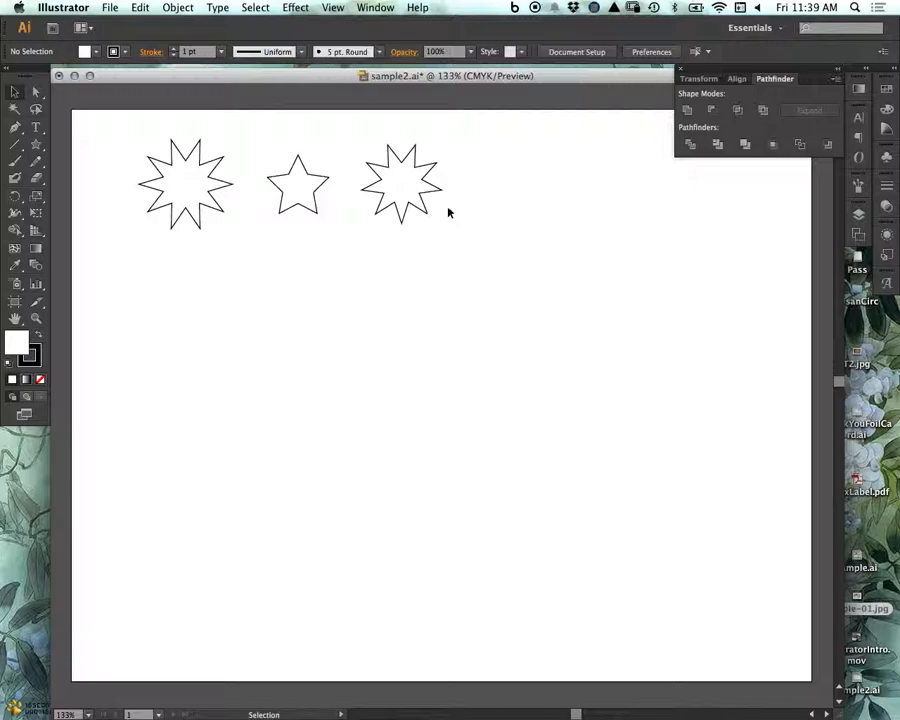
click(36, 144)
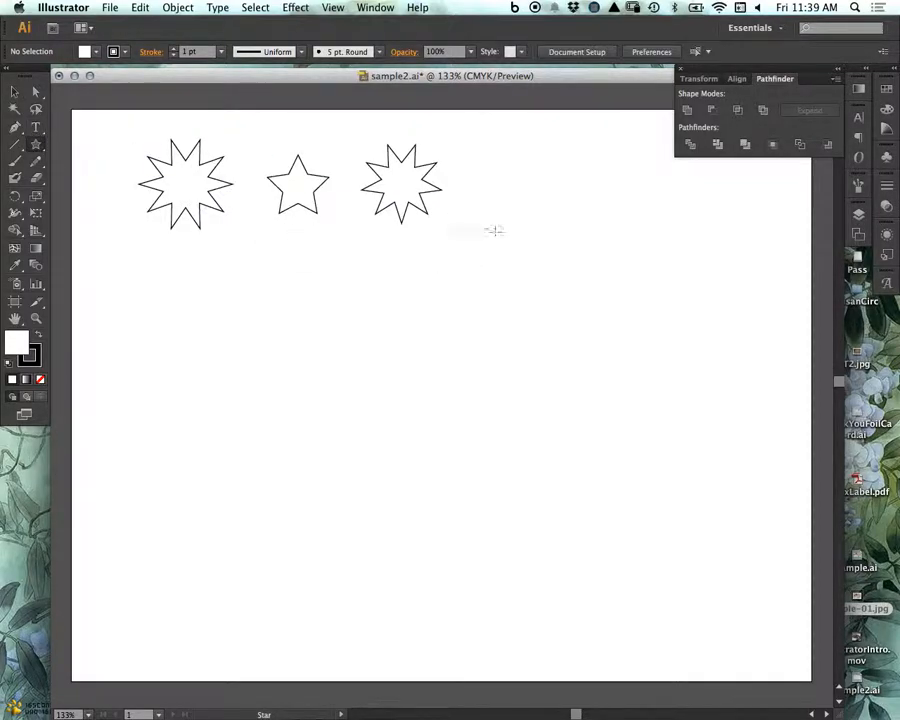
click(512, 245)
text(4)
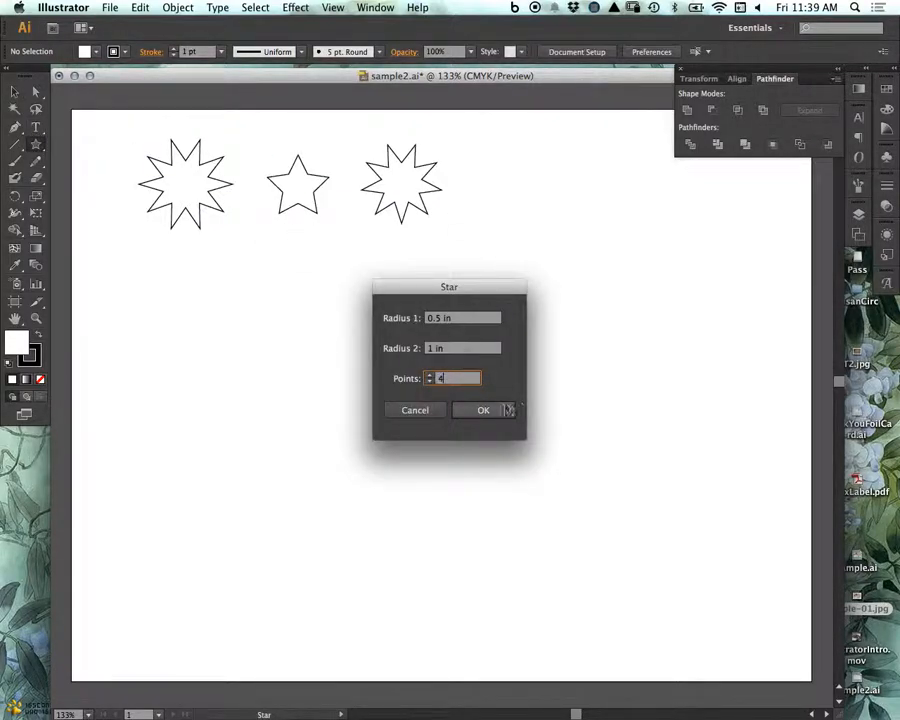
click(508, 408)
click(15, 91)
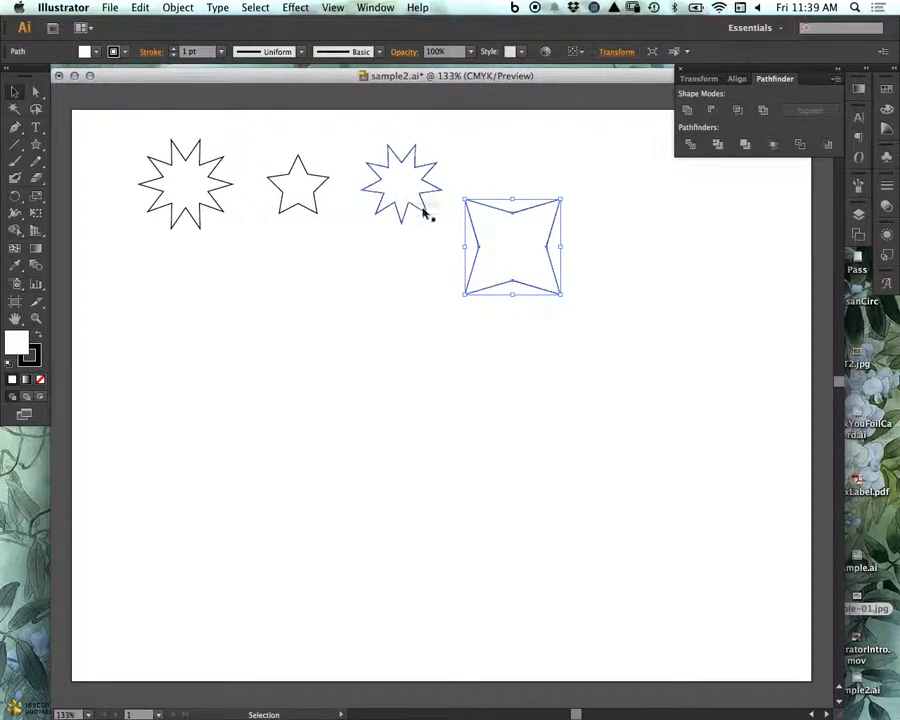
drag(463, 204, 510, 173)
click(478, 311)
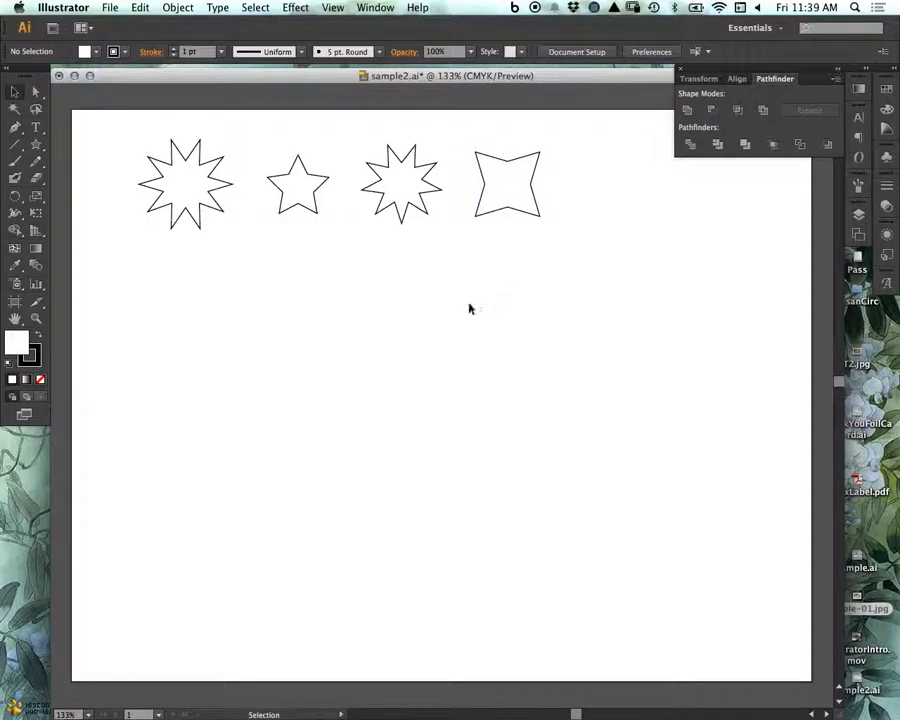
drag(311, 175, 304, 176)
click(422, 520)
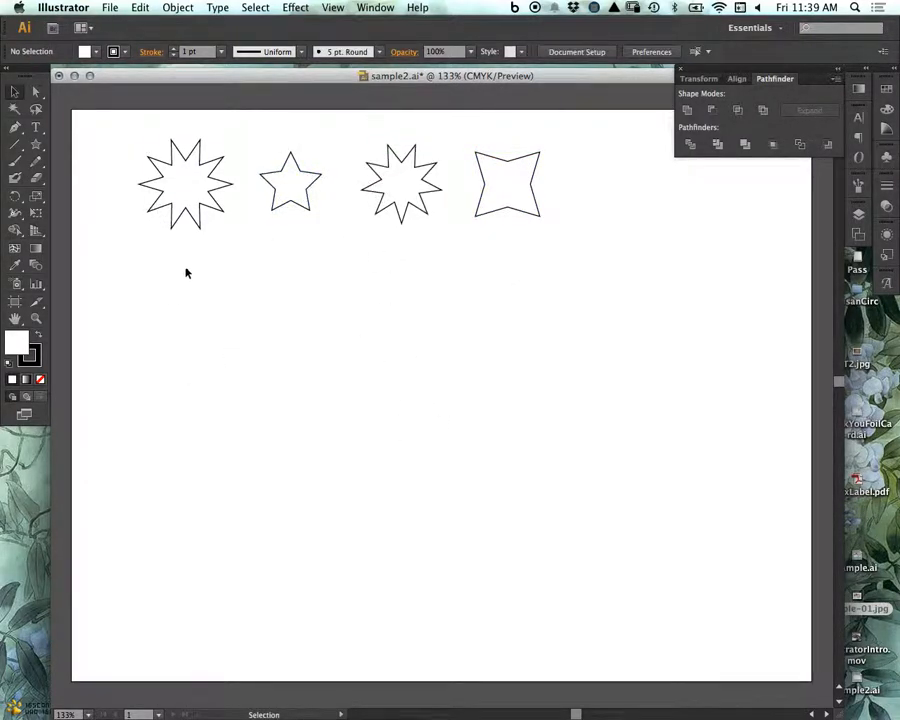
- Remove the ten-pointed star's stroke and give it a pink fill with 57% magenta and no other ink
drag(192, 252, 165, 172)
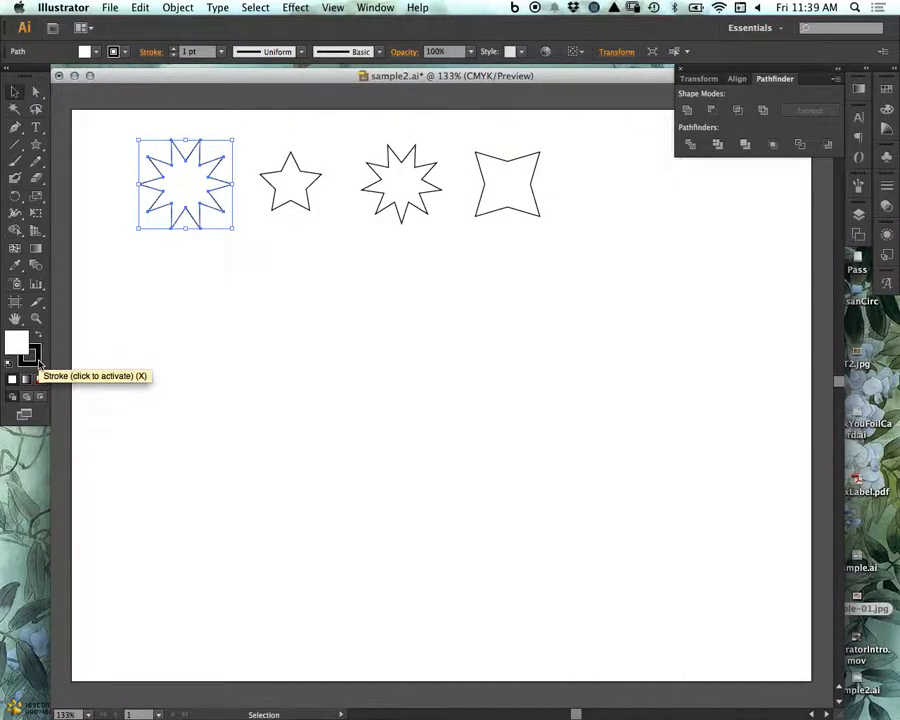
click(36, 358)
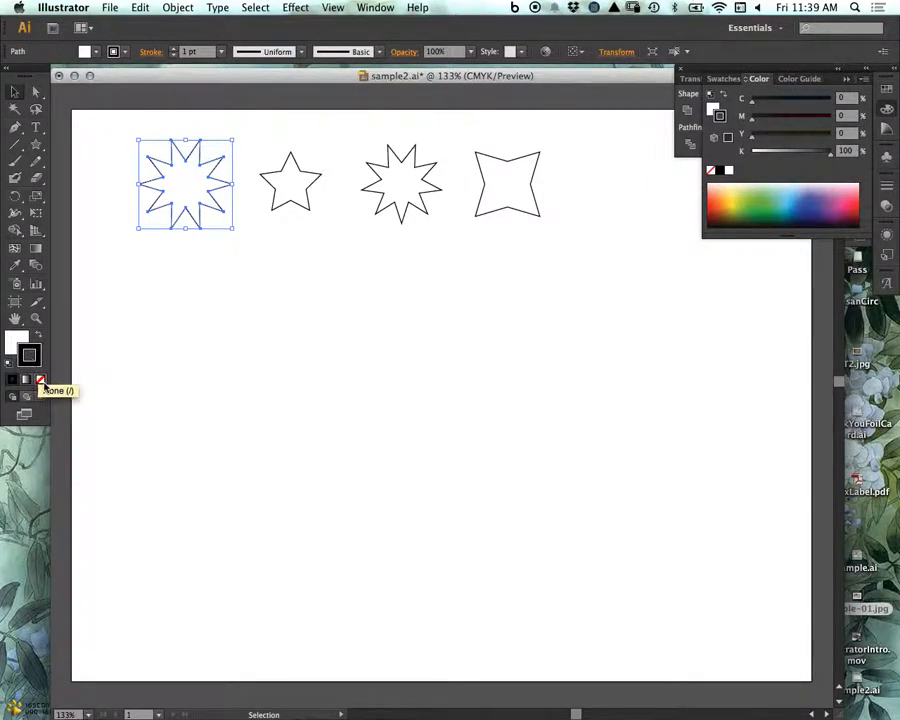
click(41, 381)
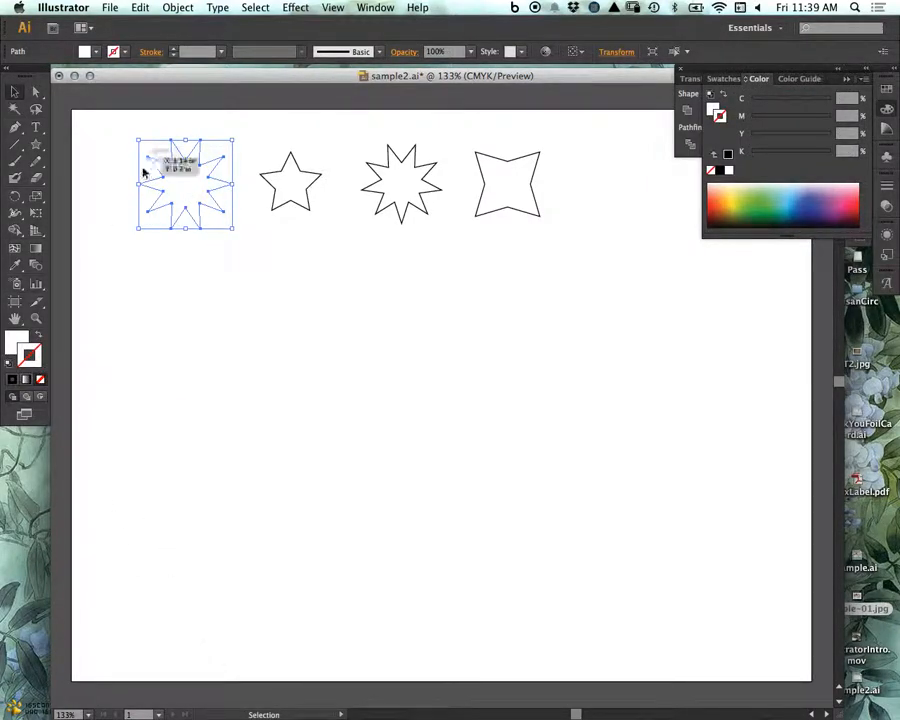
click(14, 344)
drag(752, 122, 797, 122)
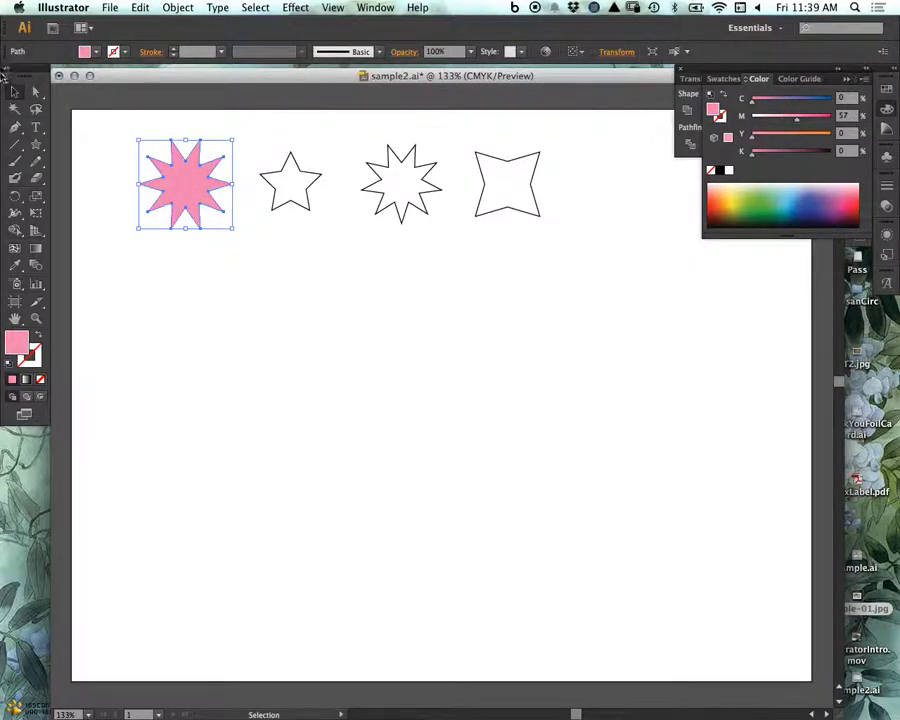
click(287, 271)
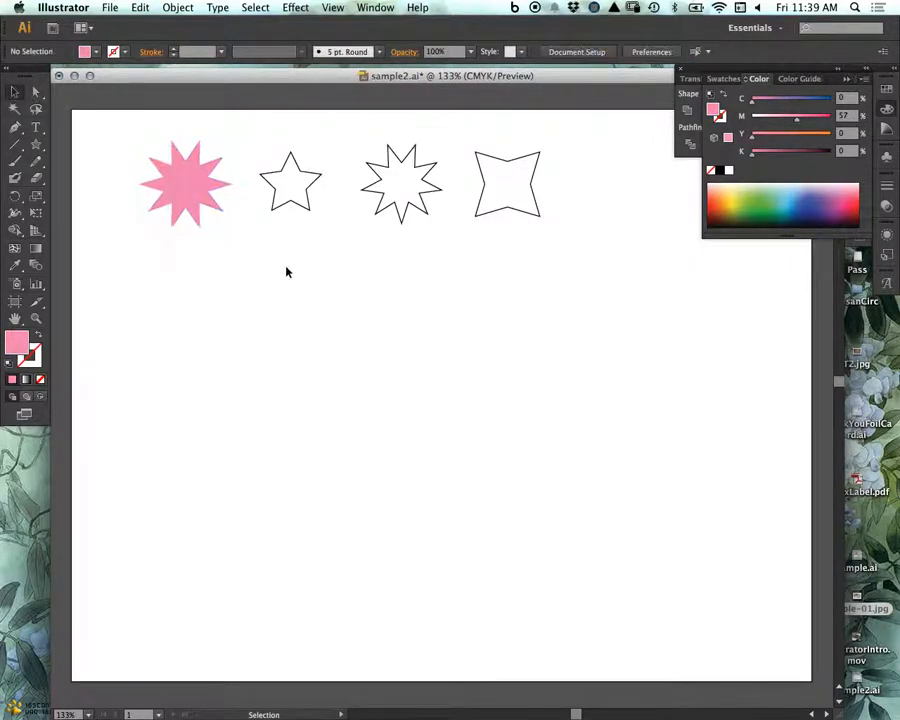
- Remove the stroke from the other three stars and sample the ten-pointed star's pink fill onto them with the Eyedropper
click(287, 158)
drag(572, 246, 280, 150)
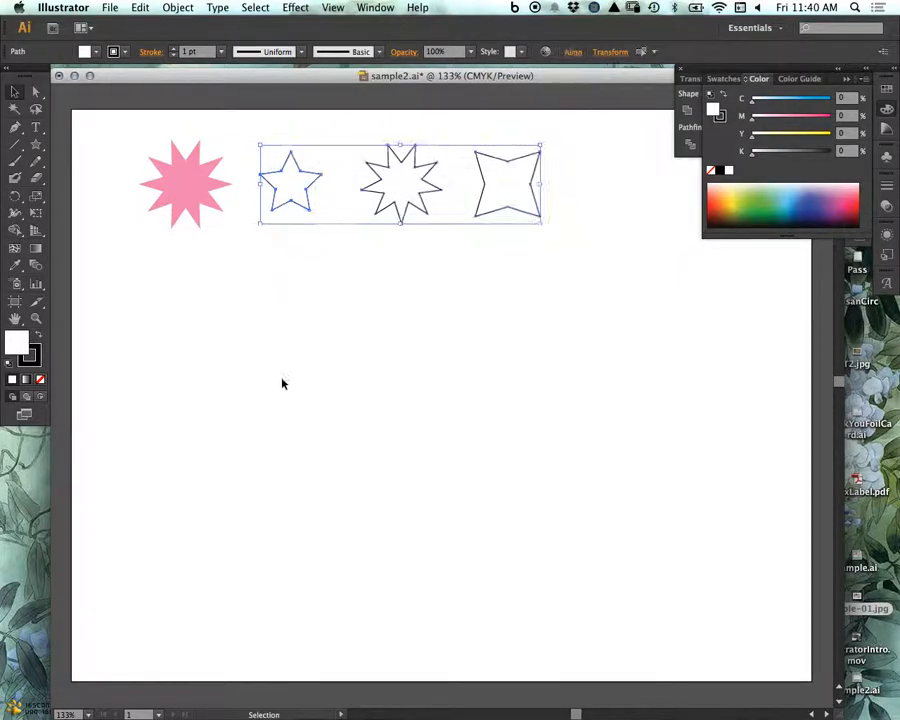
click(40, 379)
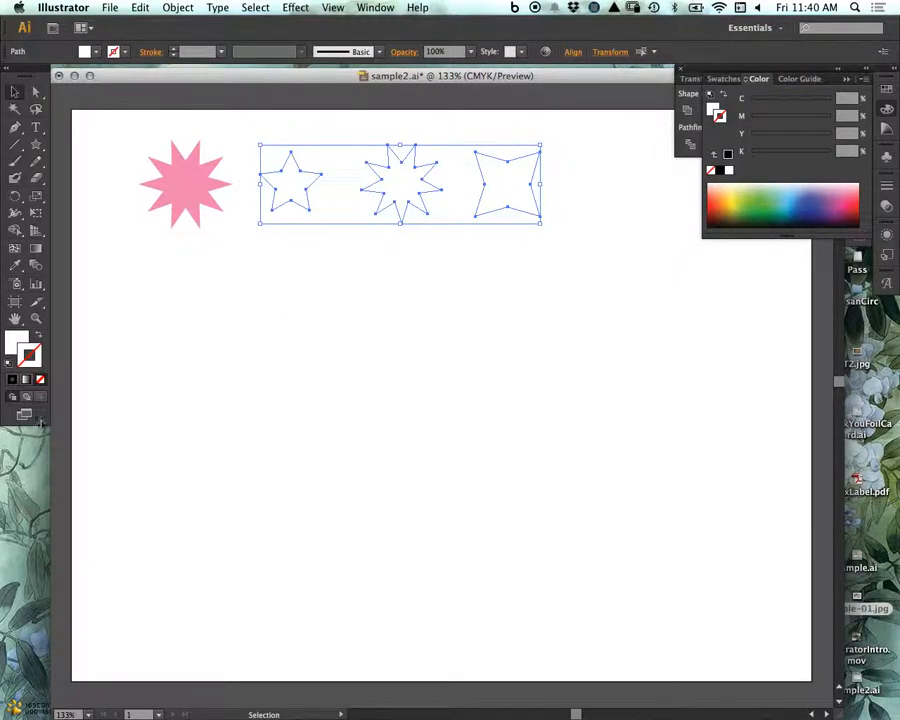
click(14, 345)
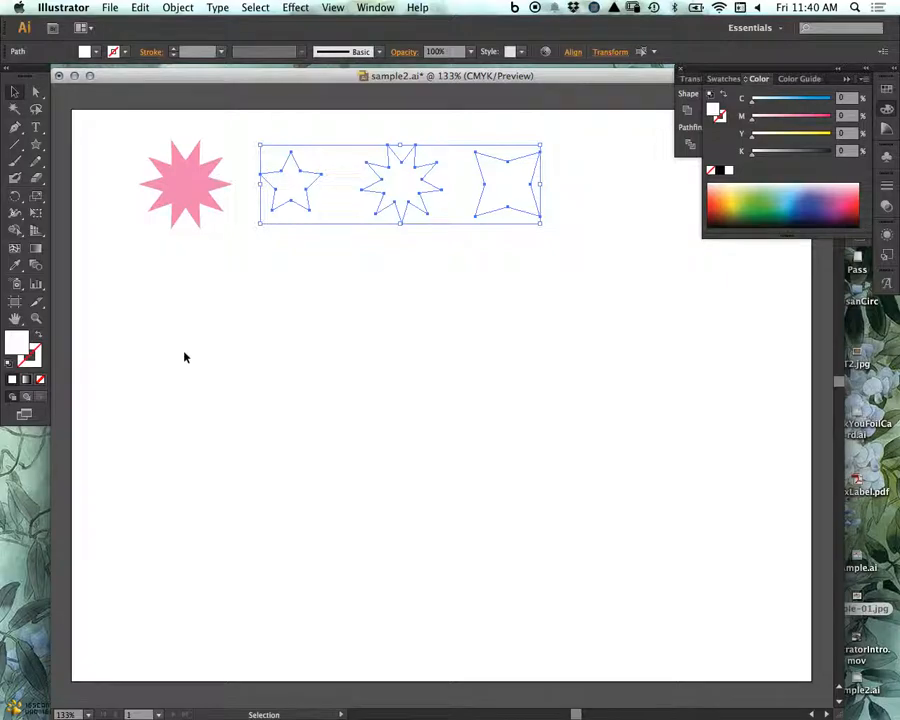
click(15, 266)
click(182, 180)
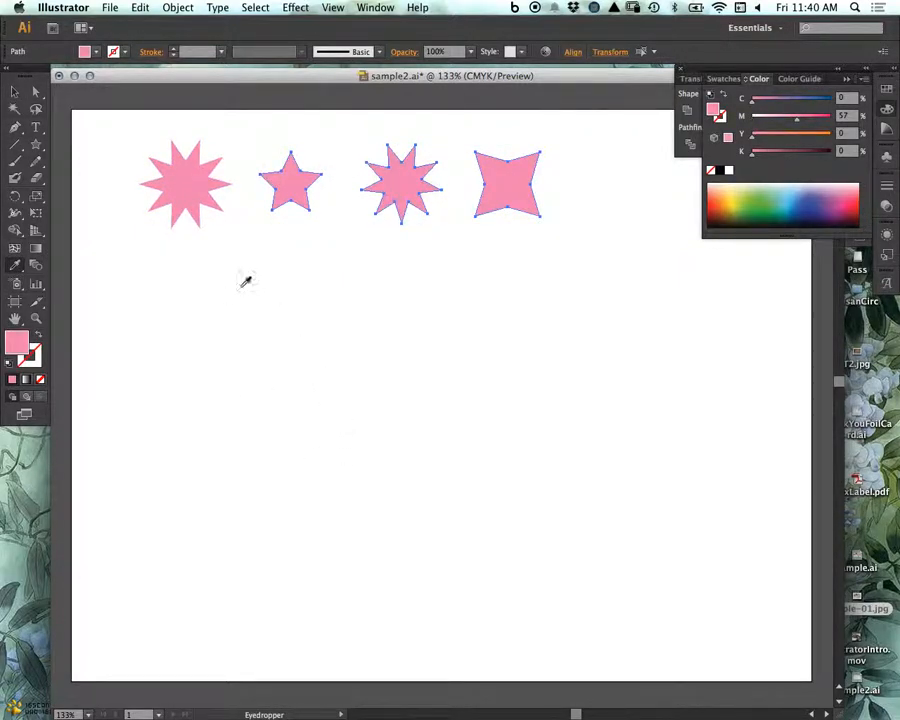
key(v)
click(249, 374)
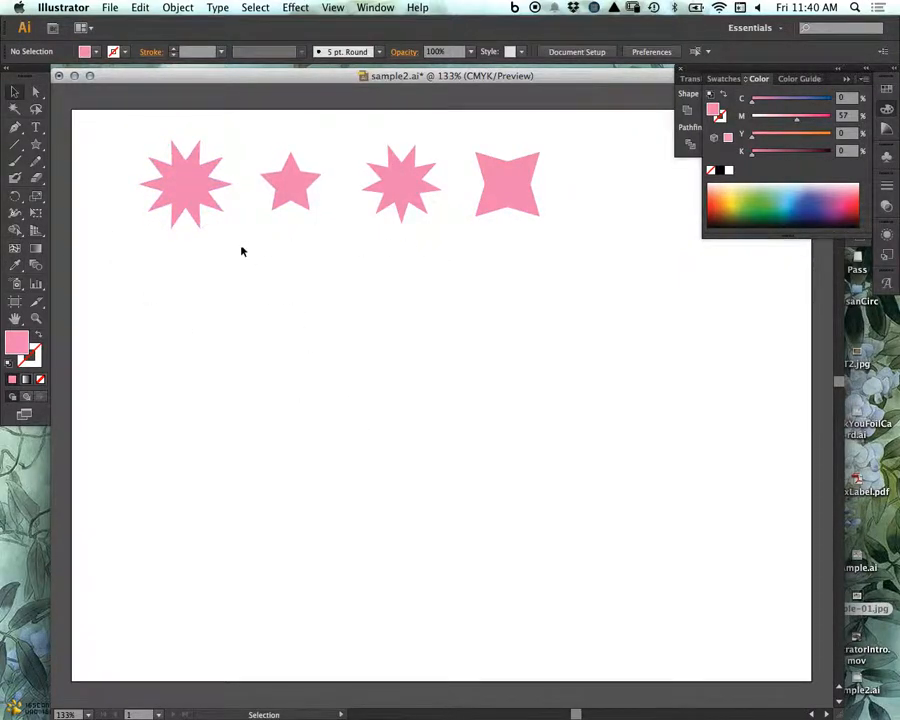
- Give the ten-pointed star a 3 pt orange-red stroke in colour ed4518
click(190, 195)
double_click(35, 360)
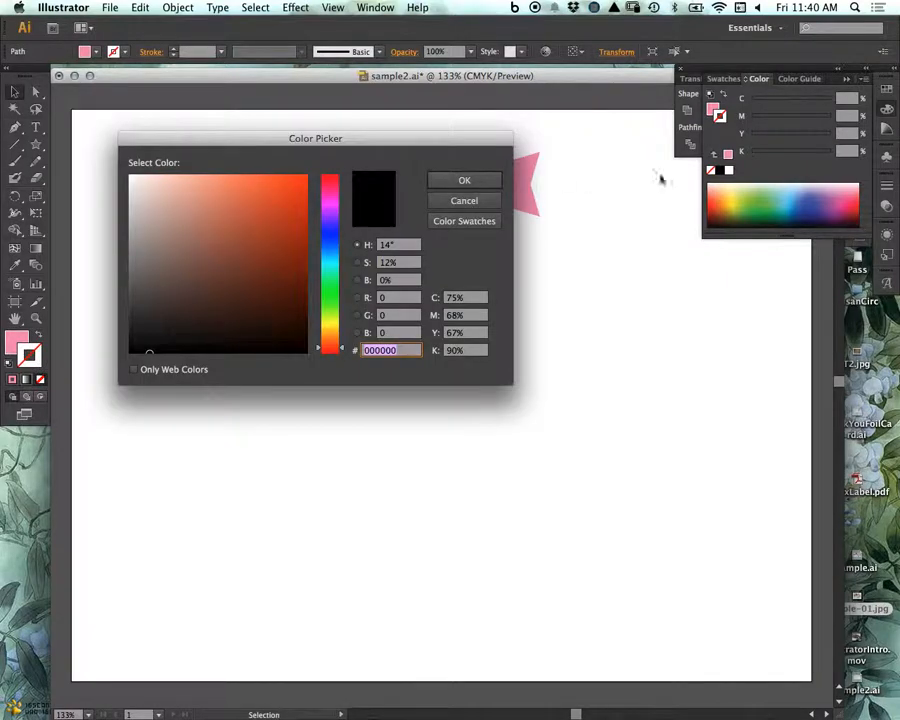
drag(282, 228, 289, 187)
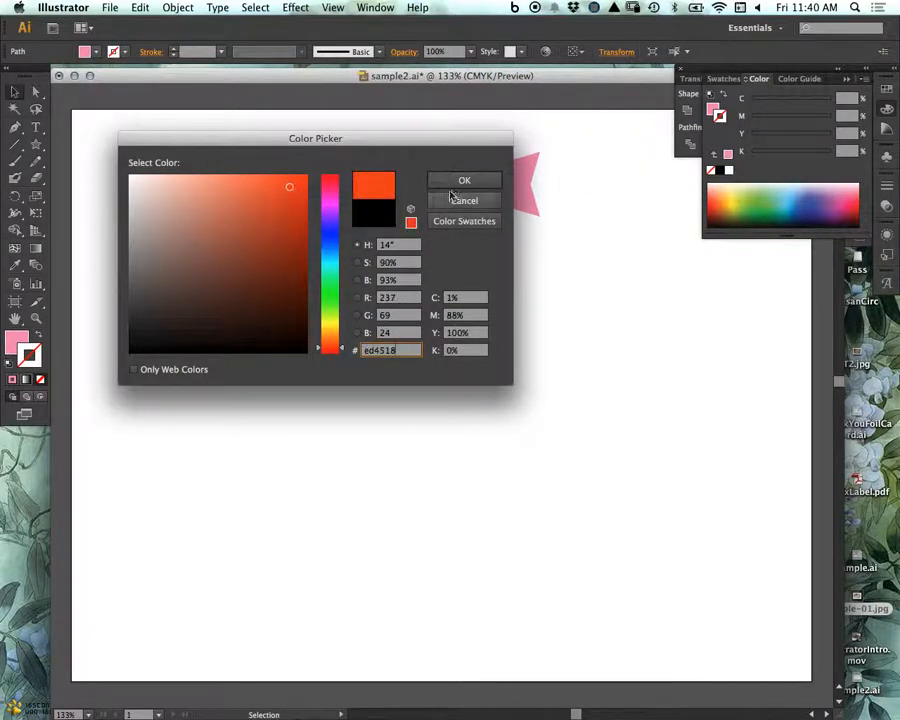
click(457, 181)
click(173, 48)
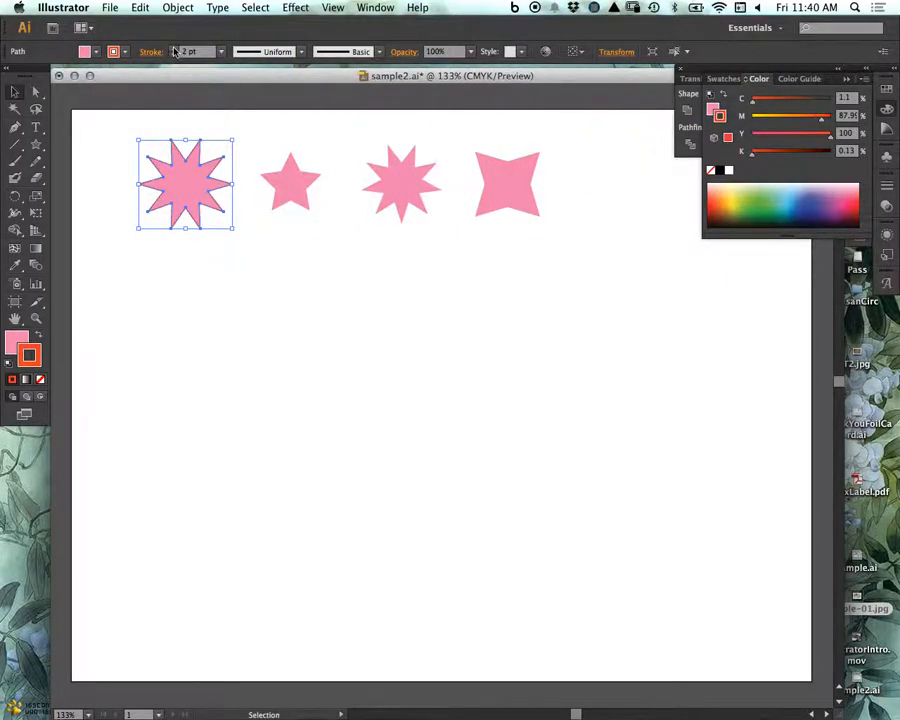
click(173, 49)
click(173, 49)
click(173, 49)
click(173, 55)
click(173, 55)
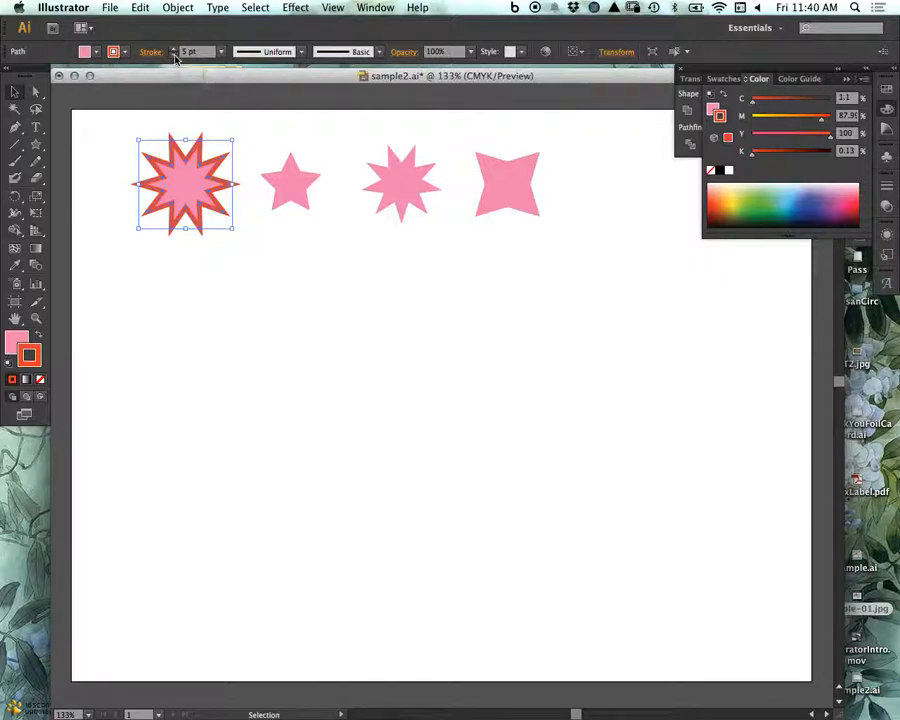
click(211, 257)
- Copy the ten-pointed star's fill and stroke to the other three stars with the Eyedropper
drag(578, 301, 275, 130)
click(15, 265)
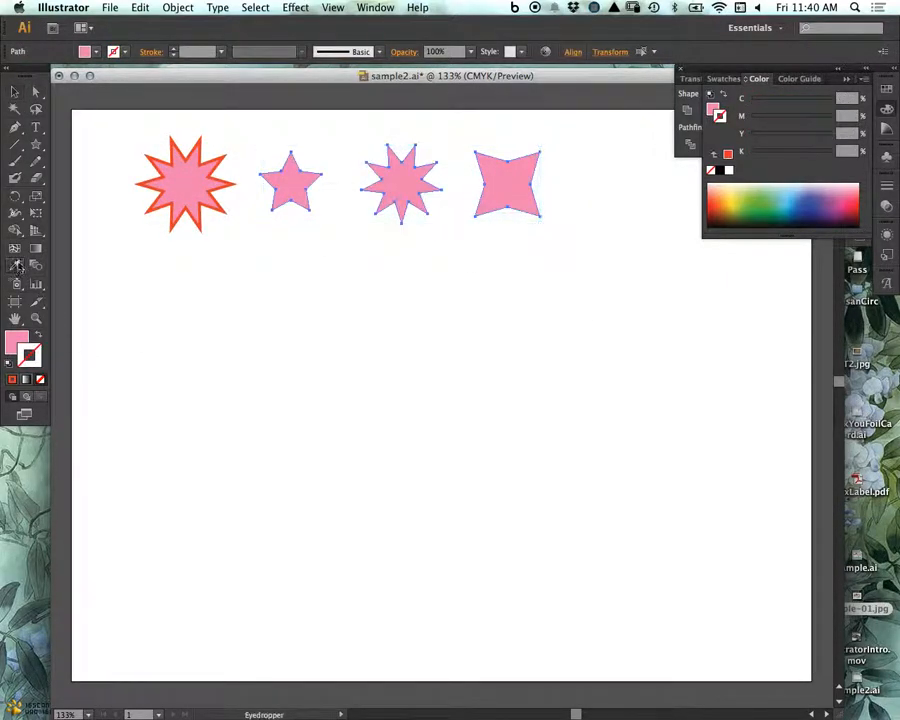
click(221, 165)
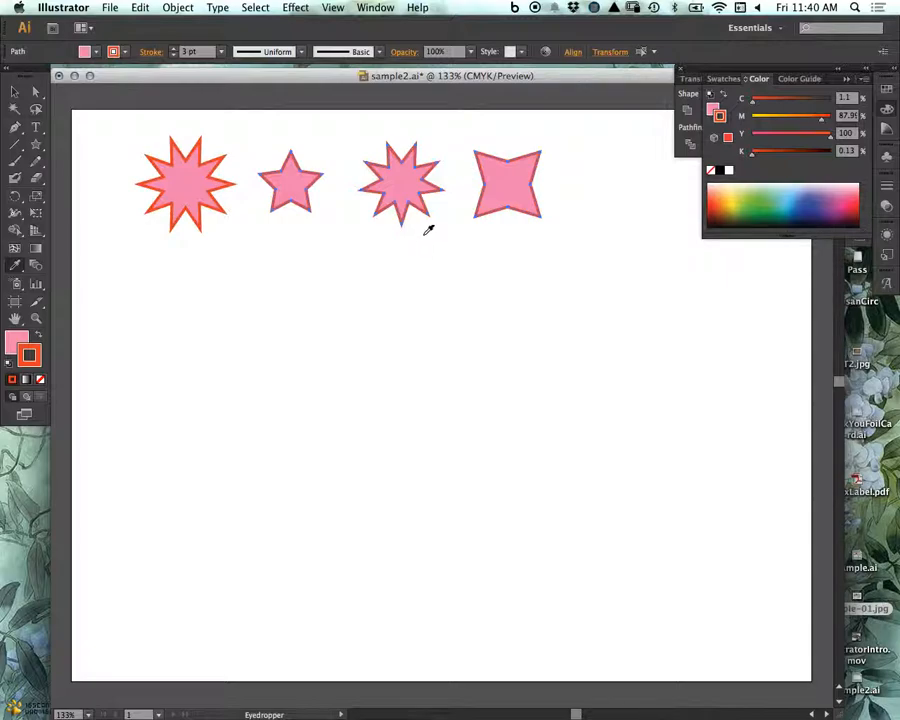
click(15, 92)
click(260, 331)
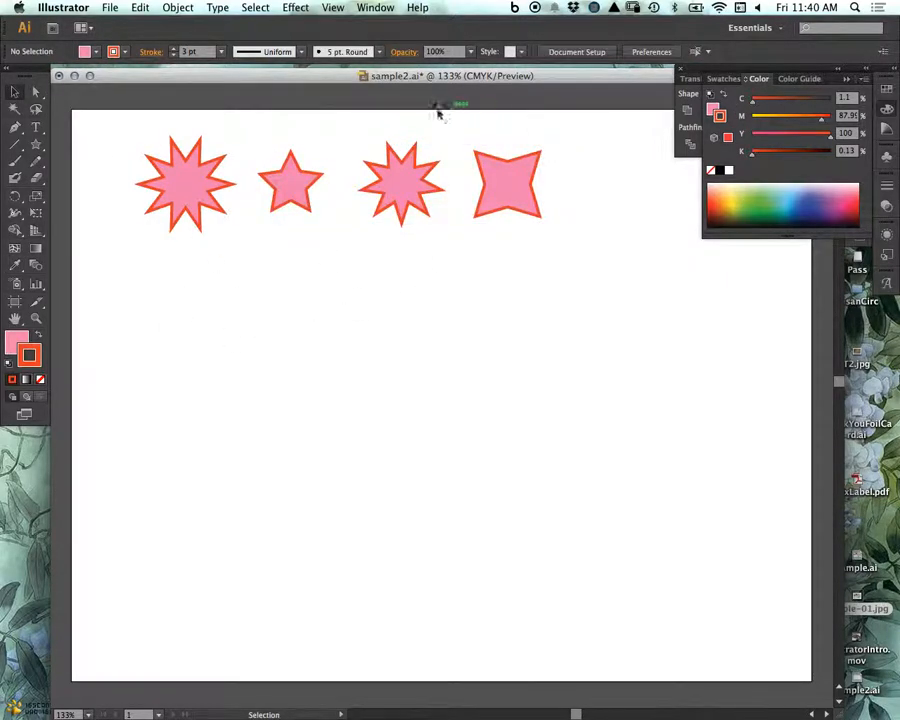
- Set the fill's magenta to 47% on the ten-pointed star and 89% on the five-pointed star
click(158, 210)
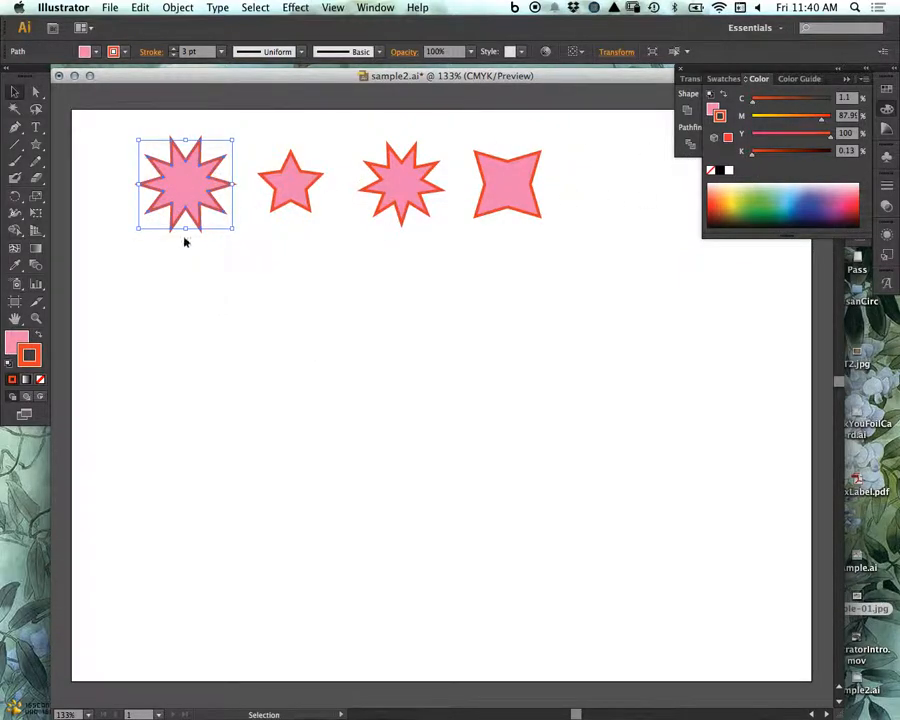
click(16, 340)
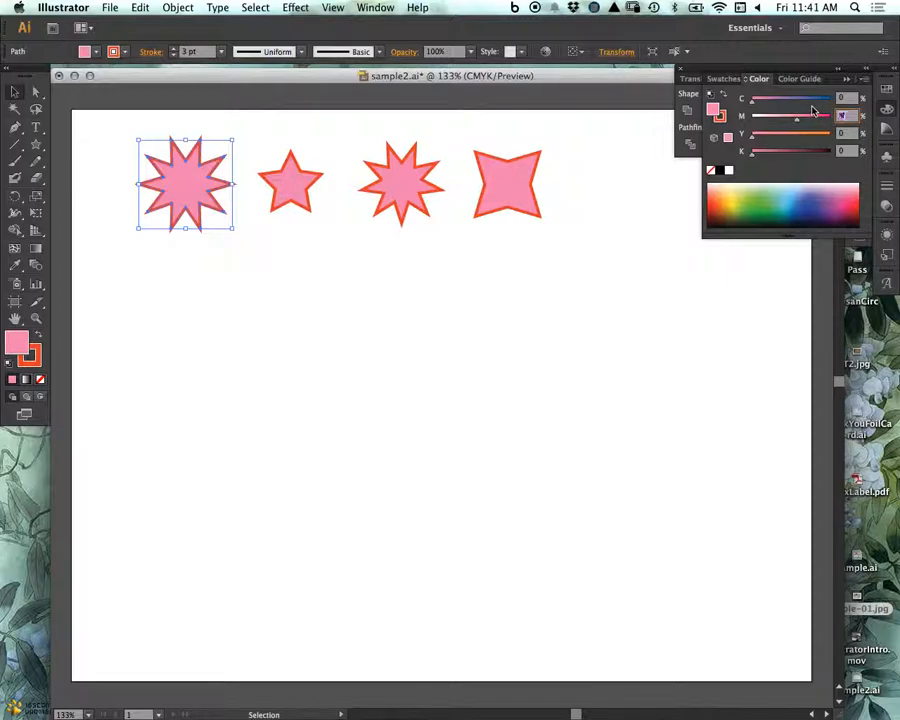
click(294, 250)
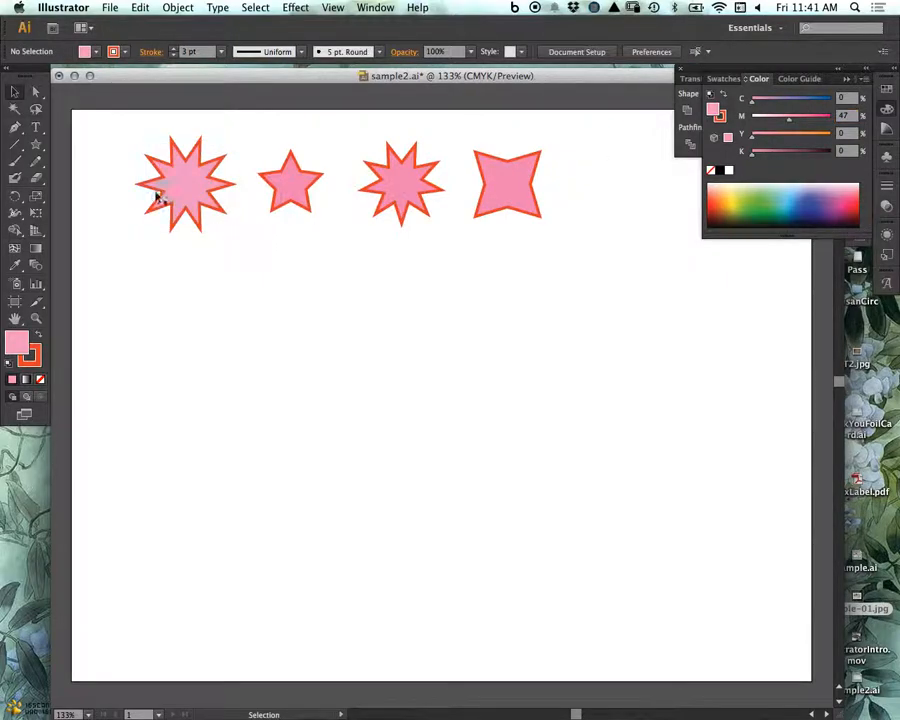
click(292, 180)
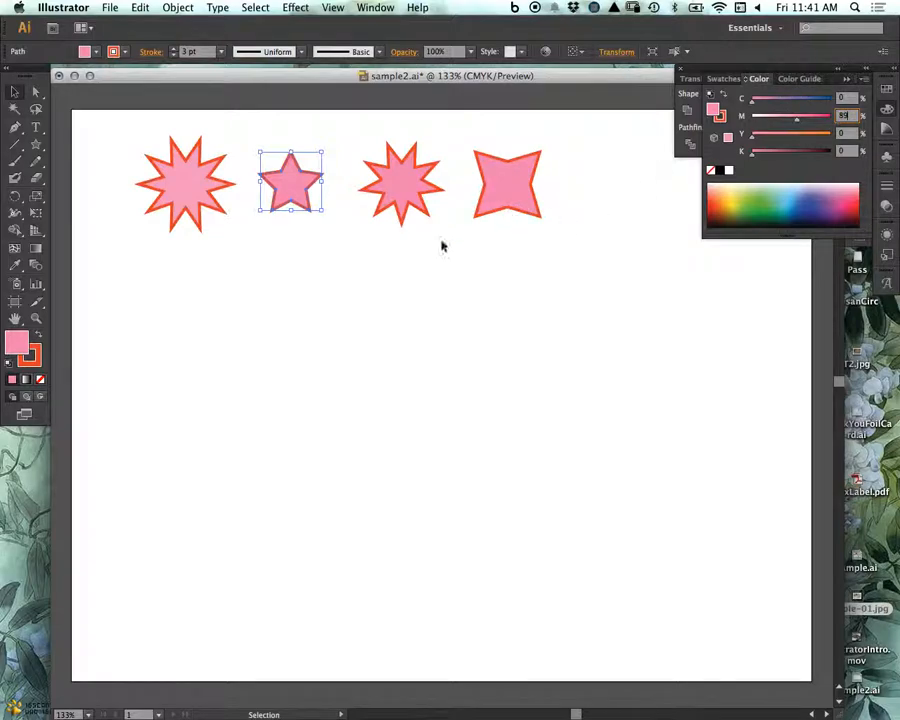
click(348, 262)
- Set the fill's magenta to 10% on the nine-pointed star and 32% on the four-pointed star
click(412, 205)
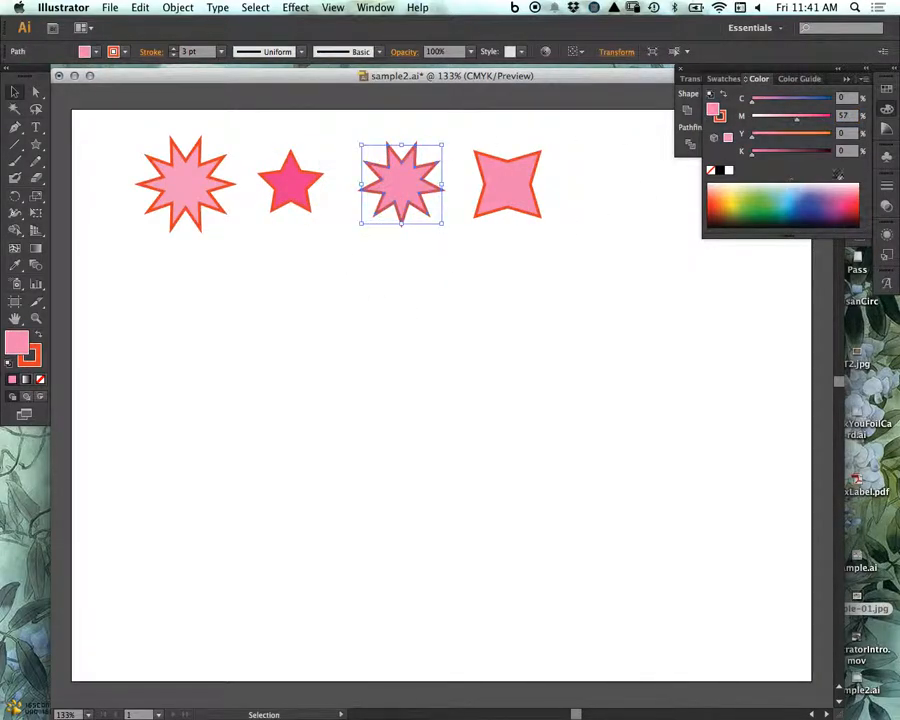
drag(852, 118, 808, 124)
click(566, 248)
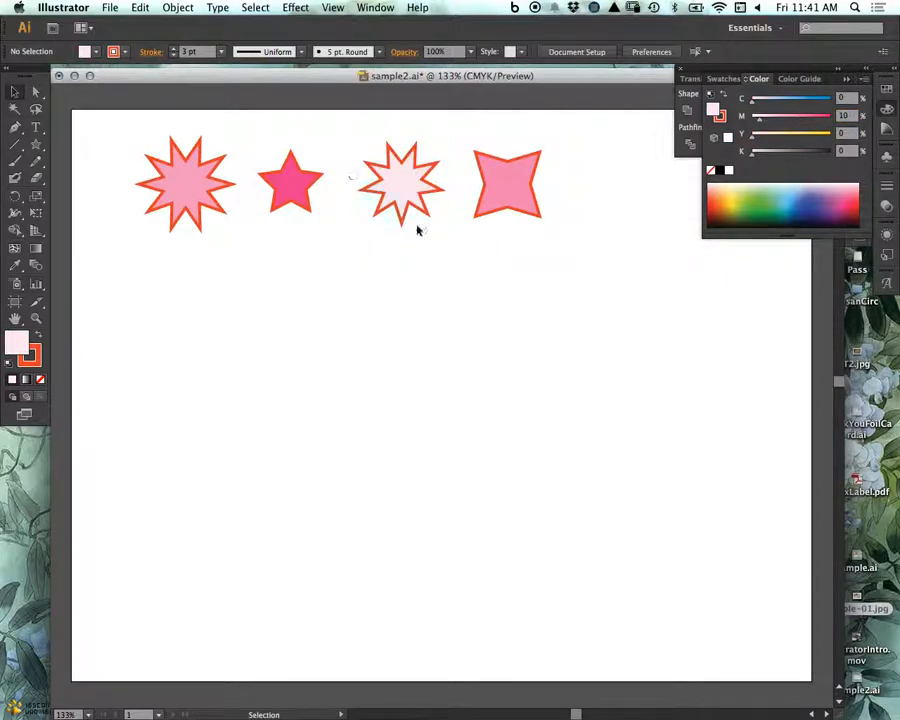
click(510, 185)
drag(850, 116, 812, 116)
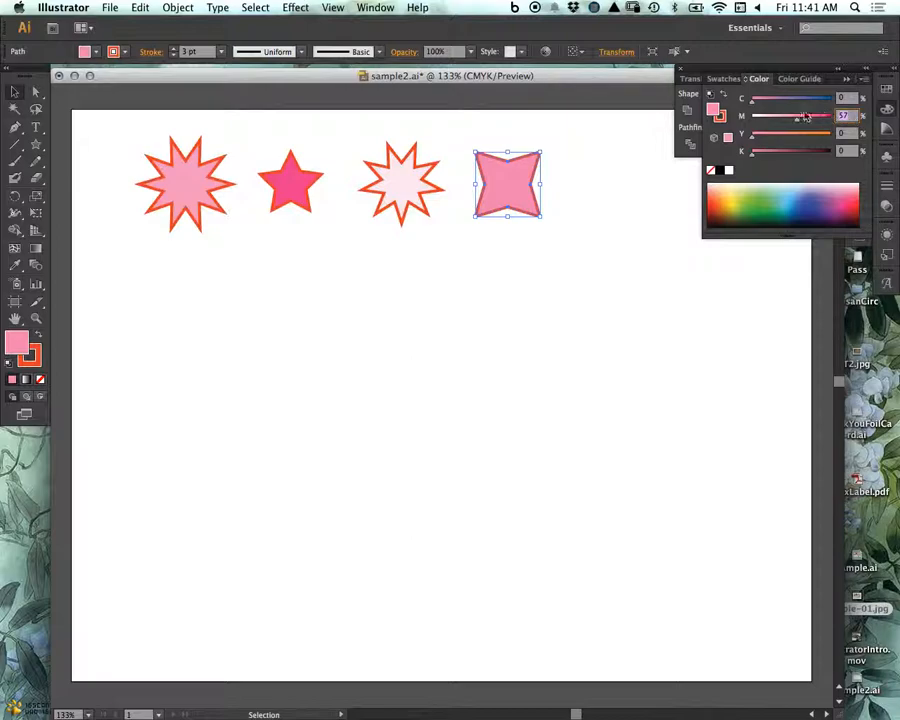
click(540, 273)
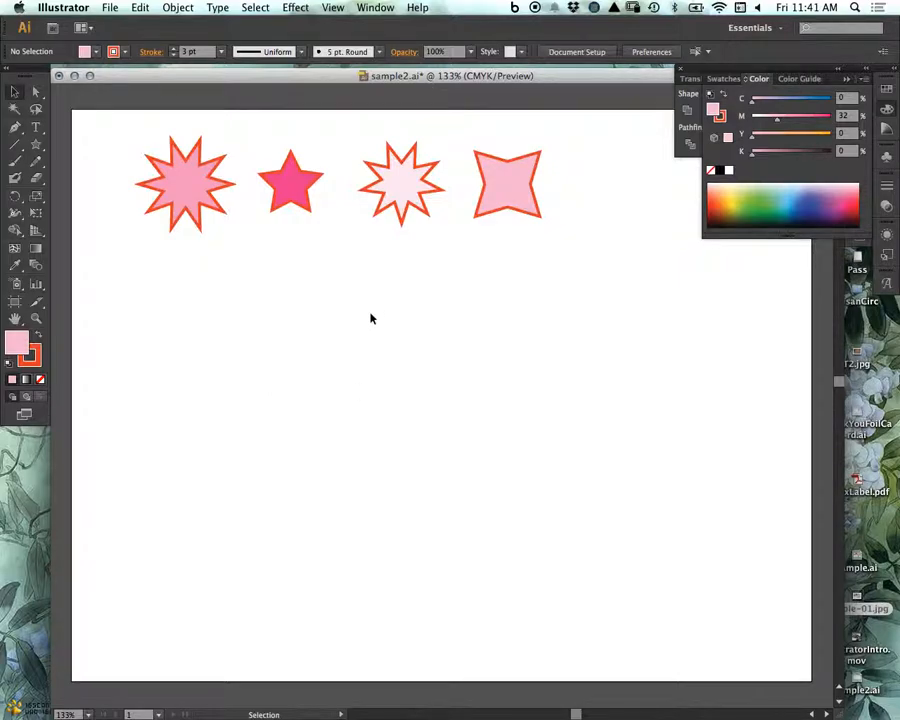
- Align all four stars in the row to one another by their vertical centers
drag(569, 281, 140, 148)
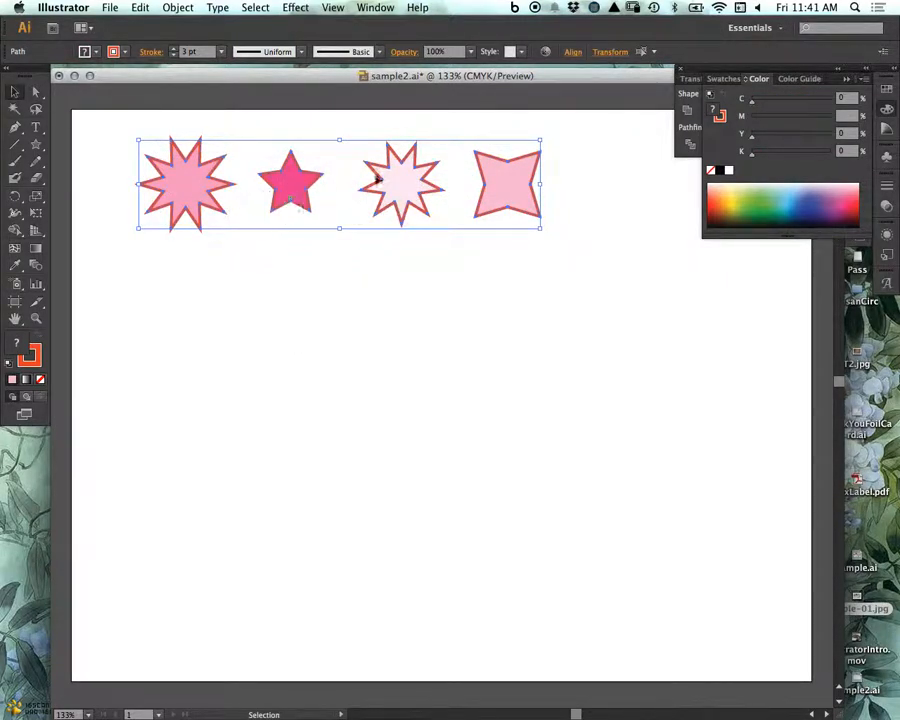
click(690, 128)
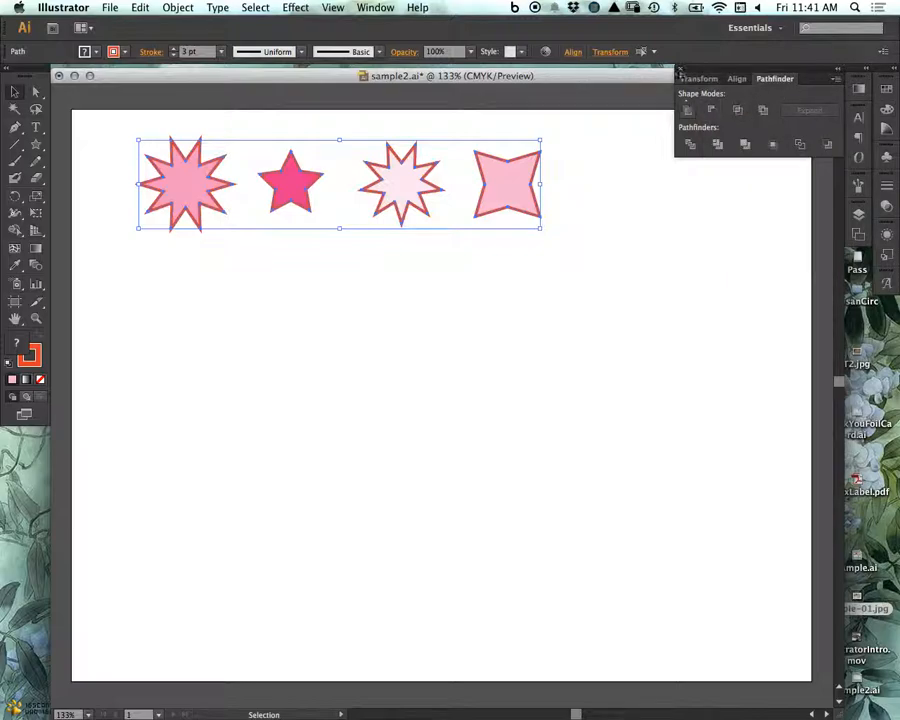
click(739, 79)
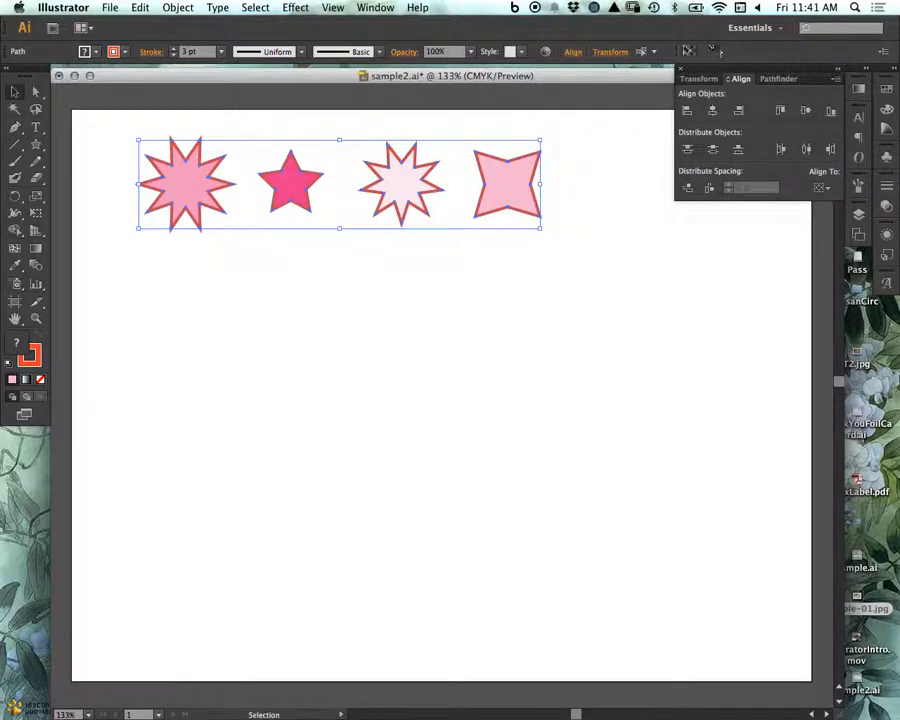
click(807, 113)
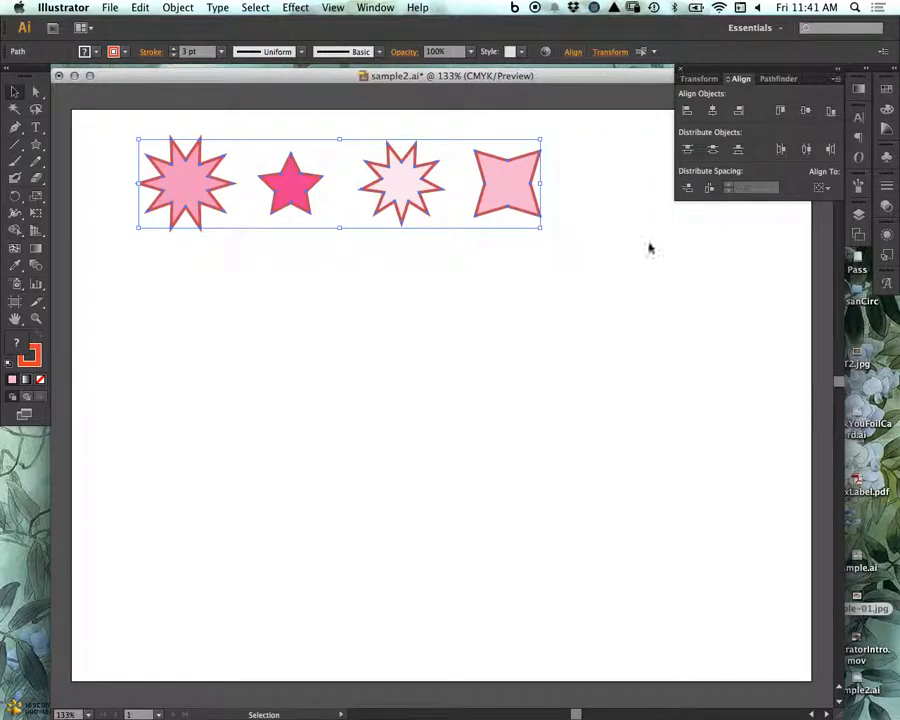
- Try enlarging all four selected stars together by their shared bounding box, and undo the resize
click(697, 79)
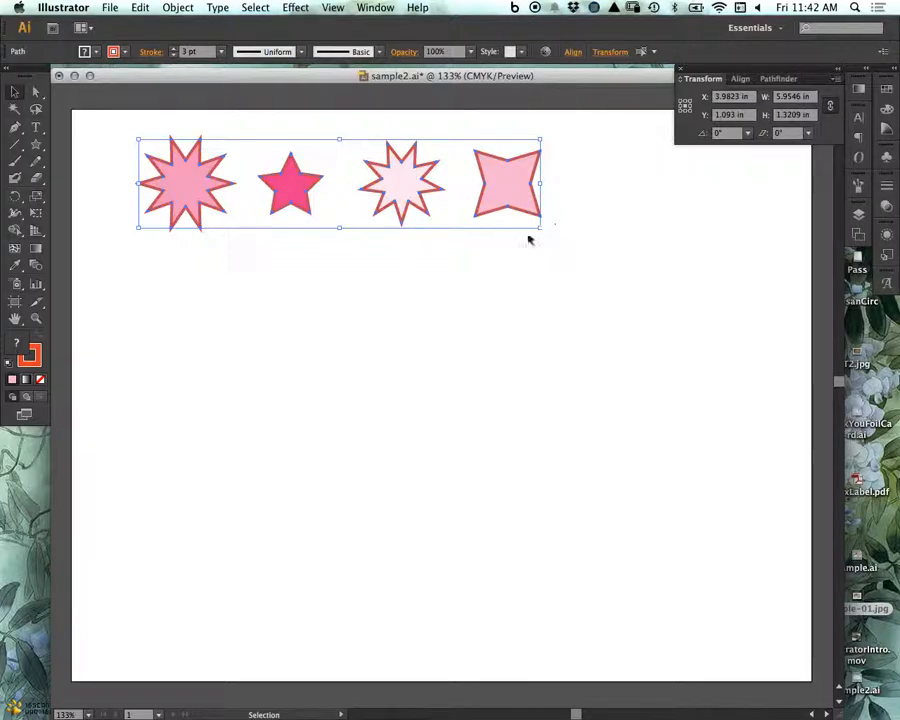
drag(541, 228, 610, 305)
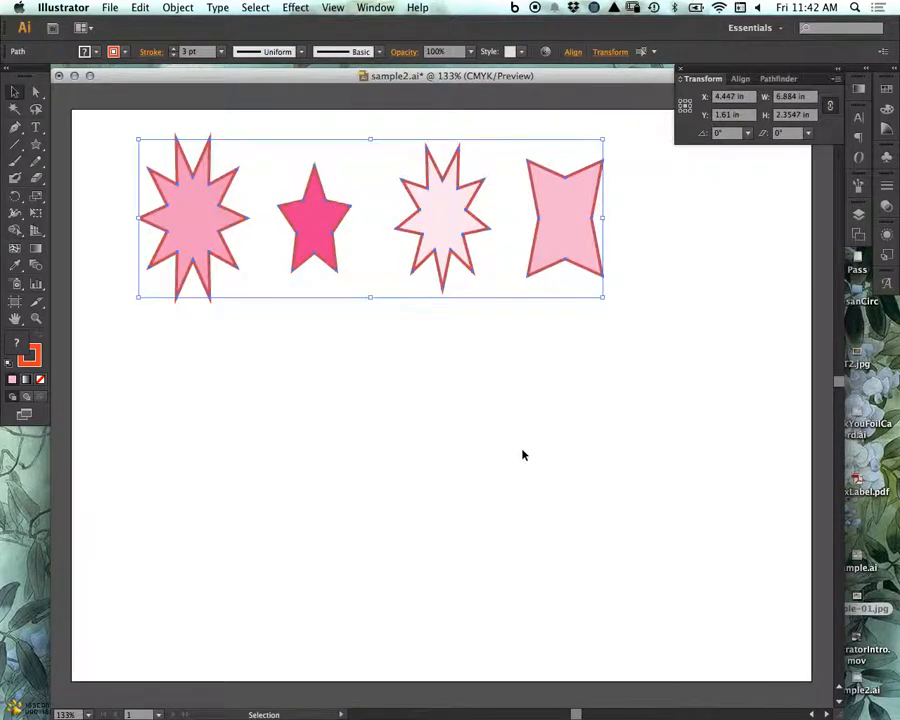
key(super+z)
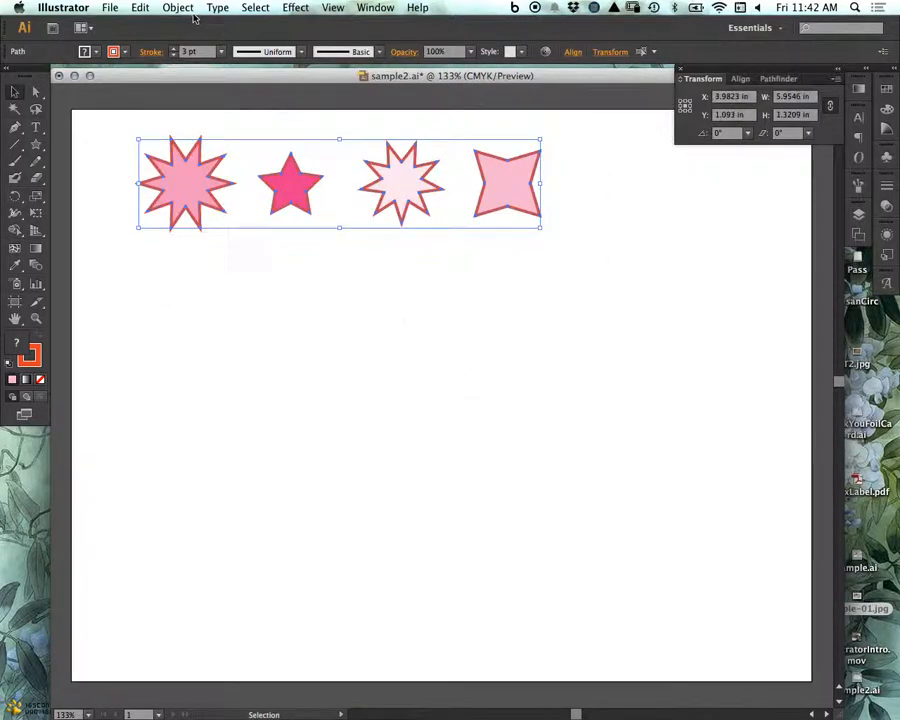
- Preview a 150% horizontal scale on each of the four stars with Transform Each, and cancel it
click(178, 8)
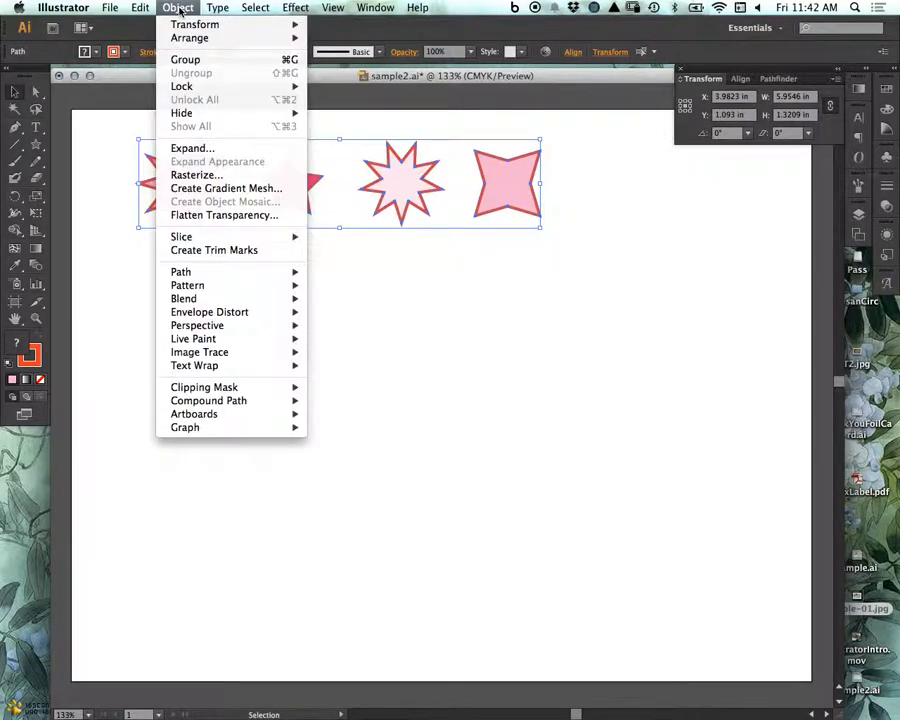
mouse_move(213, 306)
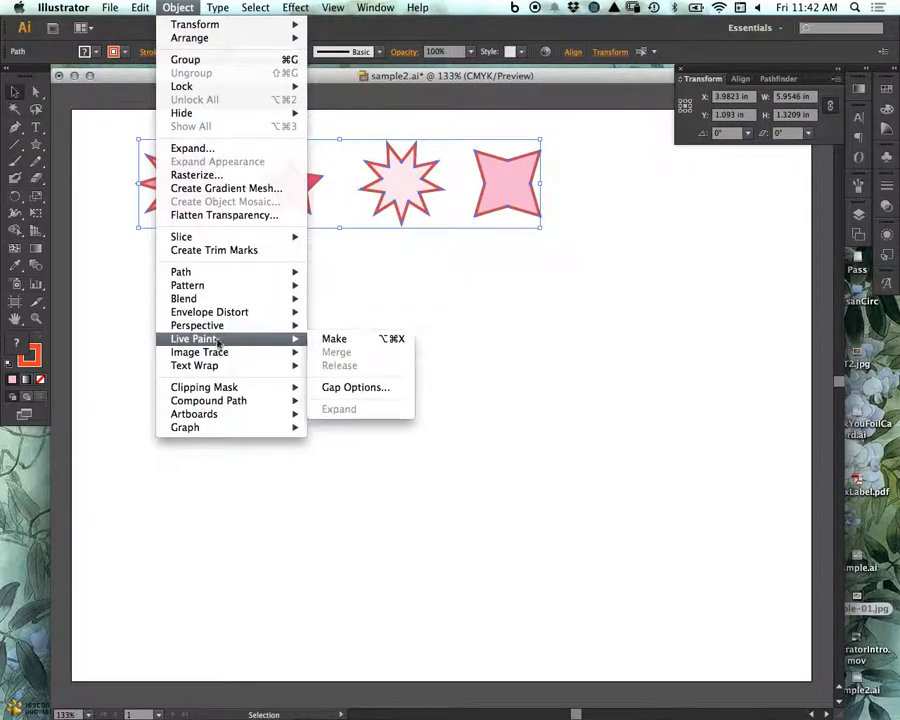
mouse_move(216, 386)
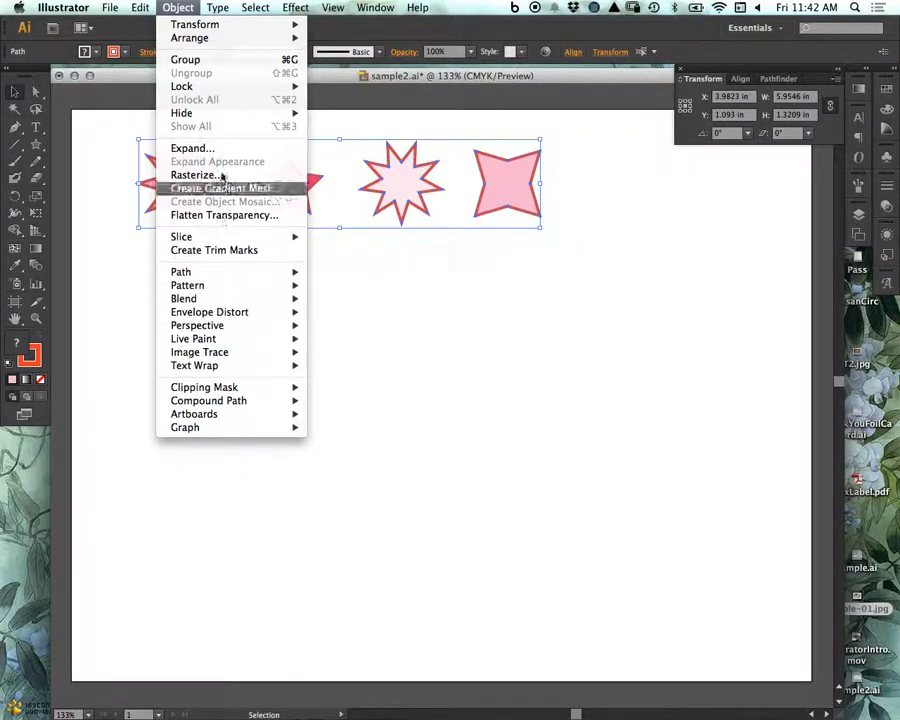
mouse_move(201, 27)
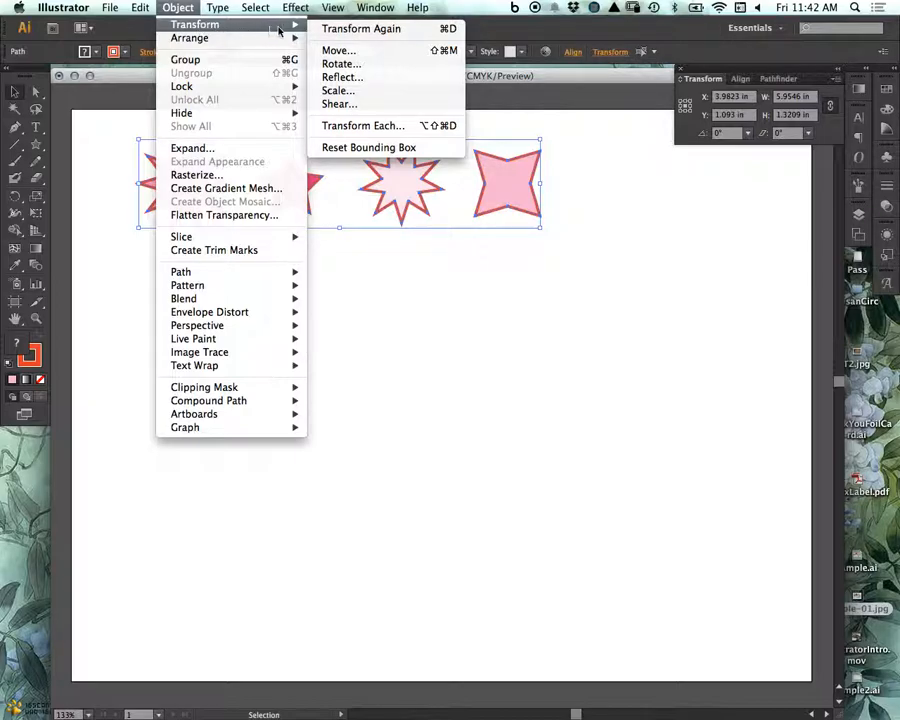
click(340, 125)
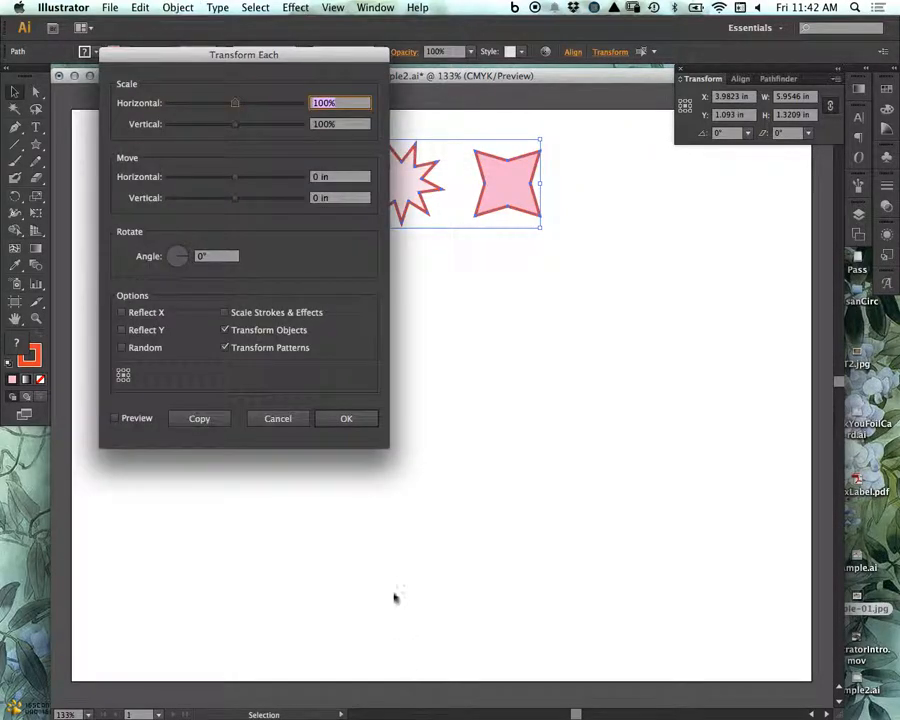
drag(200, 52, 530, 205)
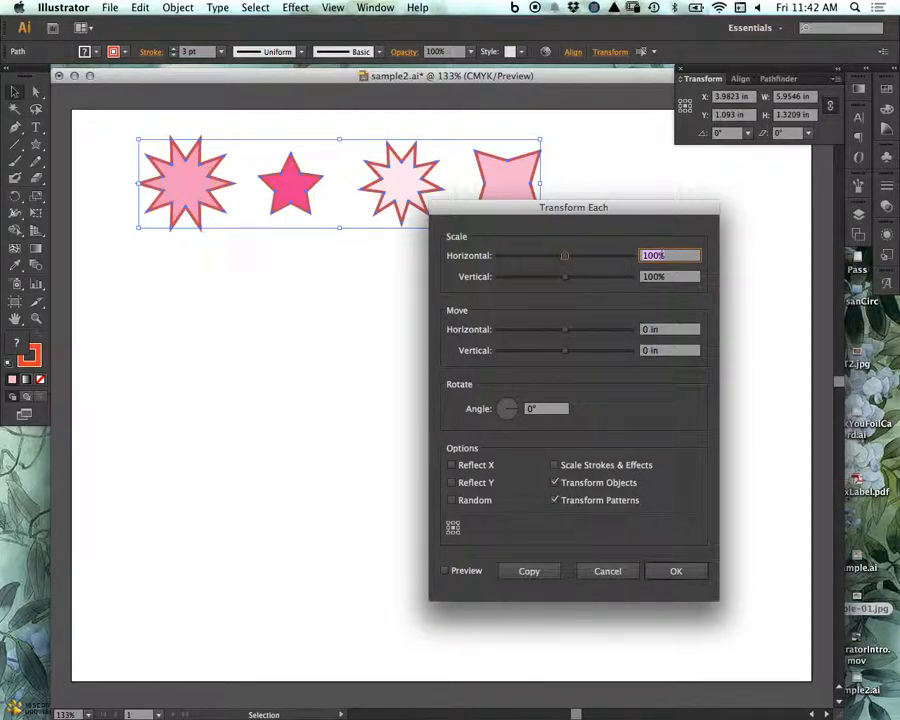
text(150)
click(446, 571)
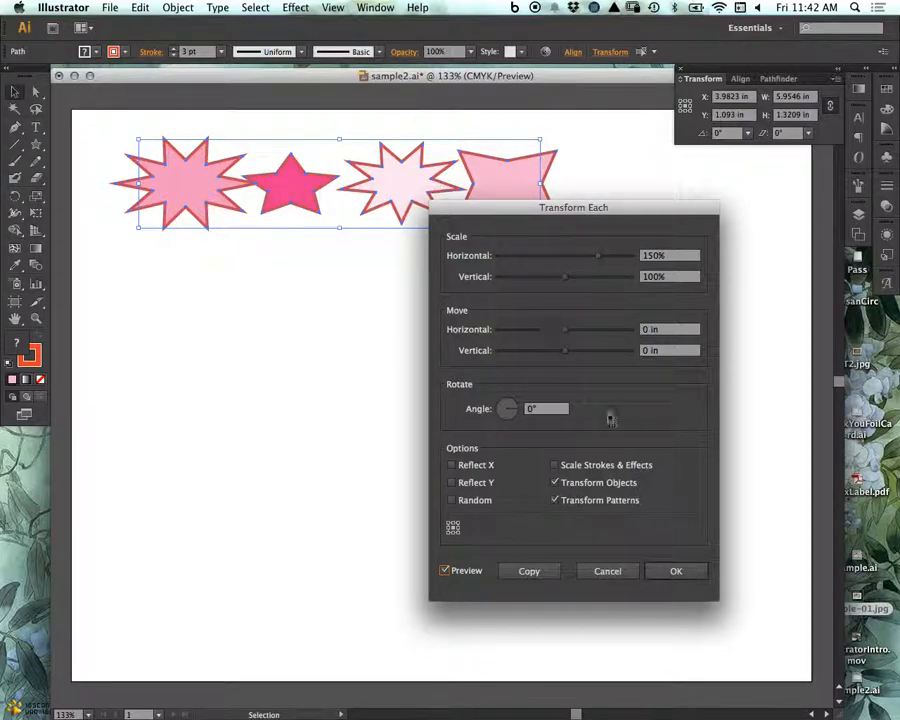
click(632, 573)
- Set the four-pointed star's height to 1 in with its proportions constrained
click(502, 446)
drag(317, 275, 269, 145)
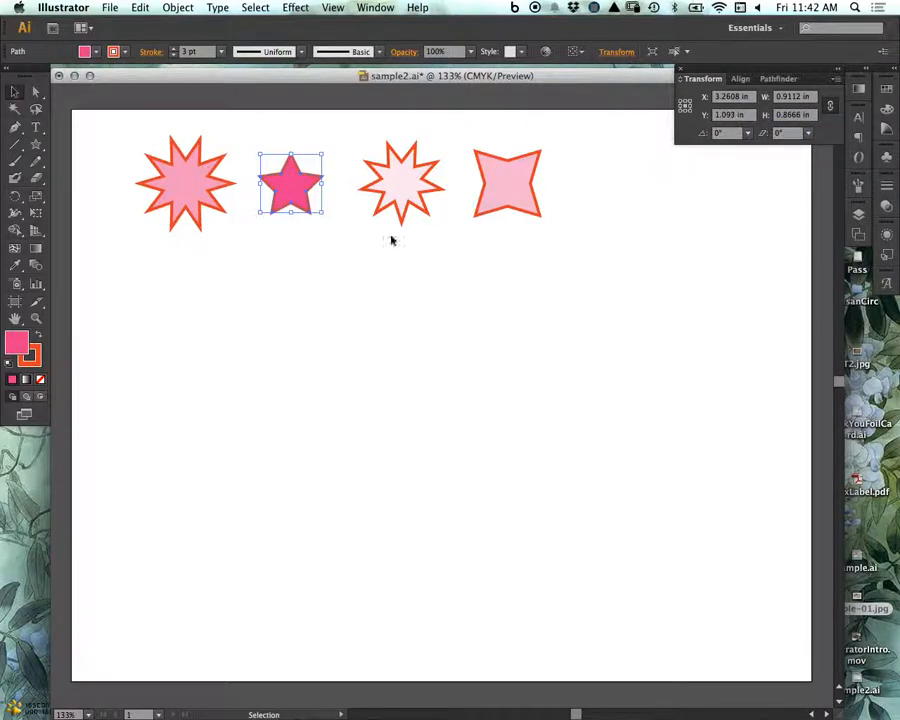
click(242, 262)
click(508, 200)
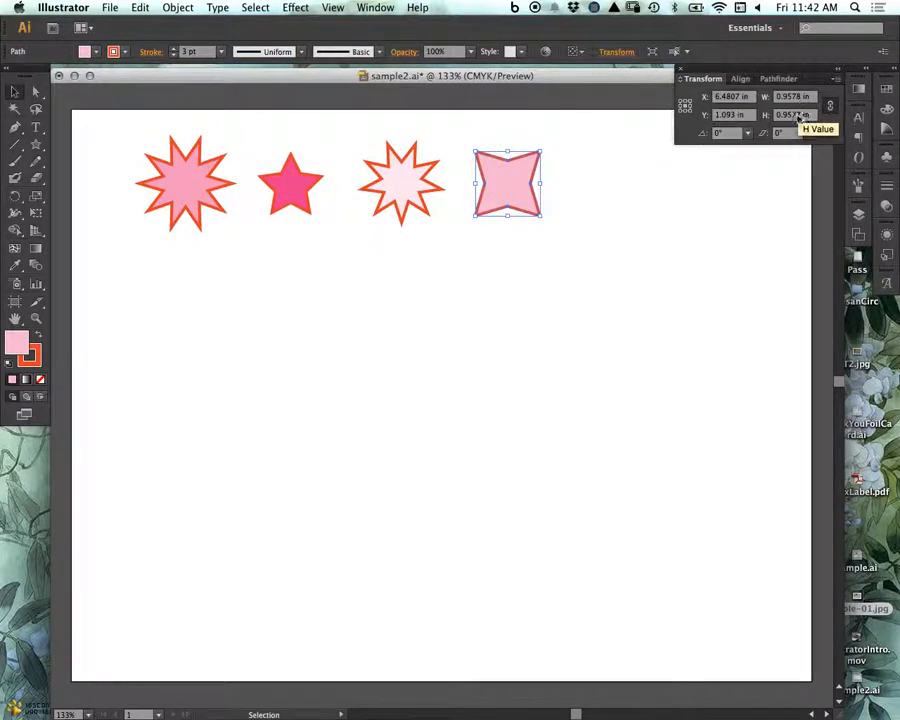
drag(812, 117, 760, 99)
text(1)
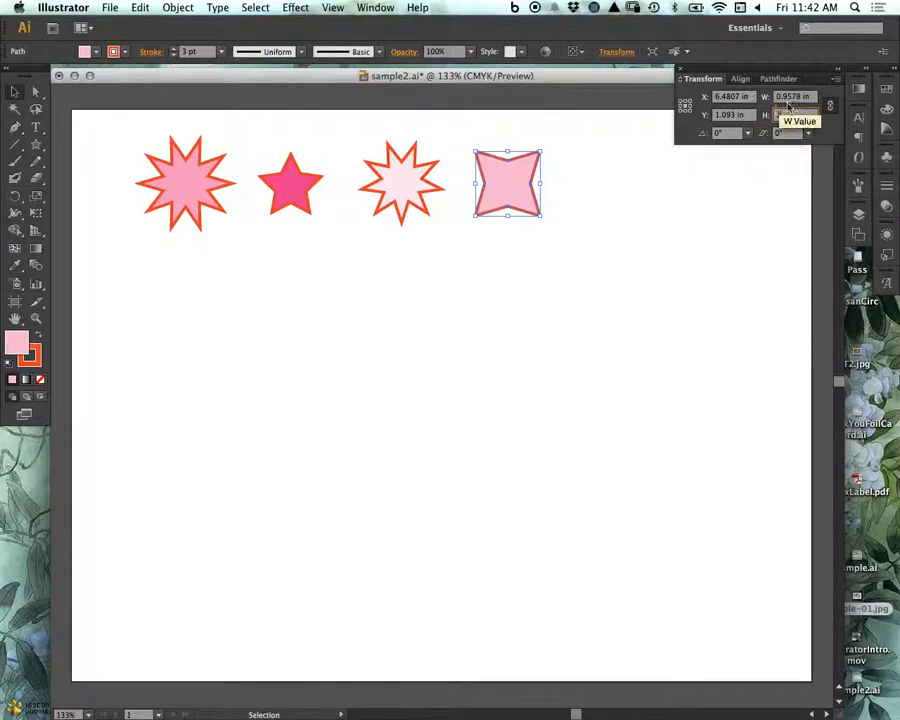
click(789, 97)
- Scale the nine-pointed star down proportionally to match the four-pointed star's height
click(388, 148)
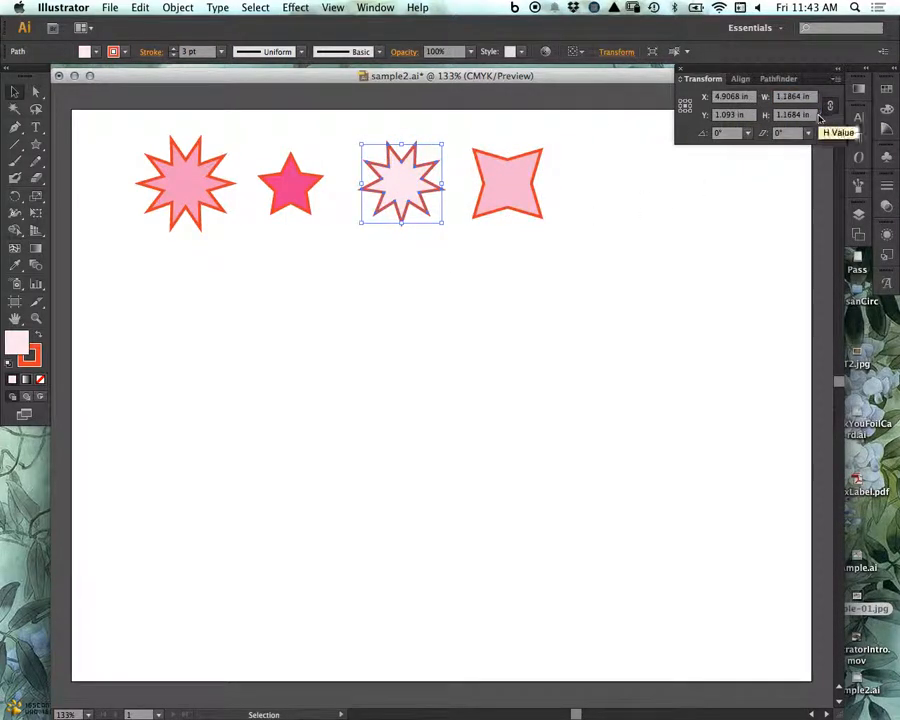
click(800, 117)
click(494, 280)
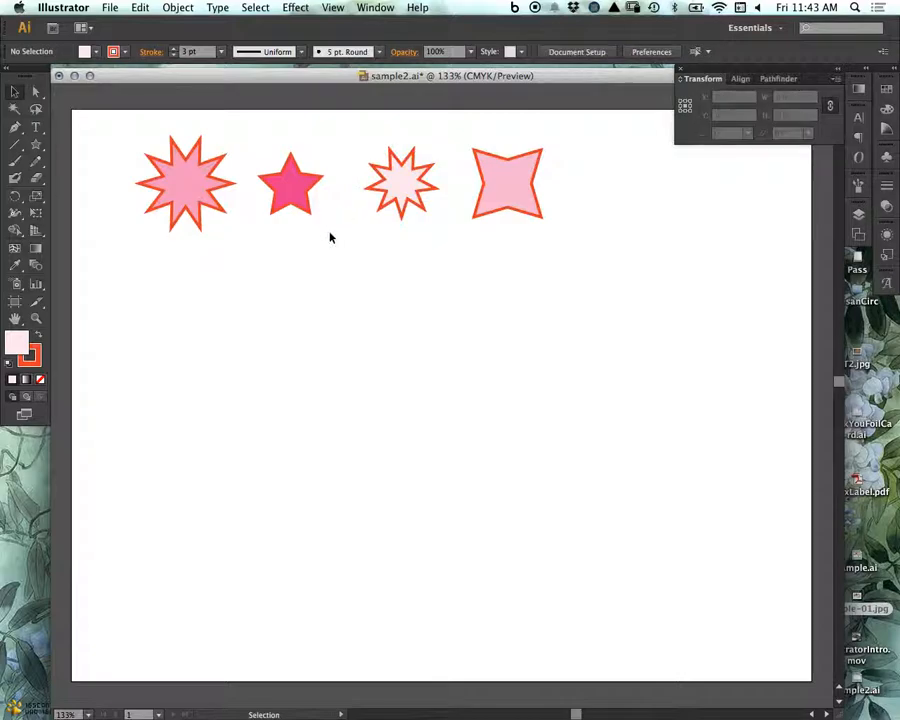
- Set the five-pointed star's height to 1 in with its proportions constrained, and deselect it
click(290, 183)
click(807, 117)
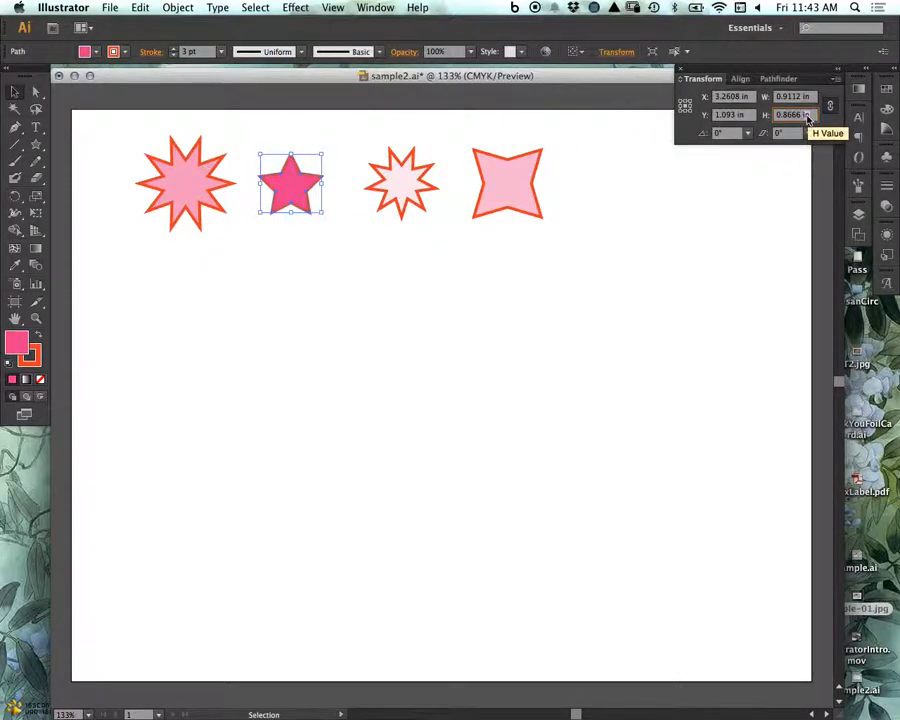
triple_click(806, 114)
text(1)
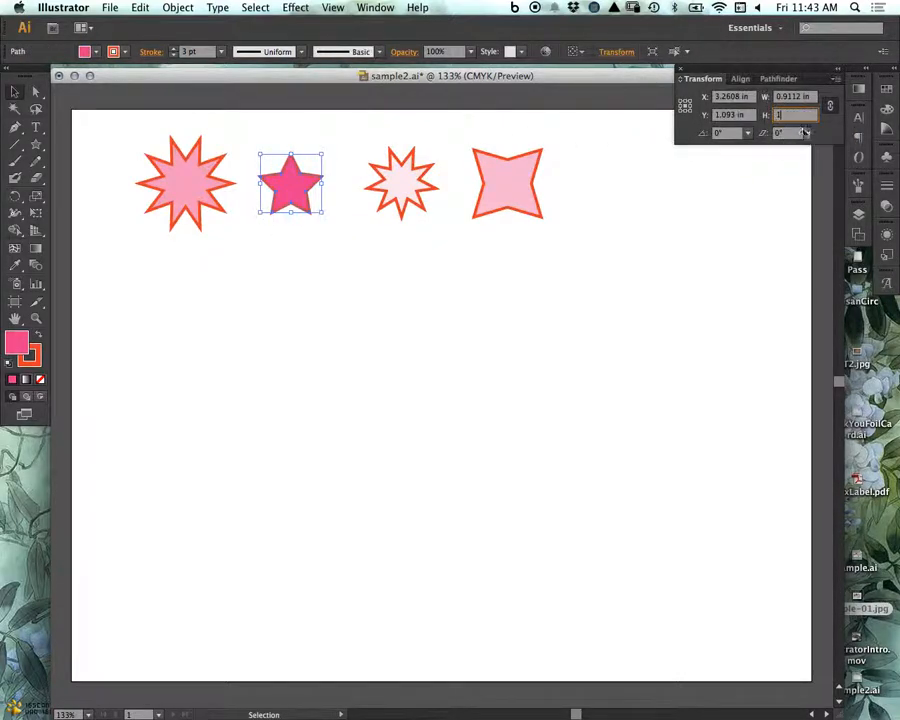
key(Return)
click(253, 277)
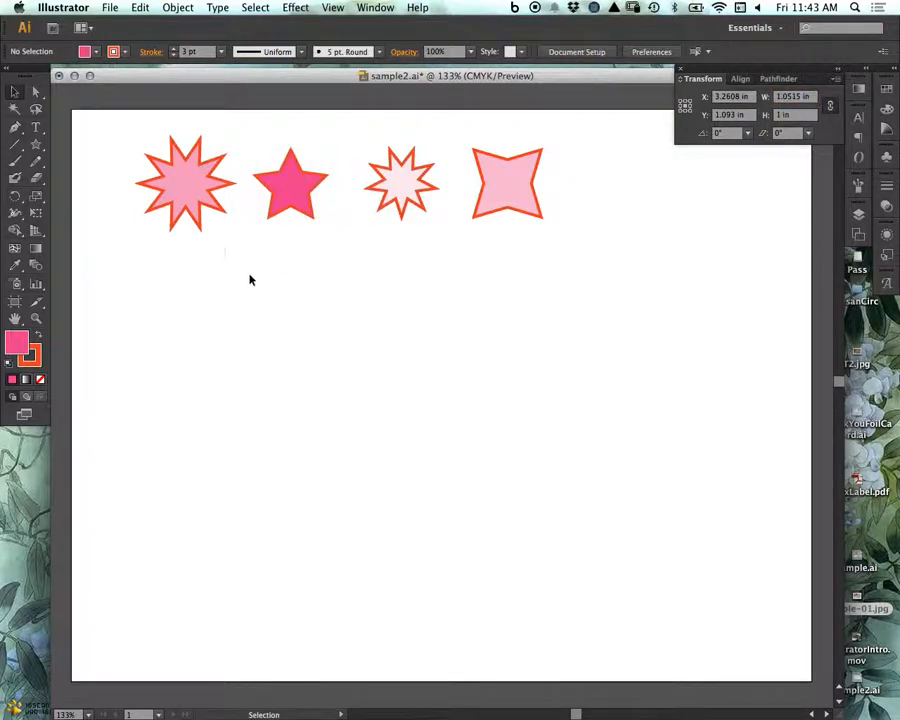
- Set the ten-pointed star's width to 1 in with its proportions constrained, and deselect it
click(185, 183)
text(1)
key(Tab)
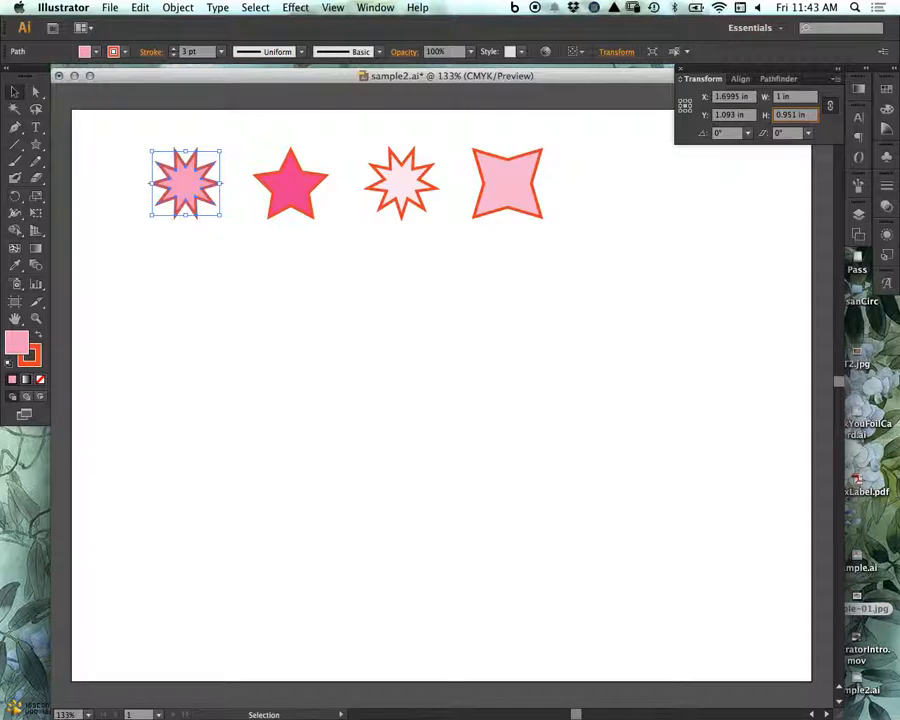
click(18, 92)
click(430, 331)
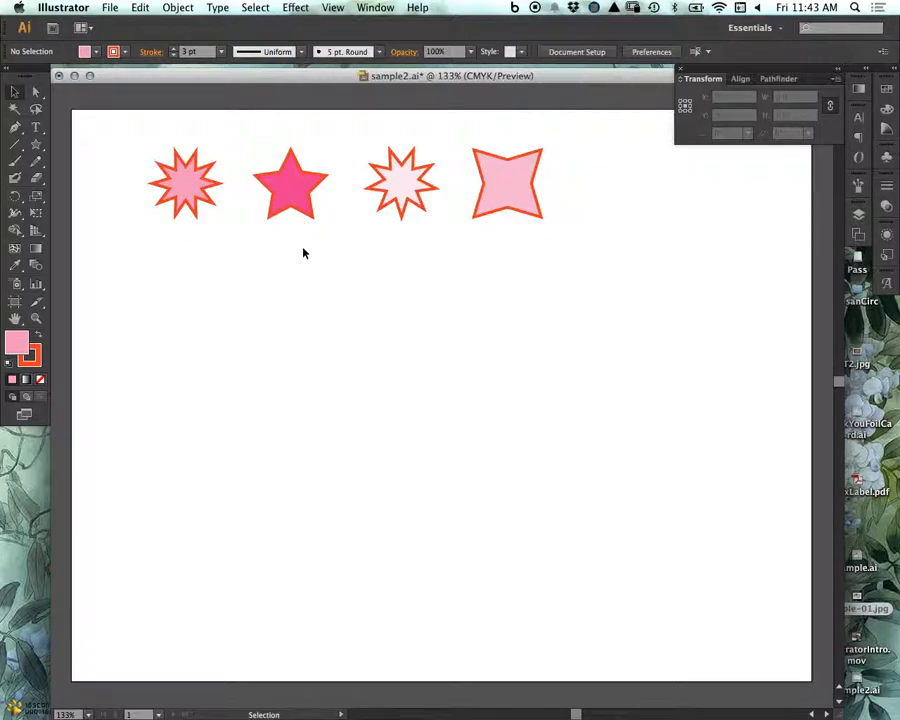
- Duplicate the four-pointed star into the empty area below the row and enlarge the copy proportionally to about 1.41 in square
click(524, 212)
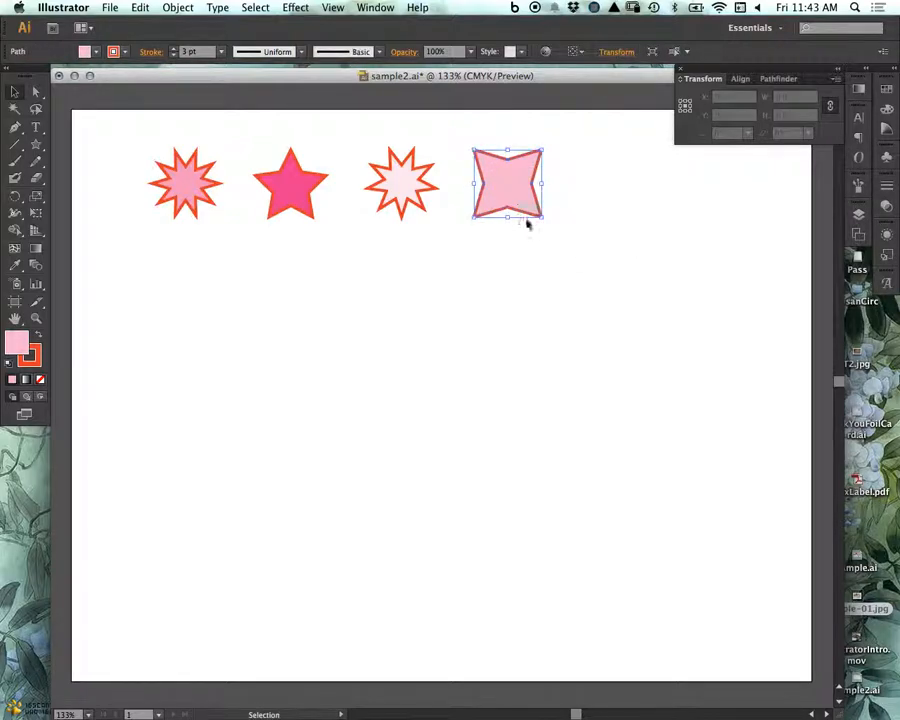
drag(518, 181, 293, 396)
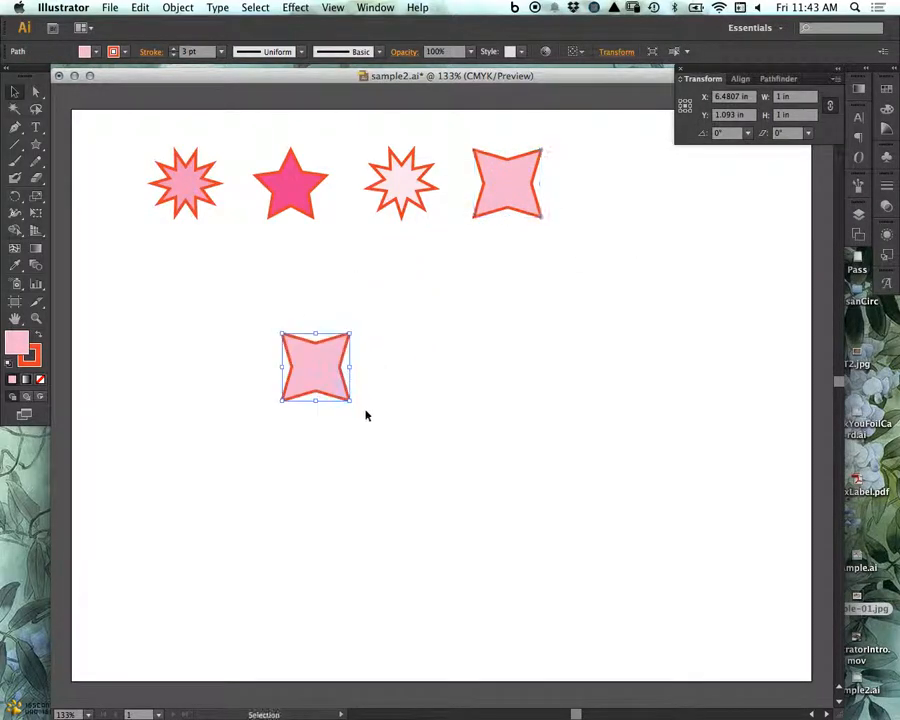
drag(350, 397, 323, 408)
click(364, 408)
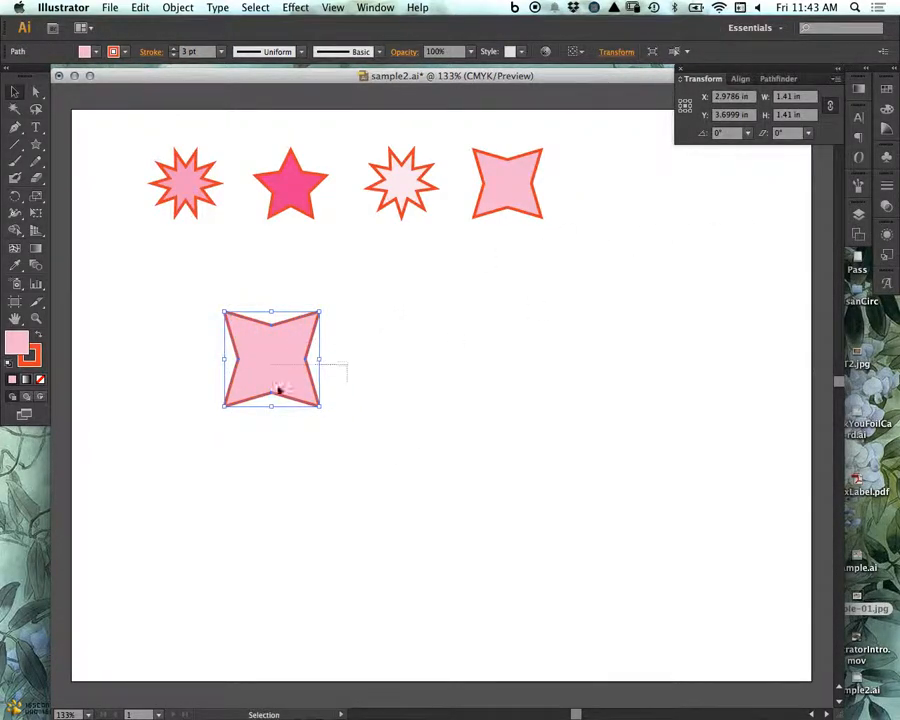
- Set the enlarged four-pointed star's blending mode to Multiply
click(888, 207)
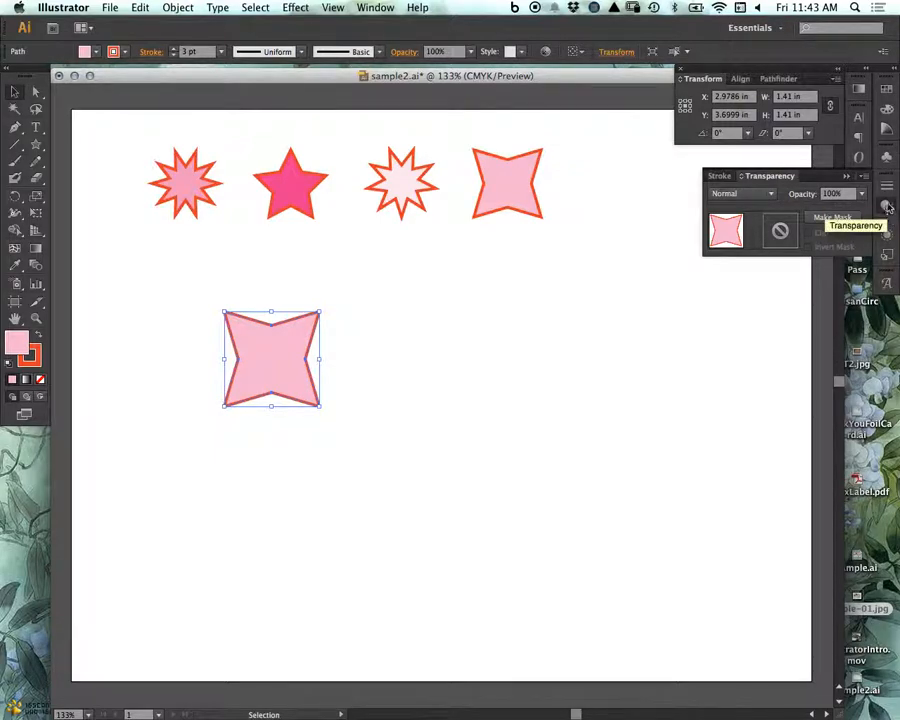
click(766, 194)
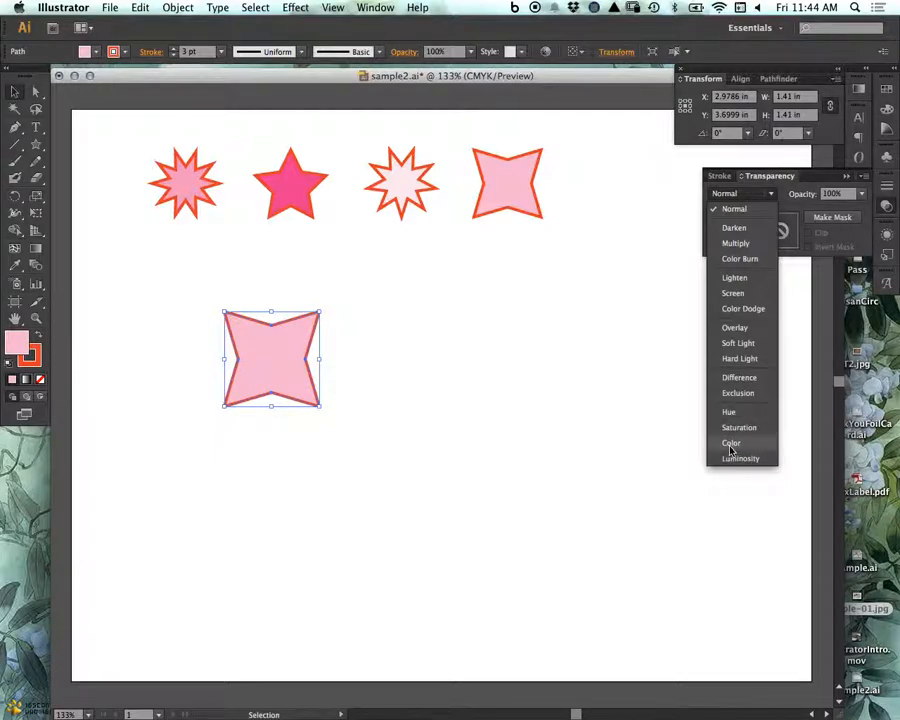
click(506, 274)
drag(293, 357, 293, 353)
click(771, 196)
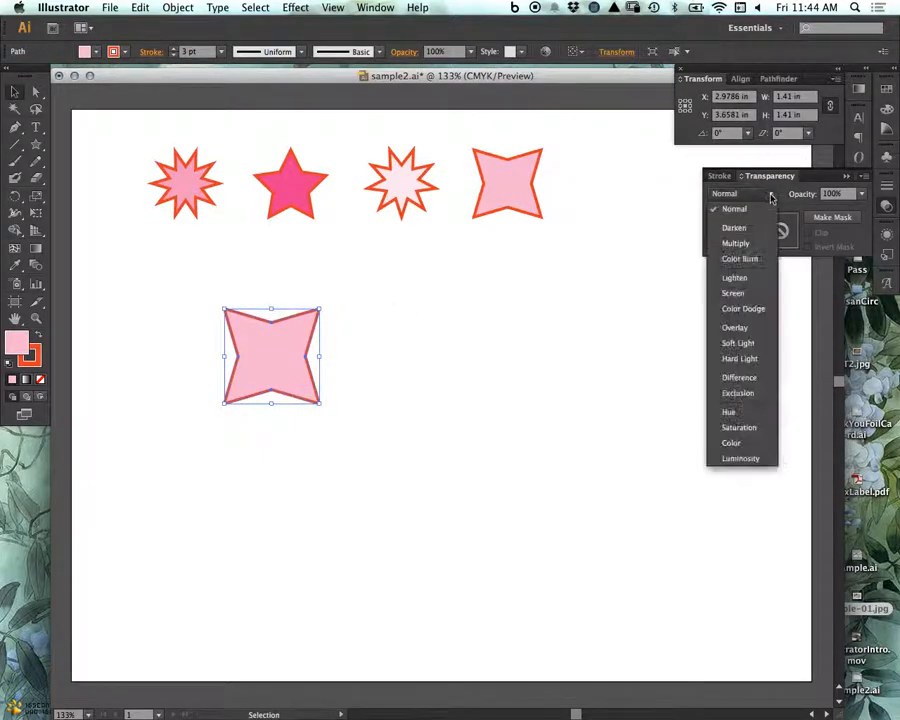
click(759, 242)
click(380, 366)
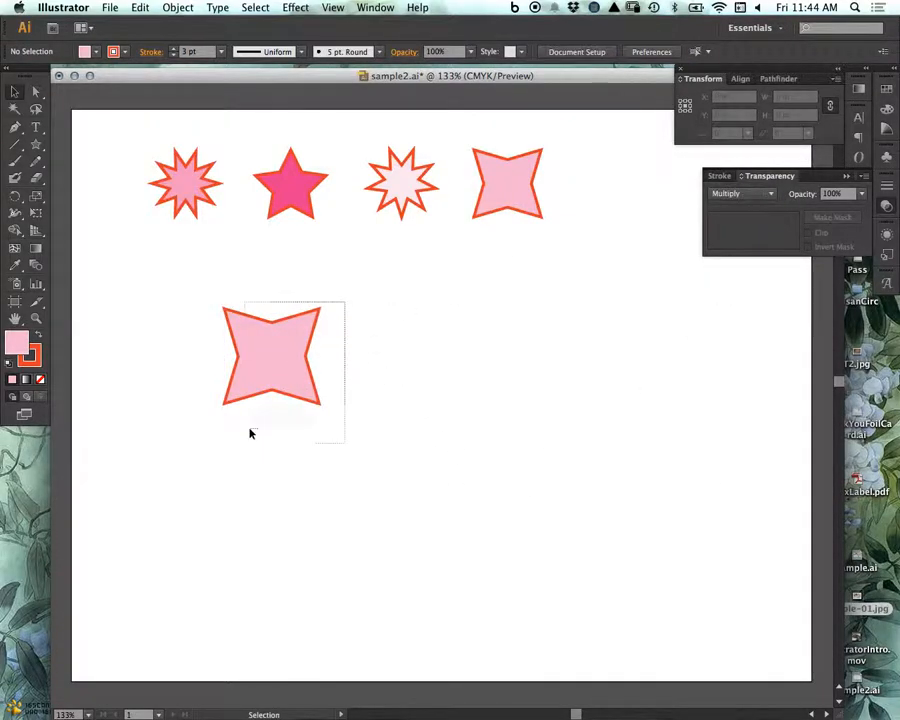
- Create a copy of the enlarged four-pointed star rotated by 15° about its center
drag(255, 425, 250, 436)
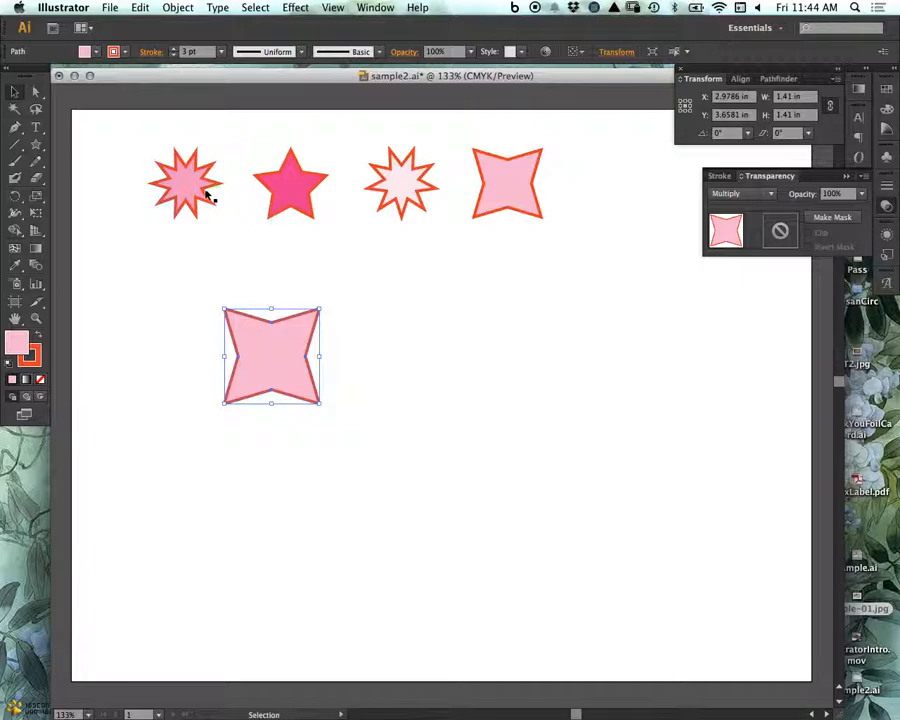
click(175, 10)
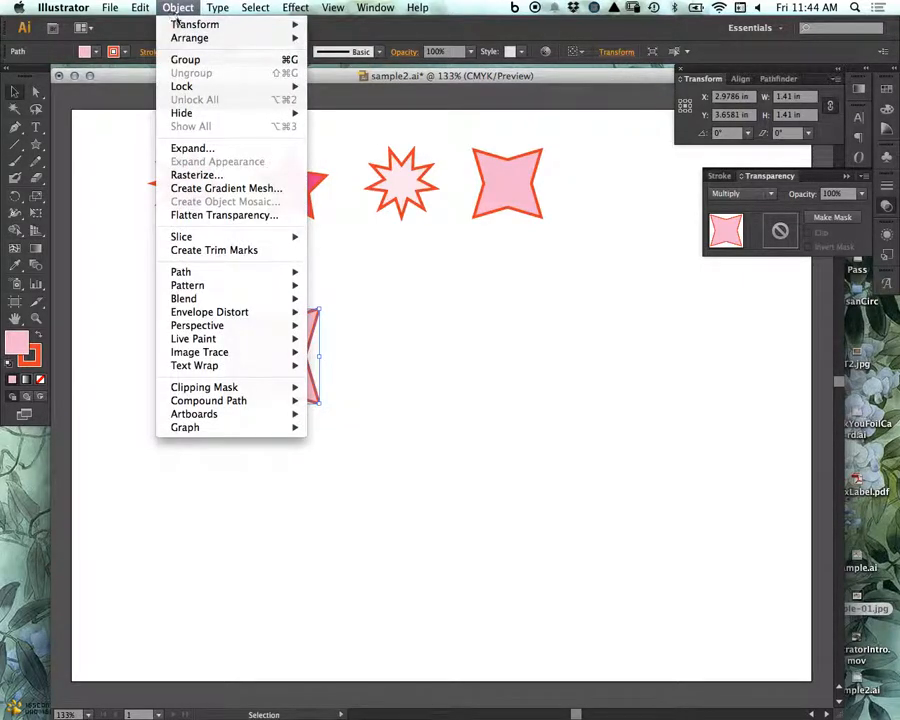
mouse_move(176, 23)
click(340, 63)
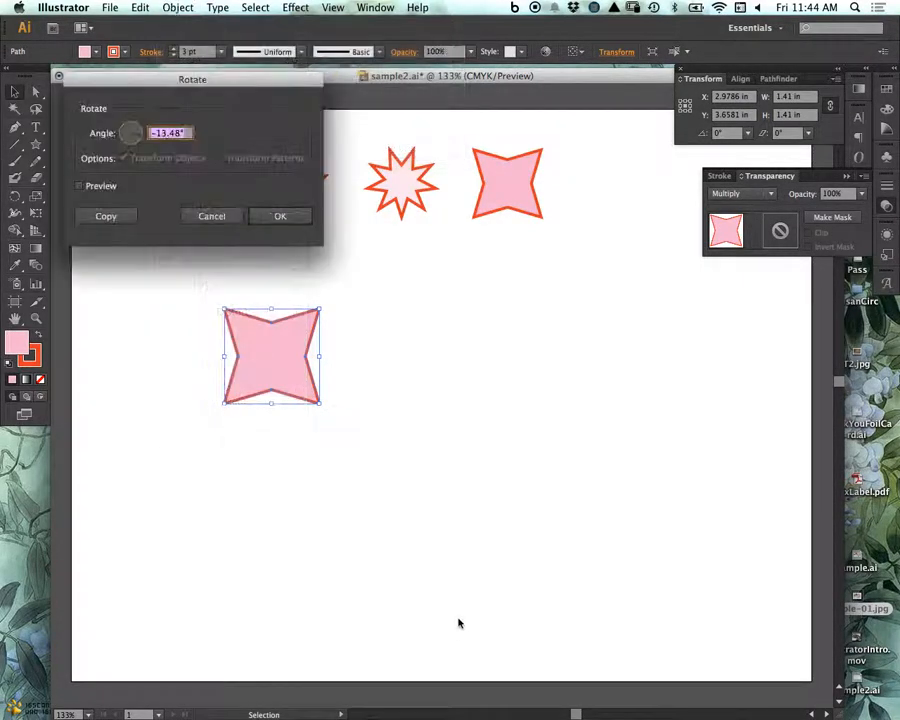
drag(217, 95, 561, 271)
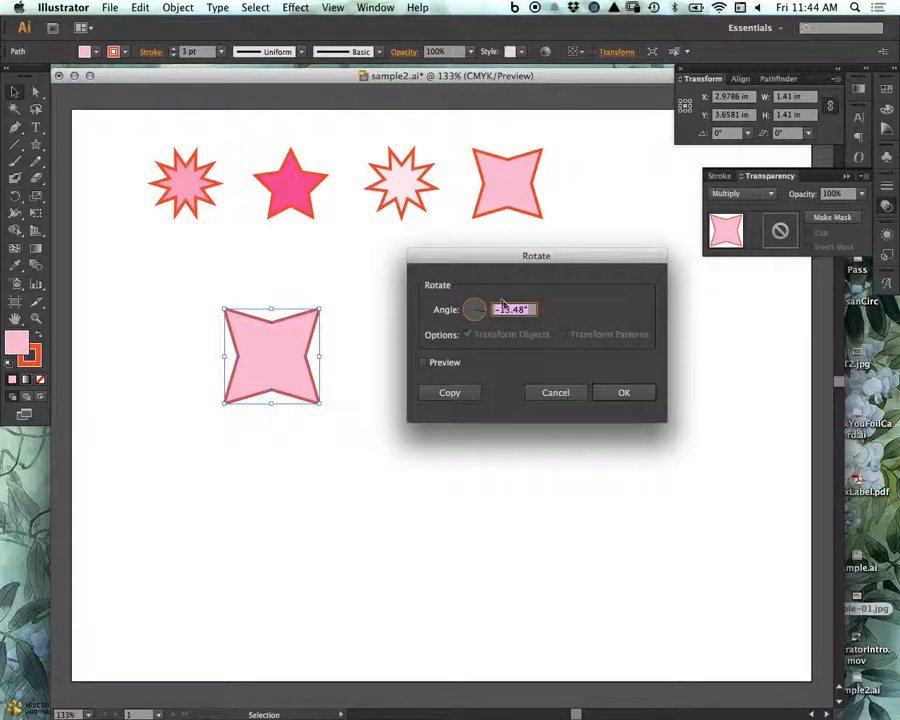
text(15)
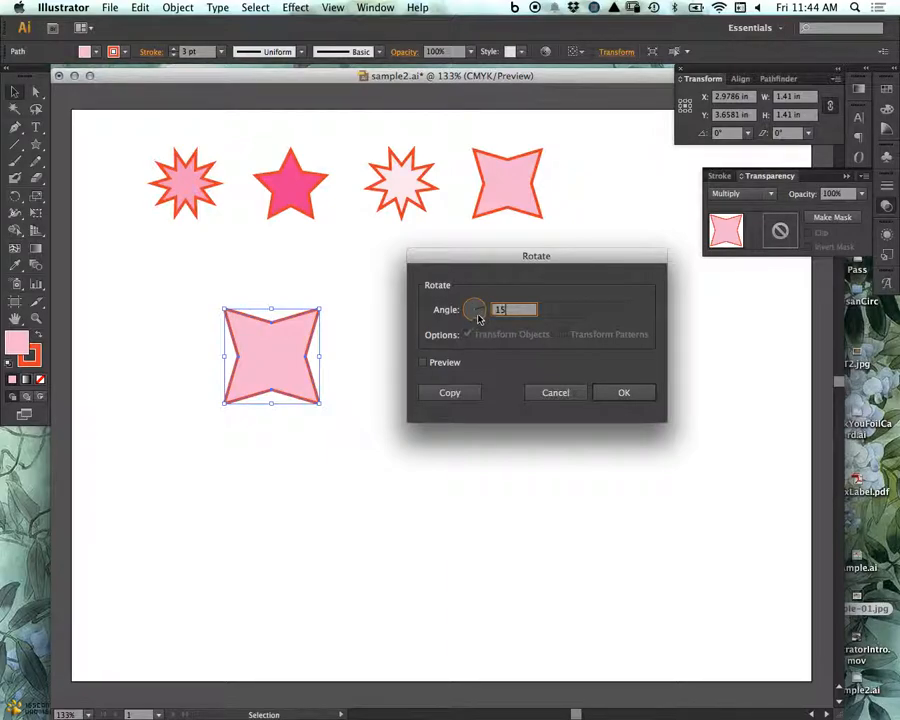
click(423, 364)
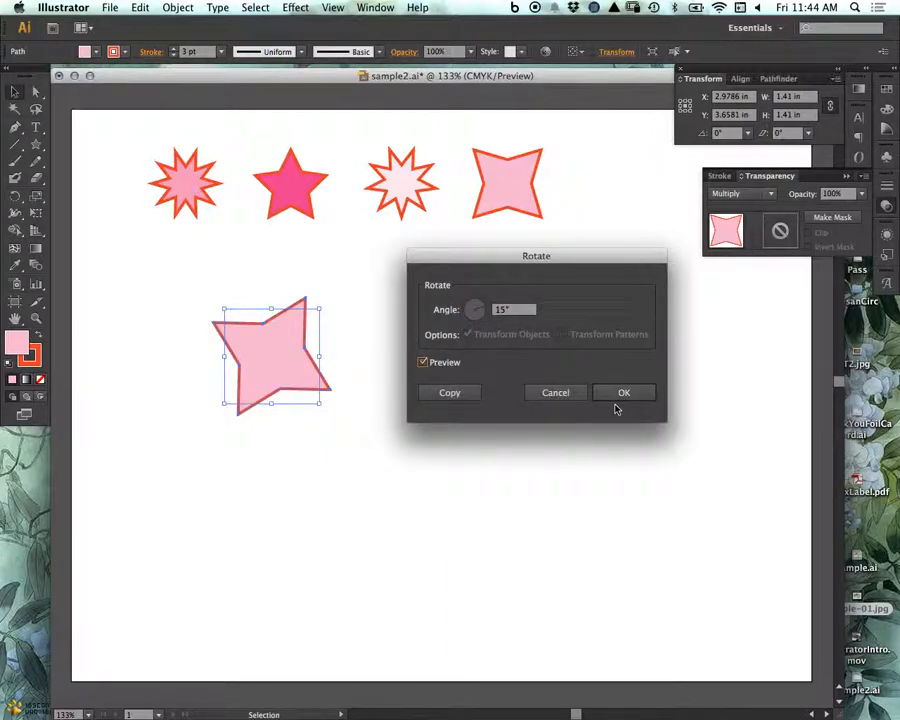
click(452, 395)
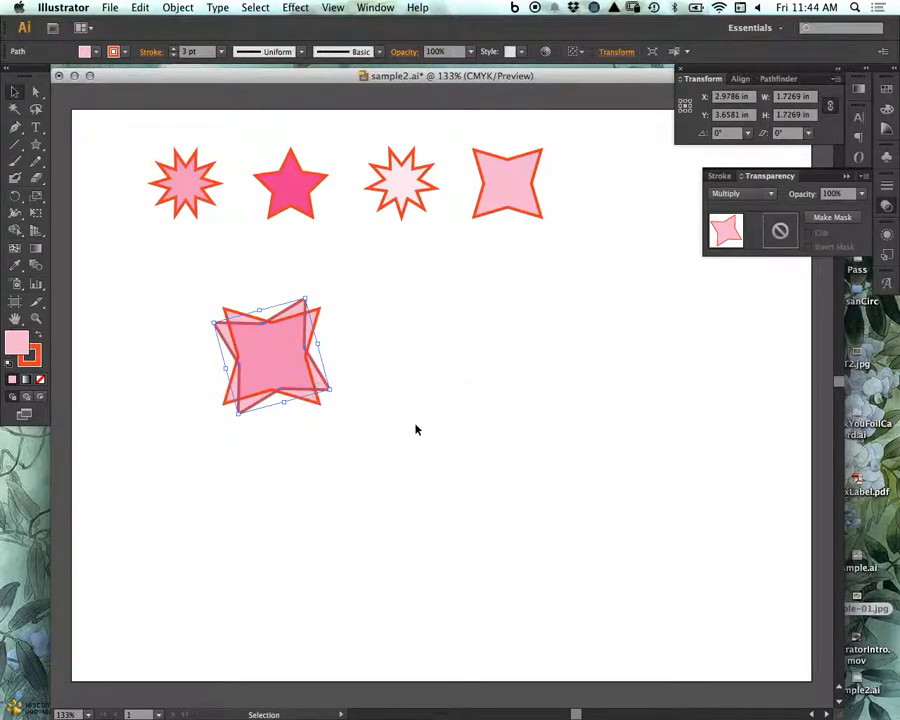
- Repeat the rotated copy four more times around the same center to complete the starburst
key(super+d)
key(super+d)
key(super+d)
key(super+d)
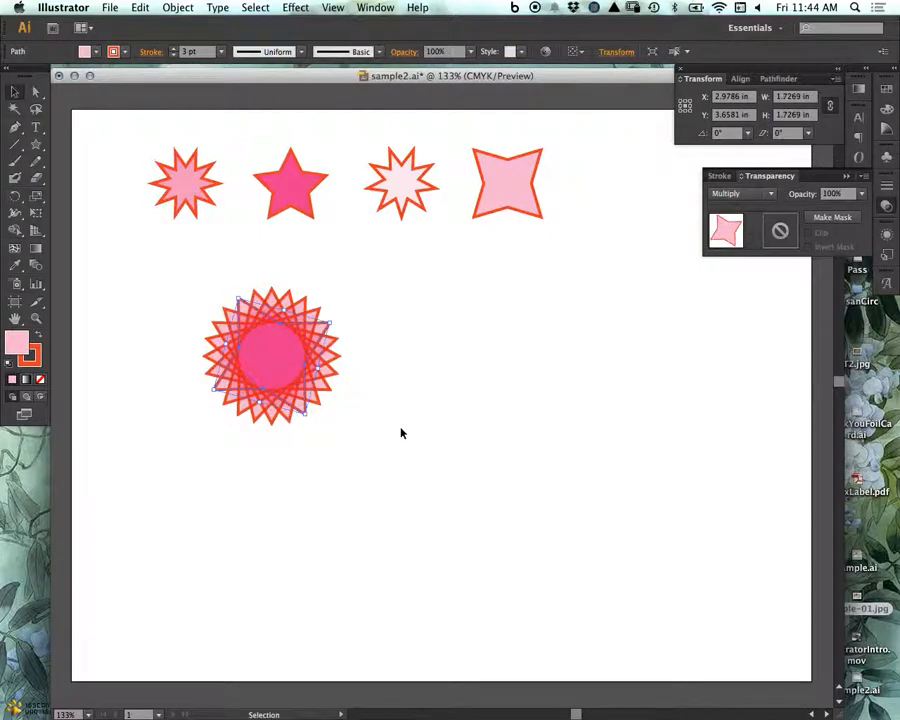
- Duplicate one four-pointed star out of the starburst into the empty space beside it and create a copy of it rotated by 5°
click(374, 345)
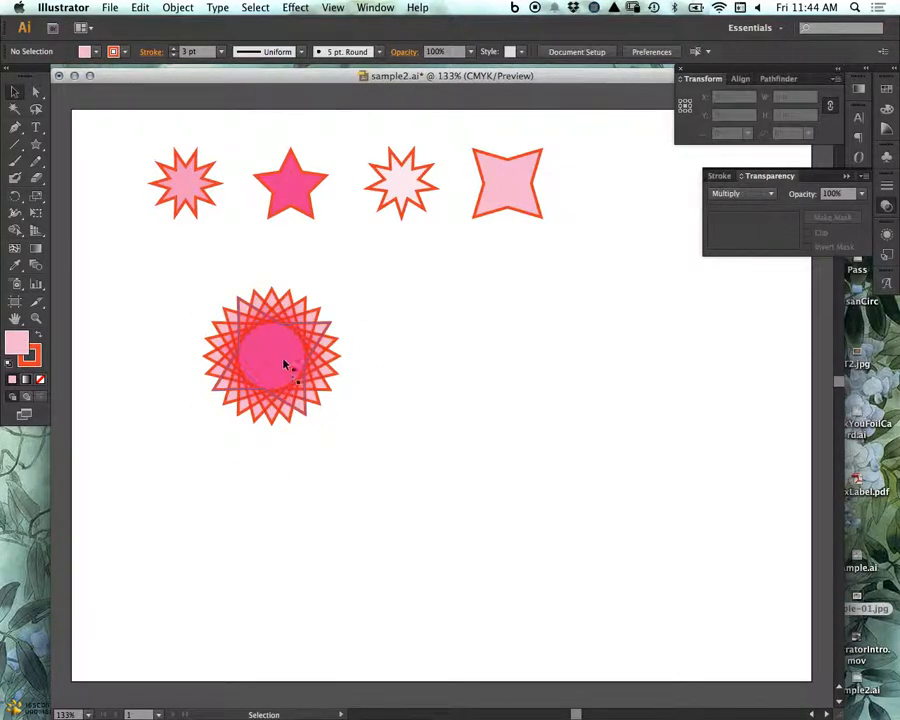
drag(276, 364, 466, 354)
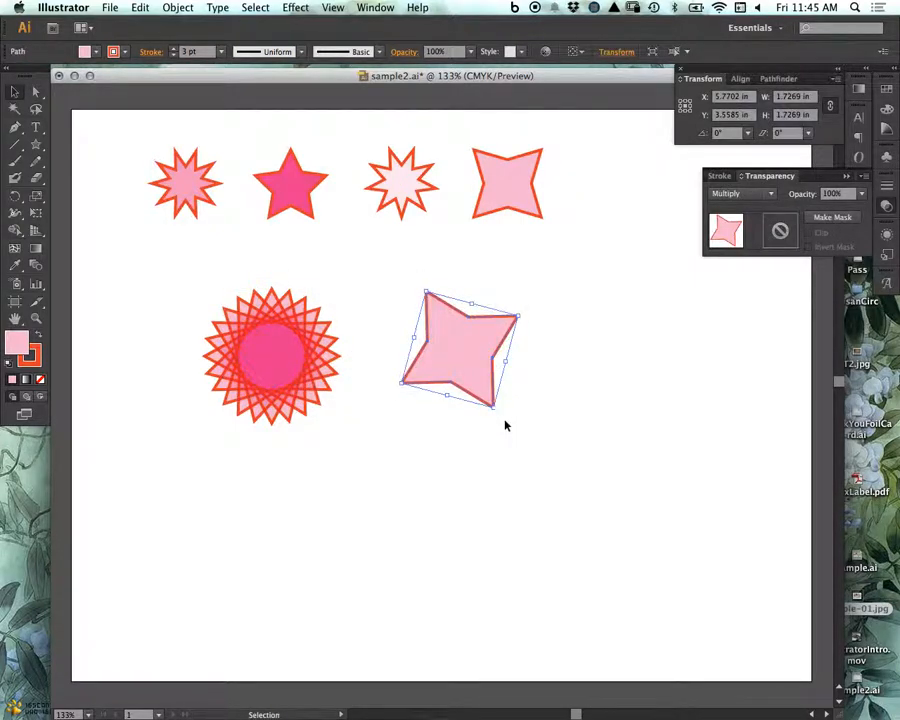
click(178, 7)
mouse_move(200, 24)
click(373, 67)
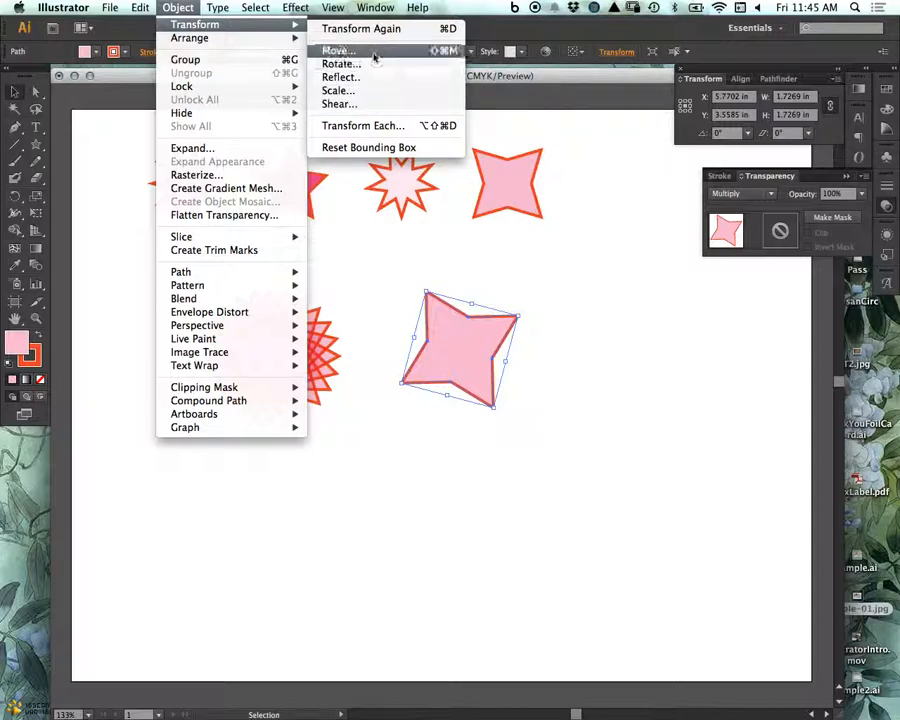
click(341, 64)
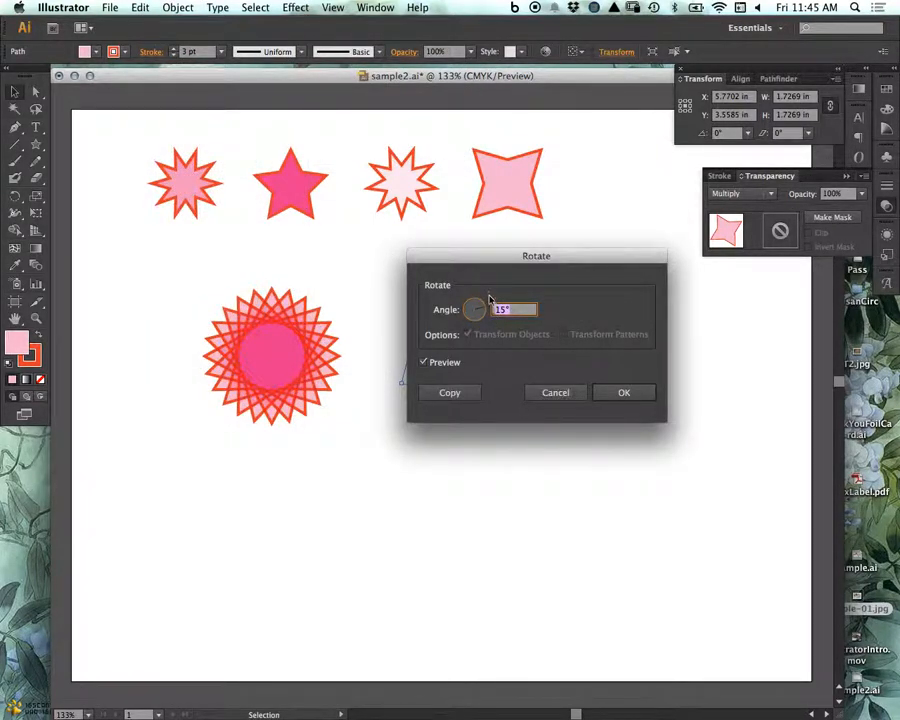
text(5)
click(462, 396)
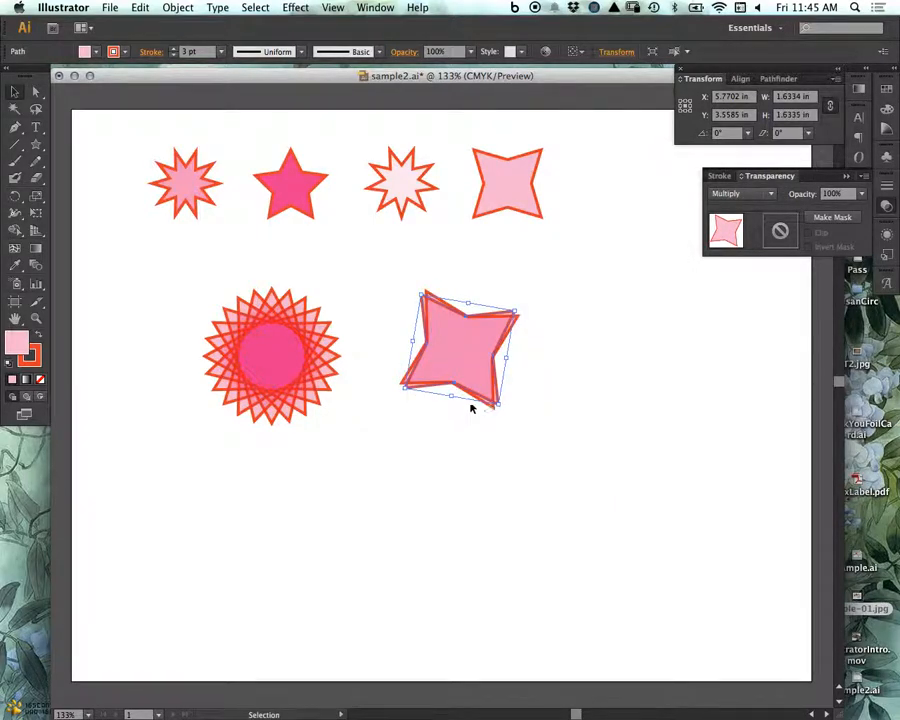
- Repeat the 5° rotated copy around the same center until the stars form a dense, complete starburst
key(super+d)
key(super+d)
key(super+d)
key(super+d)
key(super+d)
key(super+d)
key(super+d)
key(super+d)
key(super+d)
key(super+d)
key(super+d)
key(super+d)
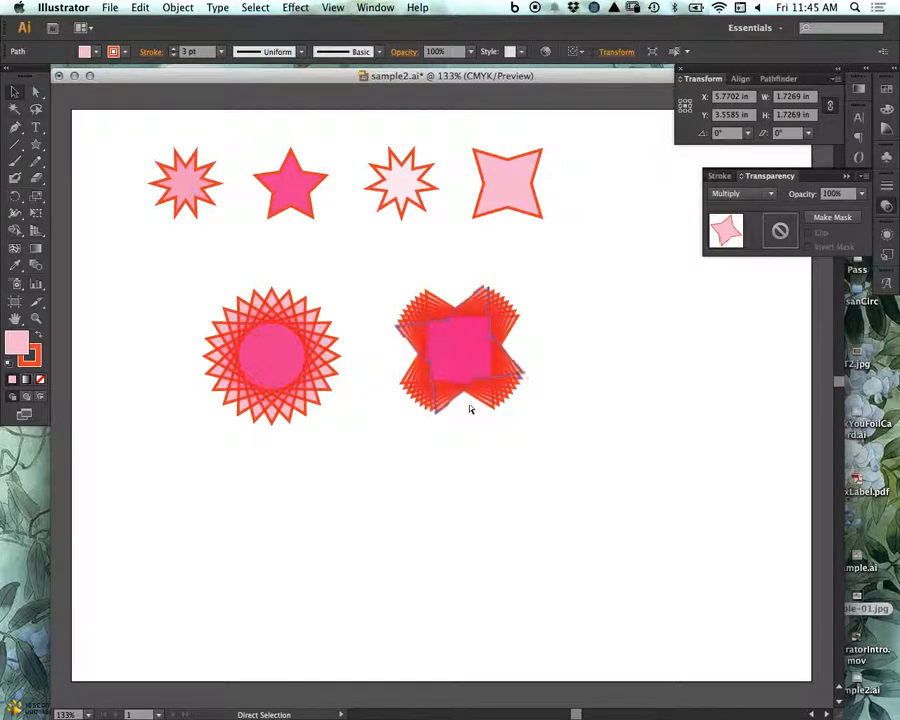
key(super+d)
key(super+d)
key(super+d)
key(super+d)
key(super+d)
key(super+d)
key(super+d)
key(super+d)
key(super+d)
key(super+d)
key(super+d)
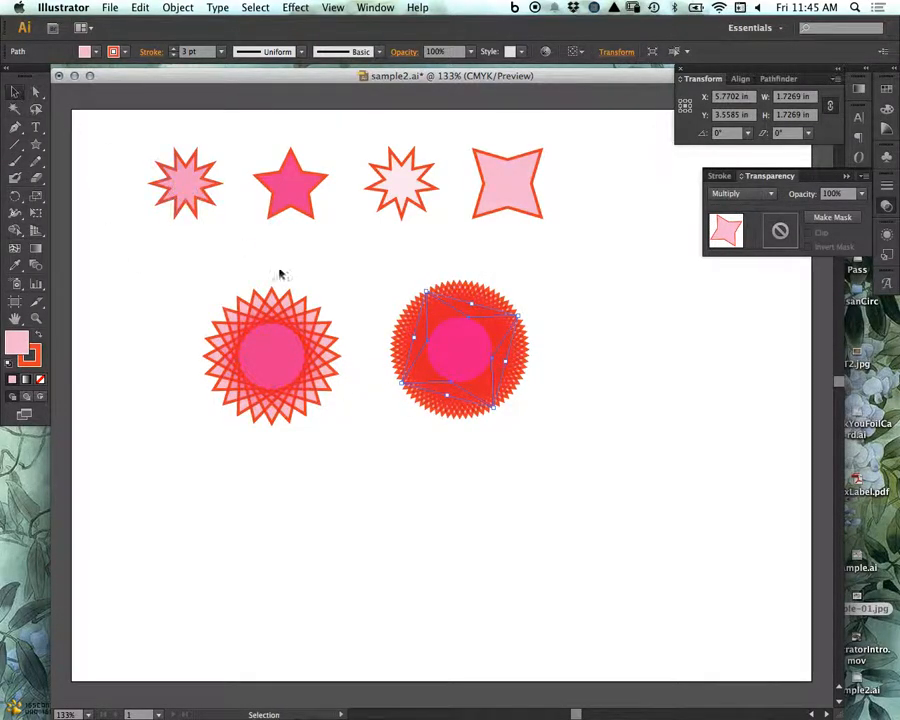
- Select the whole dense starburst and move it level with the first starburst
click(568, 466)
drag(546, 446, 432, 285)
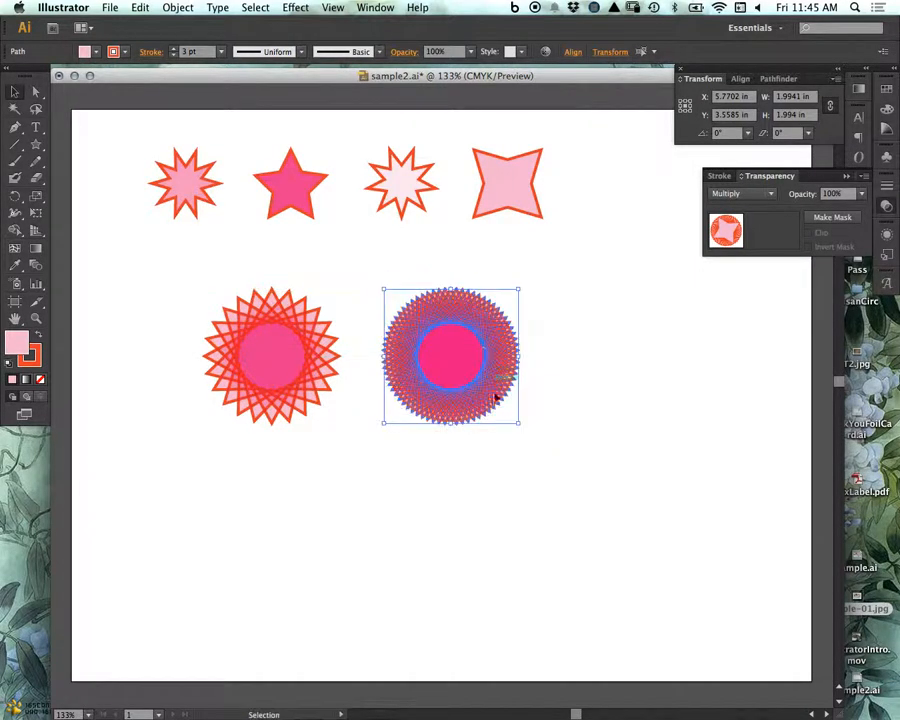
click(519, 499)
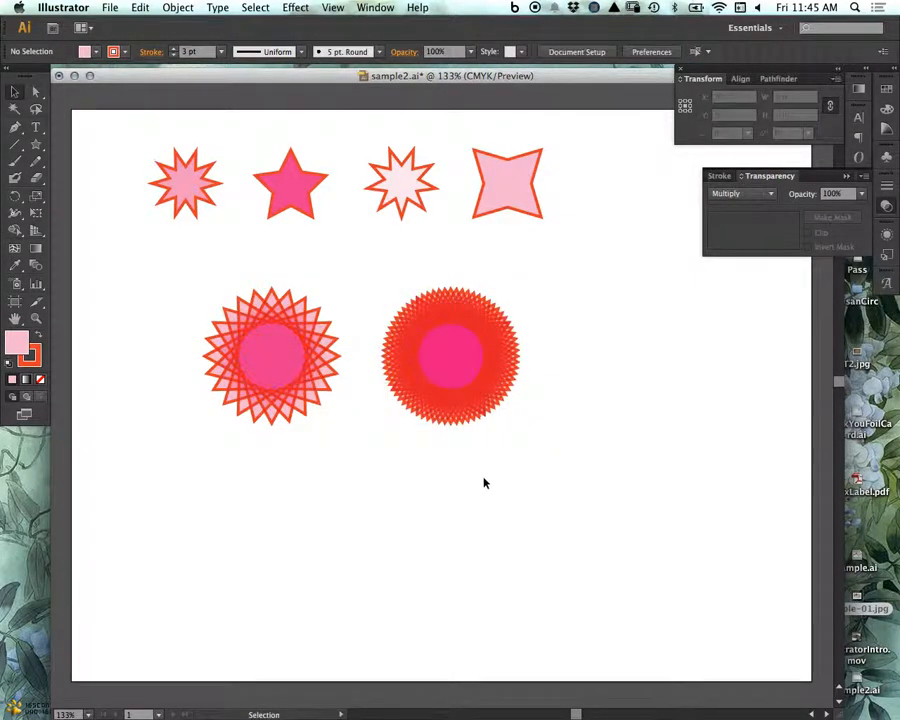
- Minimize the document window, switch to Finder and open Demo.ai from the Week 3 folder of RapidVis in AI Classes
click(74, 77)
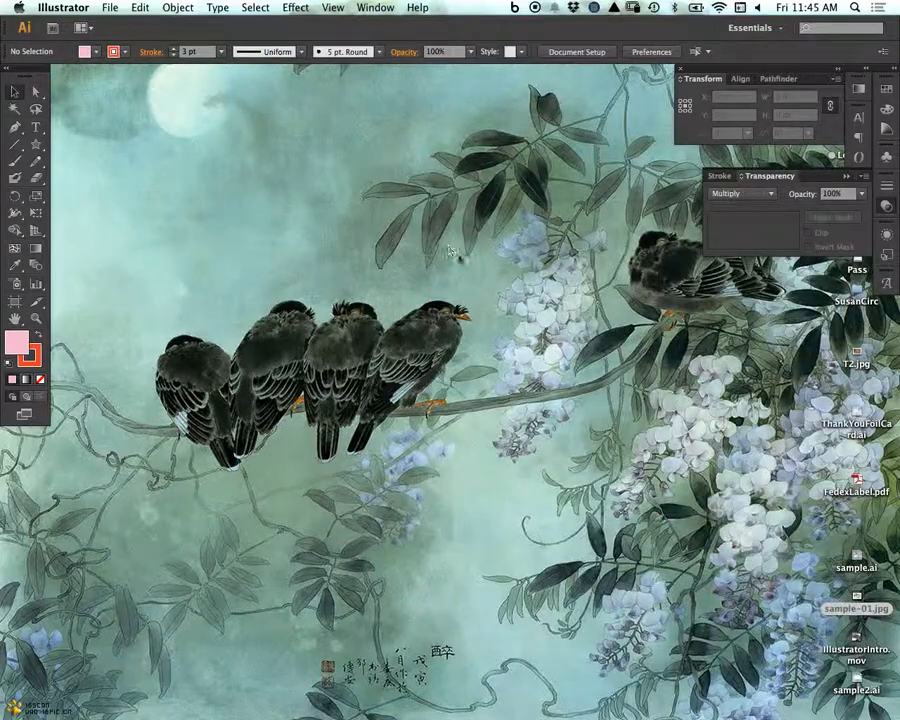
double_click(857, 68)
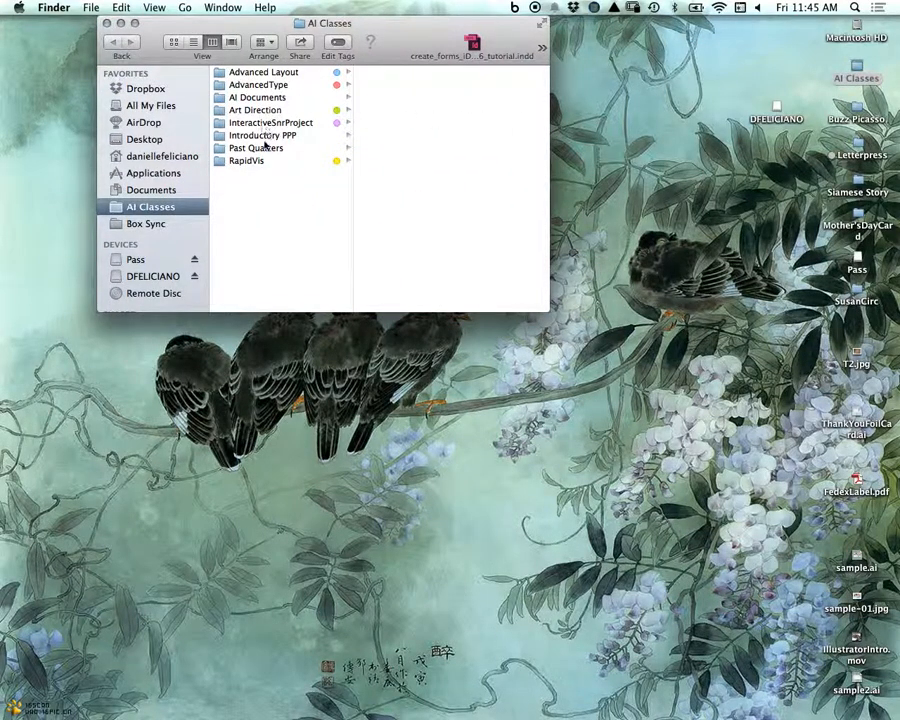
click(250, 160)
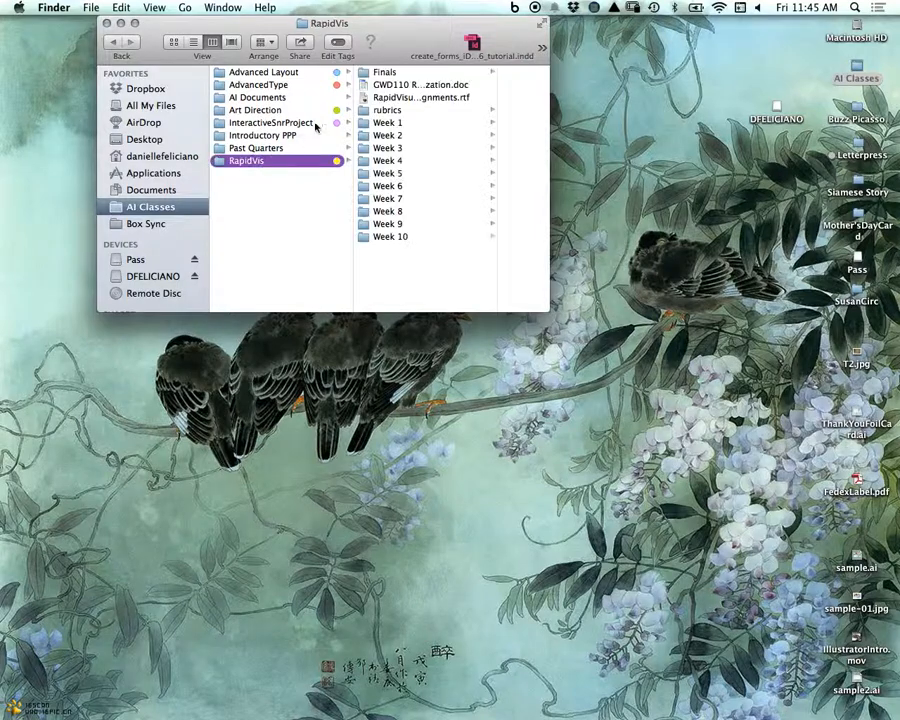
click(399, 136)
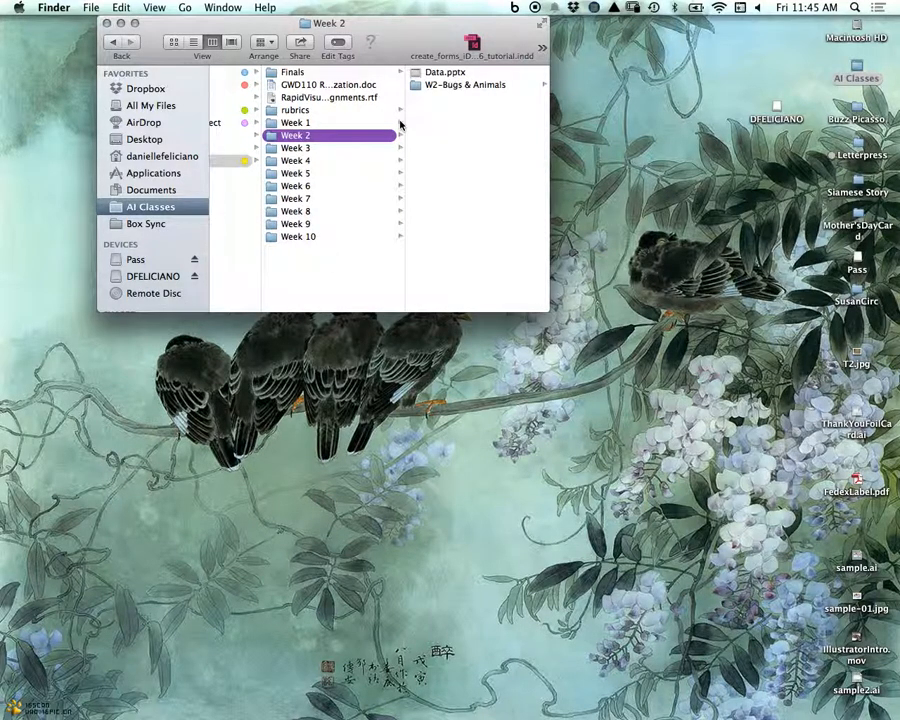
key(Down)
key(Right)
key(Down)
key(Down)
key(Down)
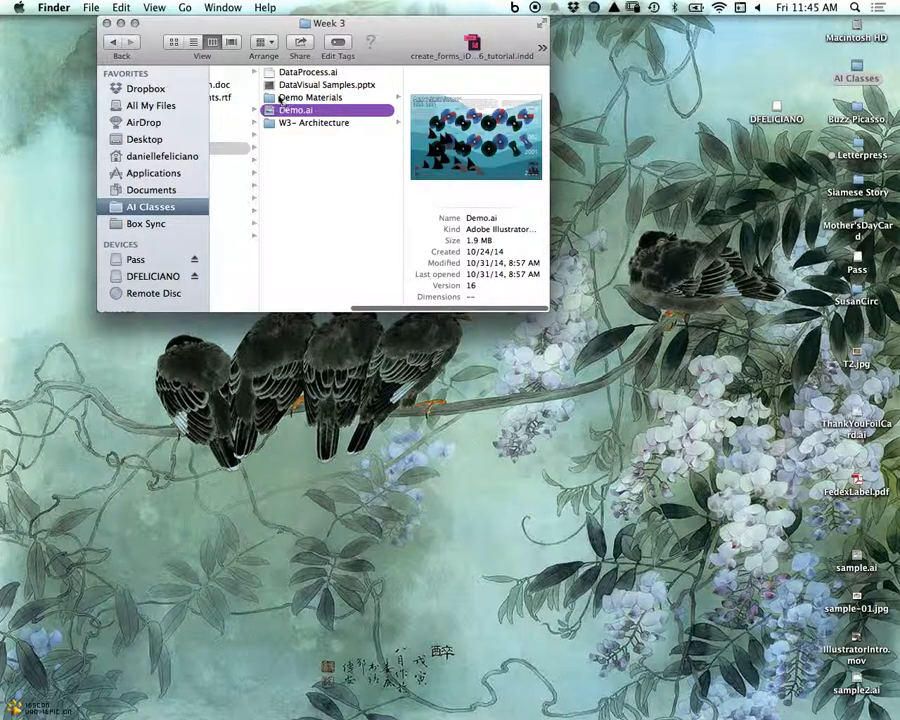
mouse_move(338, 716)
click(287, 698)
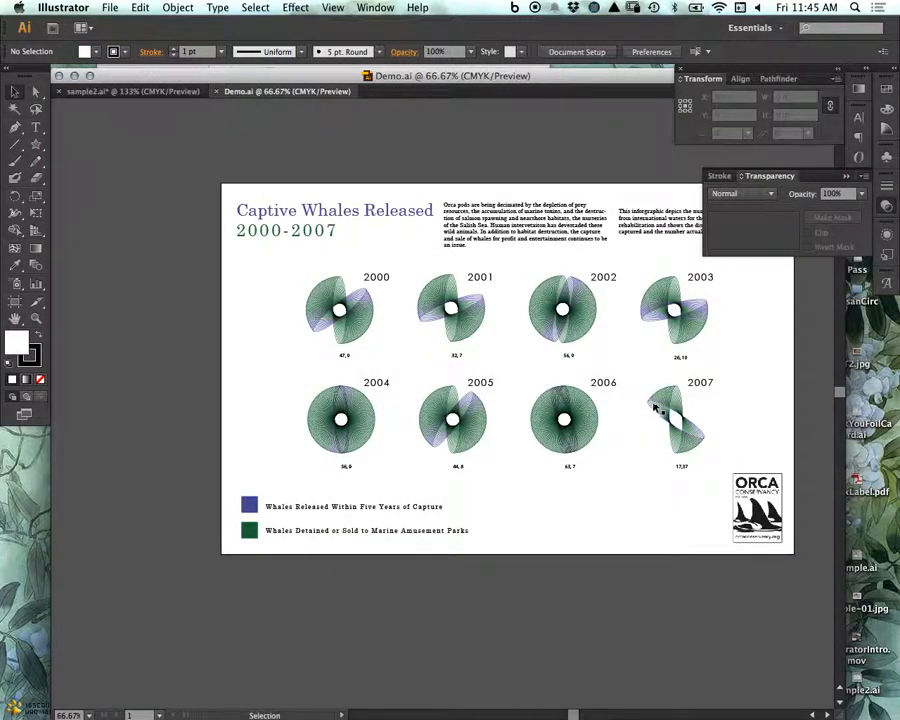
- Examine the rotated-ellipse charts for 2000 to 2007 in the Captive Whales Released infographic up close
key(super+plus)
key(super+plus)
key(super+plus)
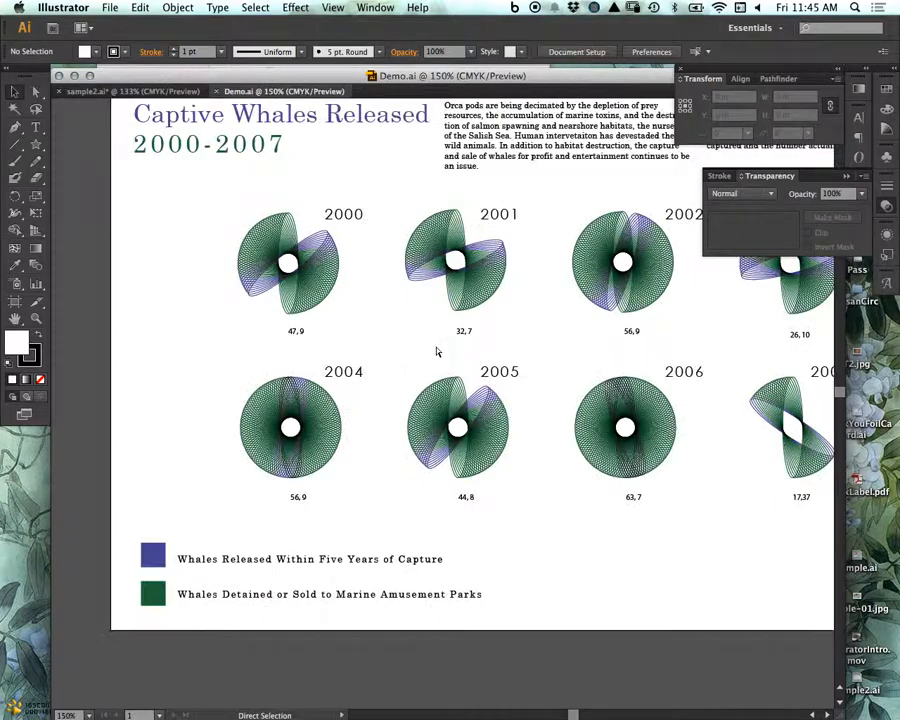
key(space)
drag(477, 374, 616, 576)
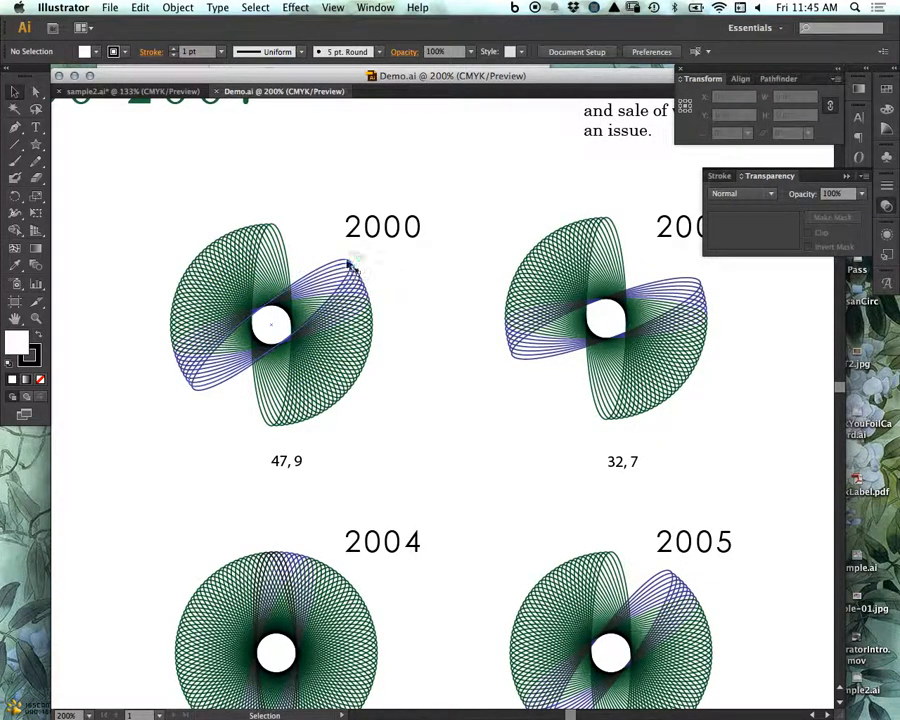
scroll(434, 468, down, 5)
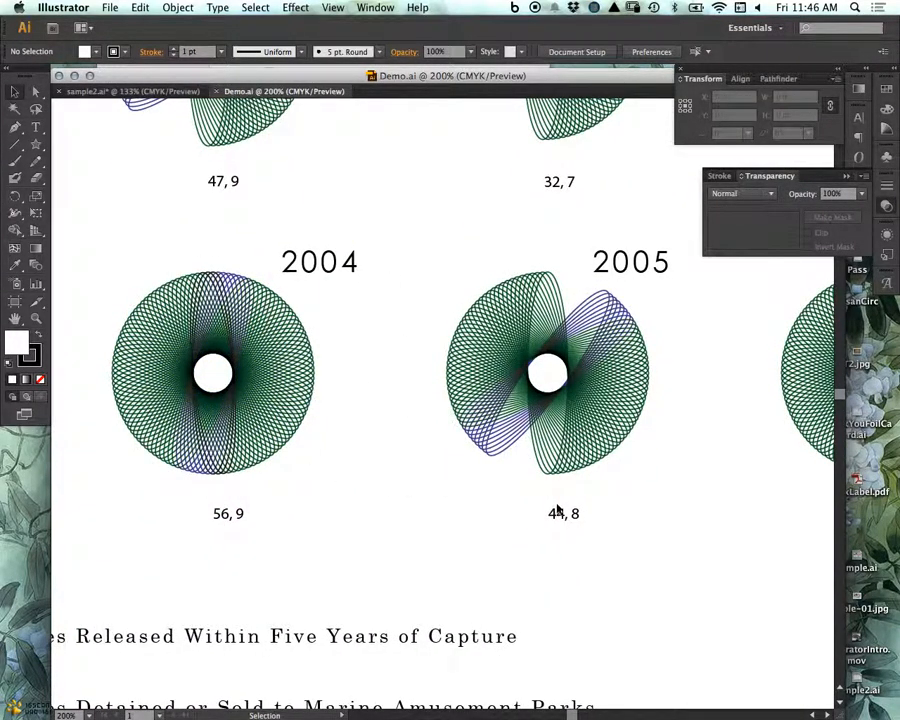
drag(714, 437, 400, 440)
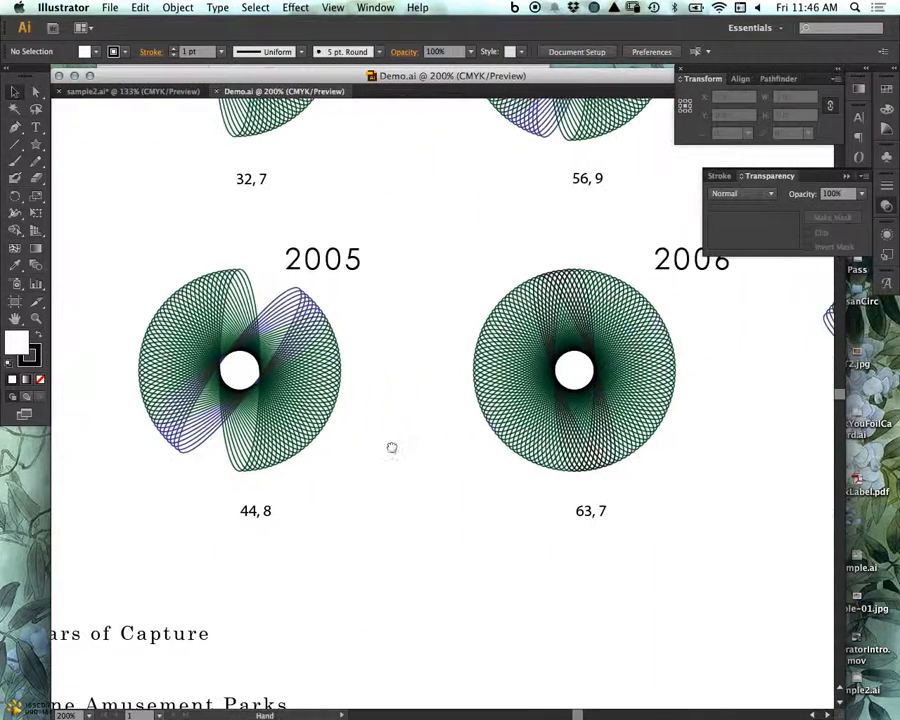
drag(498, 514, 300, 566)
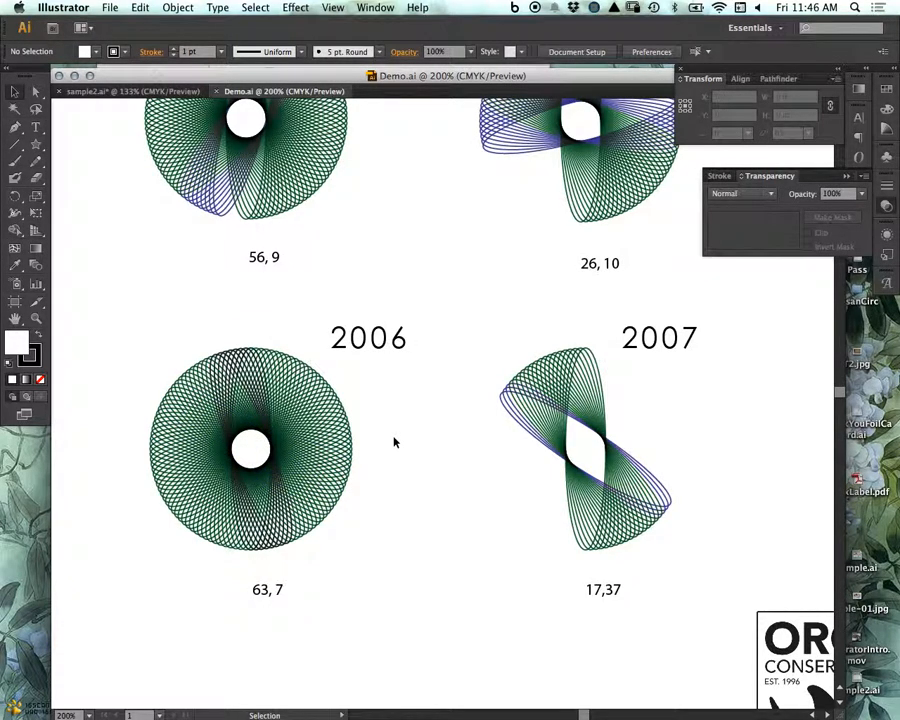
key(super+minus)
key(super+minus)
key(super+minus)
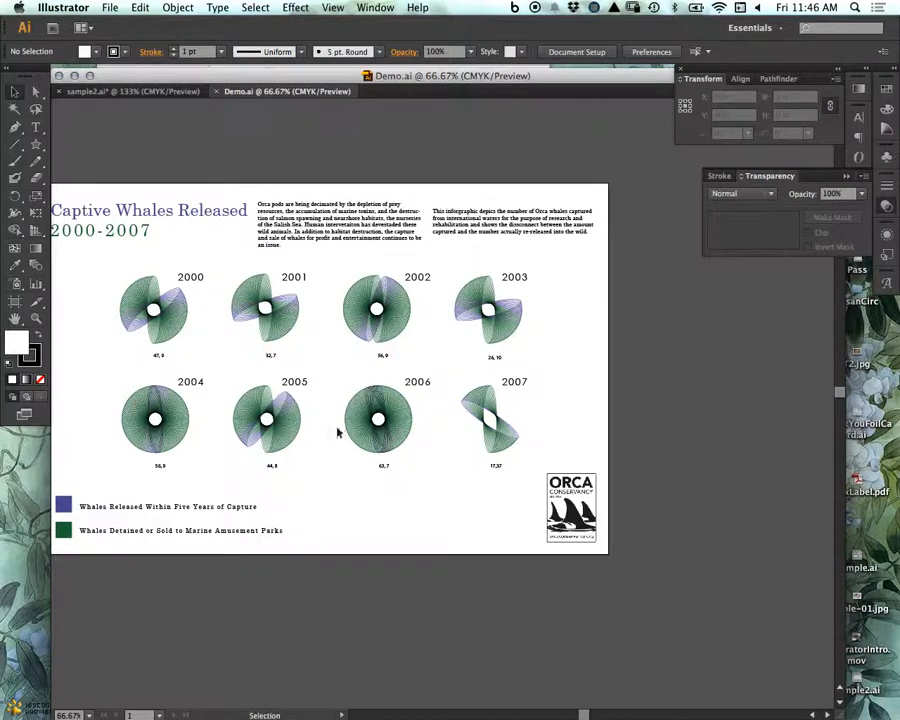
- Return to sample2.ai and look up the Transform Again command with the four-pointed star in the row selected
click(135, 91)
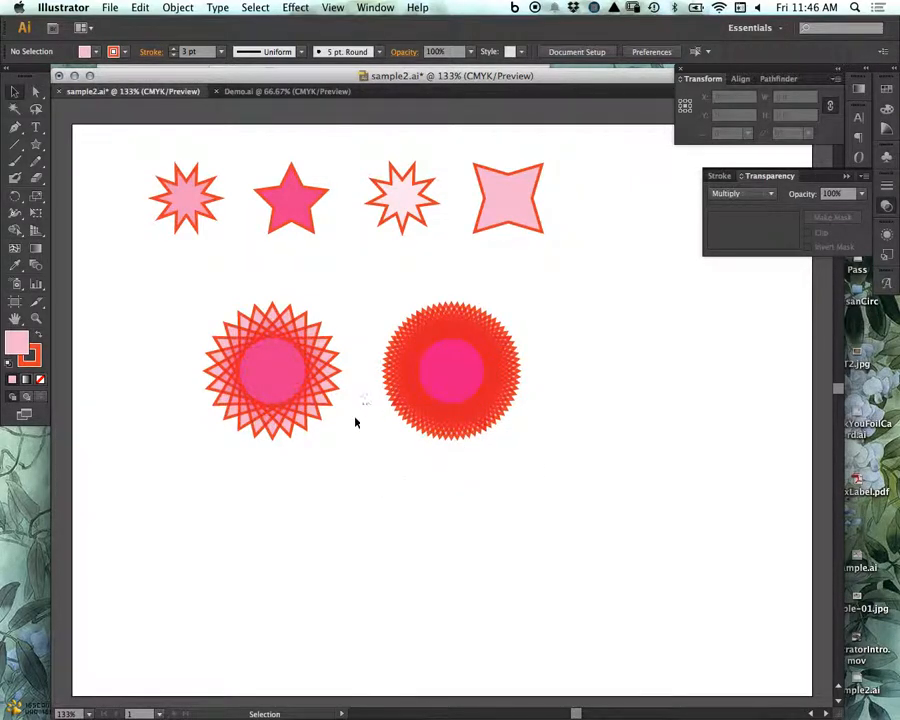
click(177, 7)
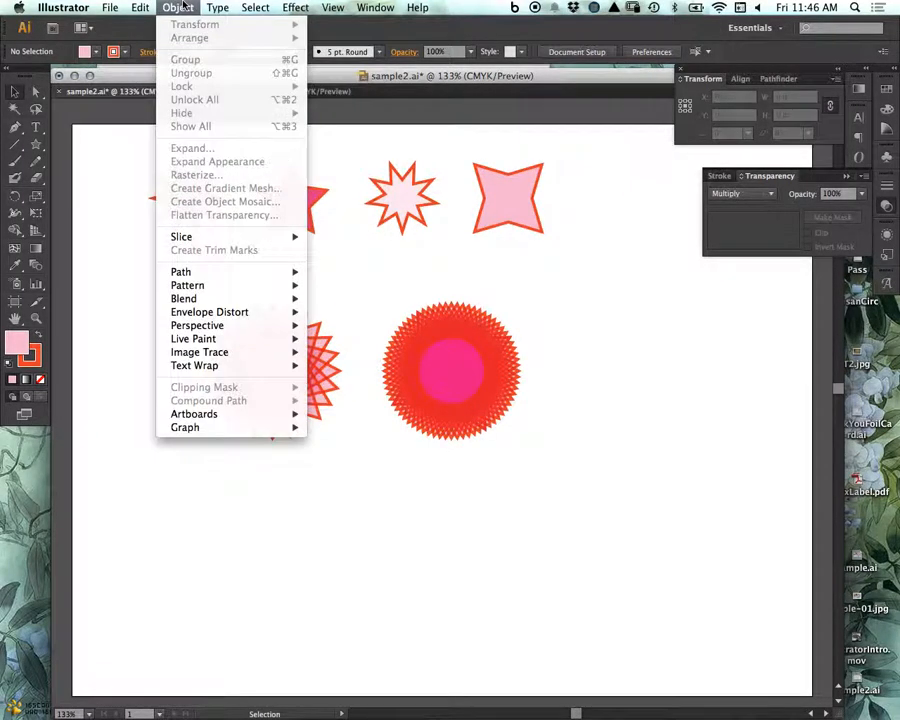
click(354, 465)
click(516, 188)
click(177, 7)
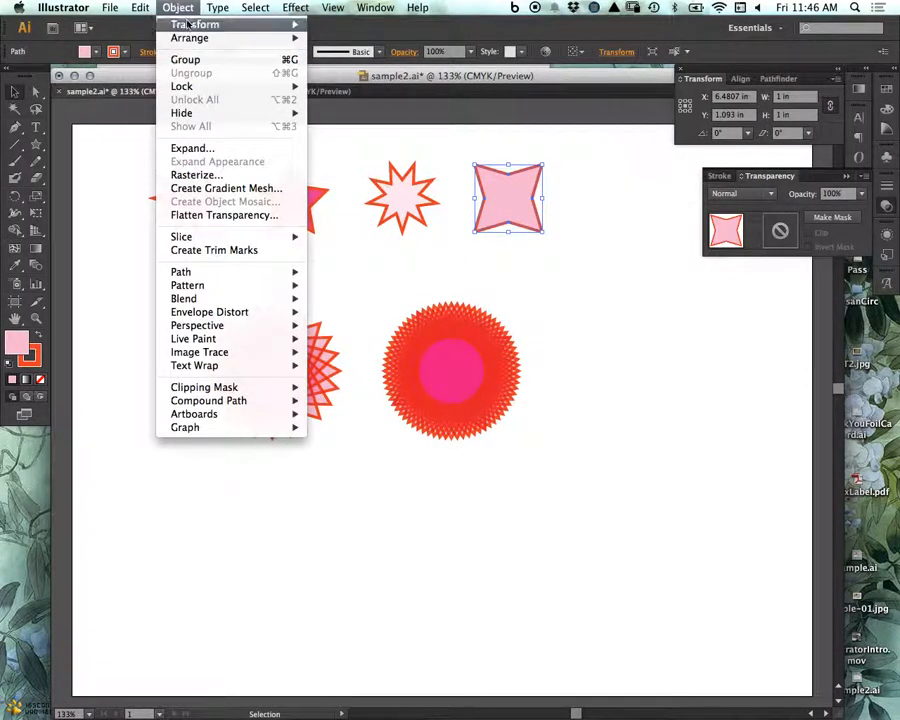
mouse_move(200, 24)
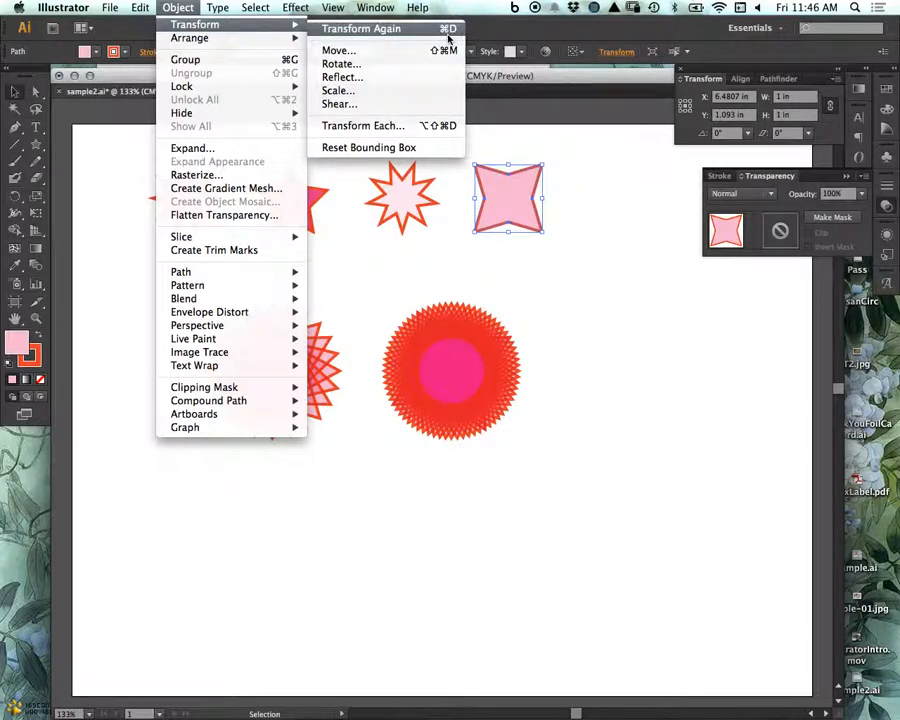
click(615, 365)
- Select both starbursts and move them together up and to the left, closer beneath the row of stars
drag(580, 316, 220, 451)
drag(298, 378, 230, 344)
click(400, 474)
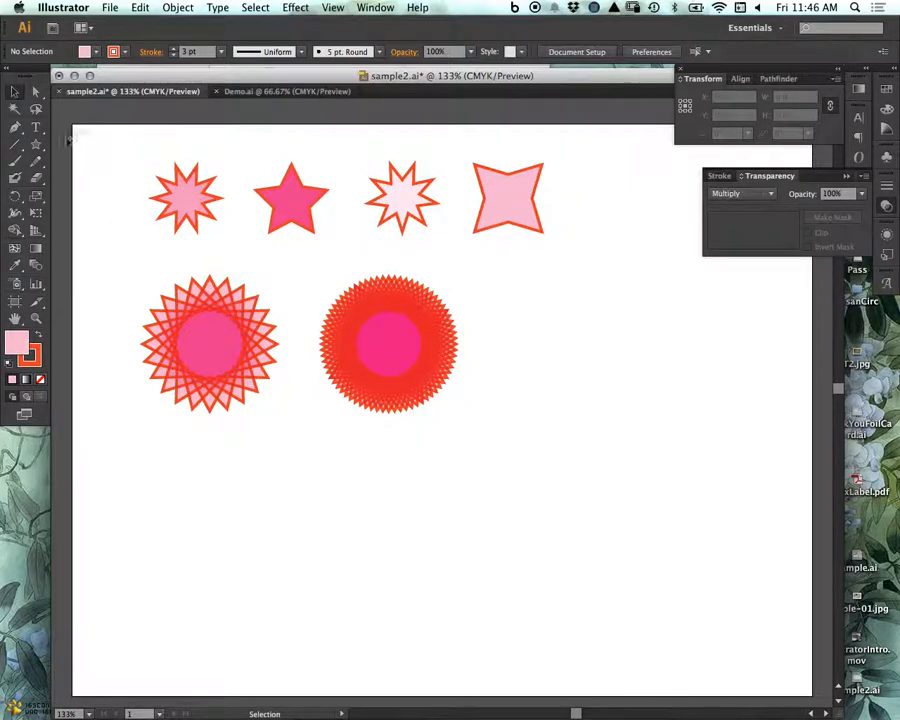
- Draw a circle about 0.33 in wide with the Ellipse tool in the empty area below the first starburst
click(36, 144)
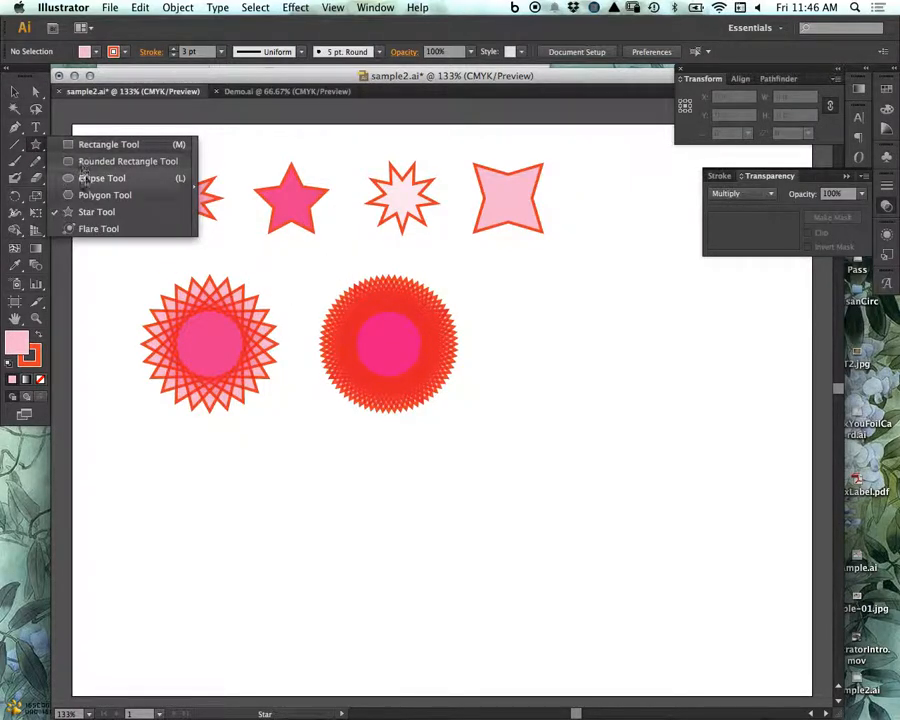
click(88, 178)
key(v)
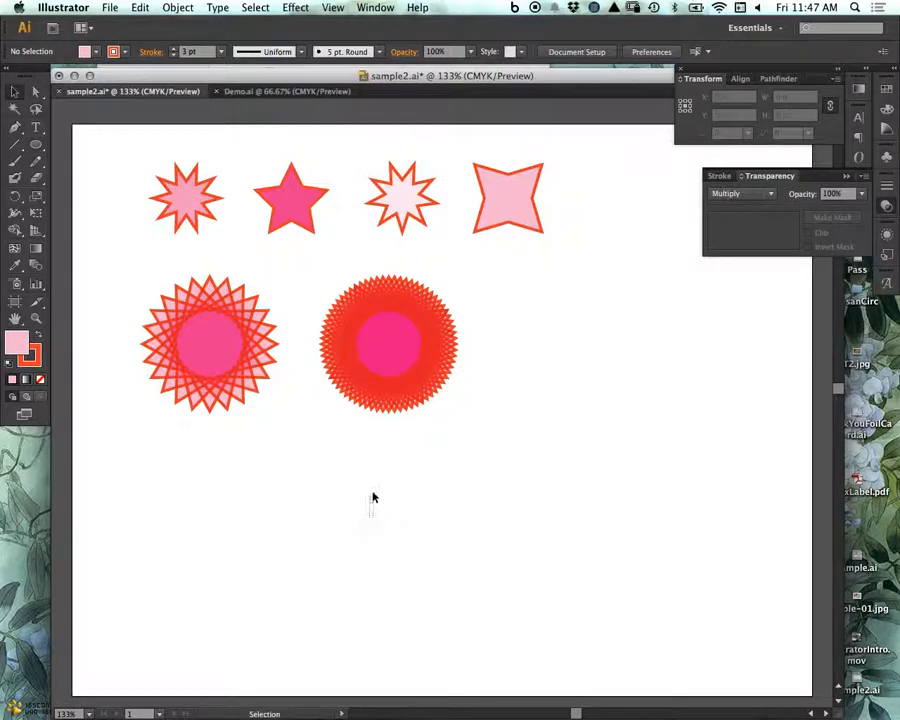
click(376, 410)
drag(413, 507, 412, 418)
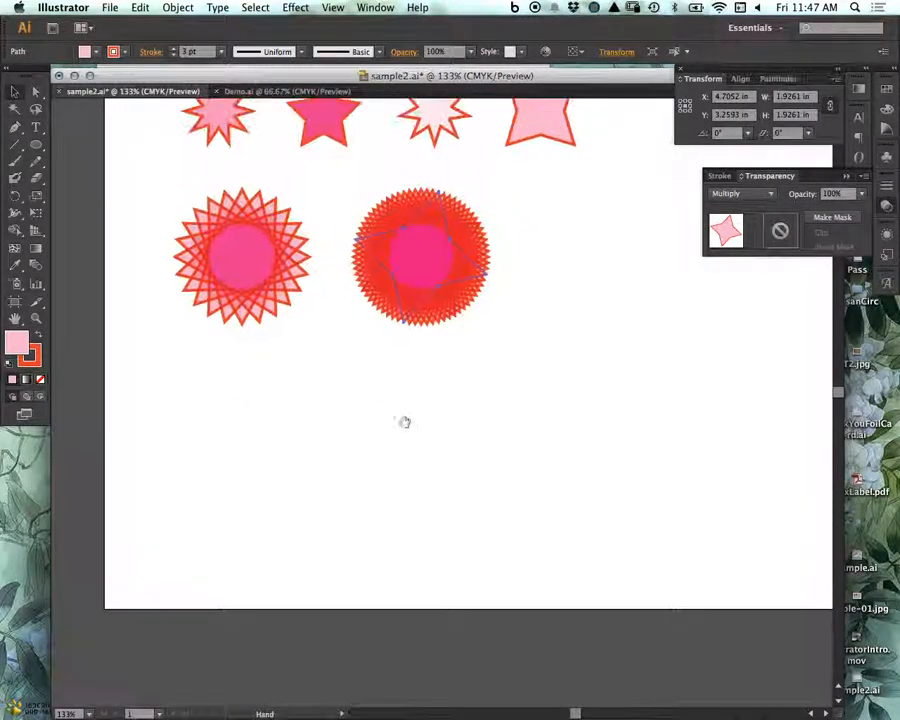
key(l)
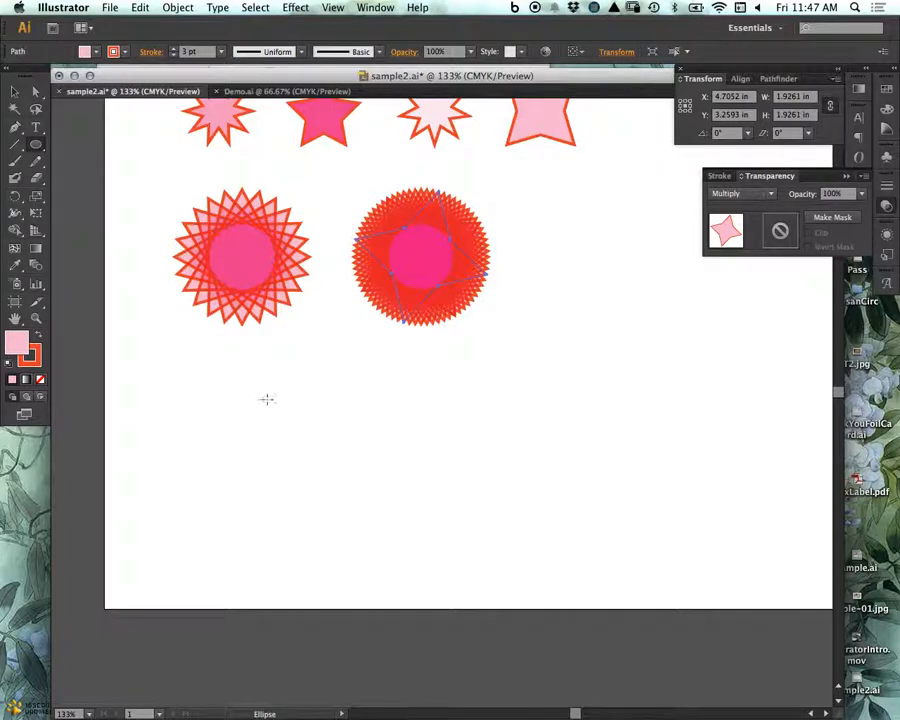
drag(235, 400, 256, 421)
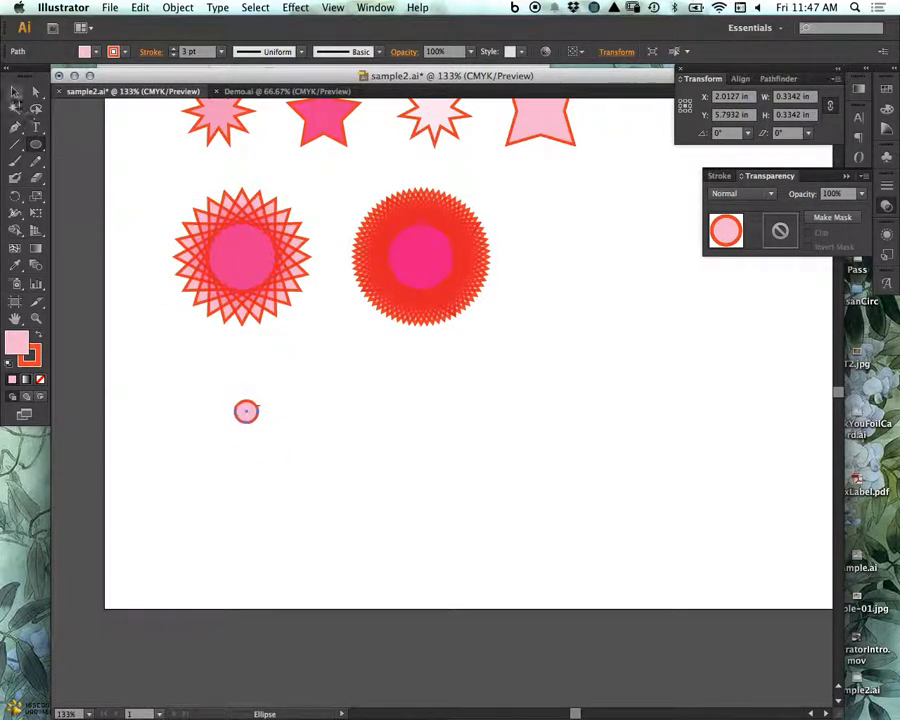
- Duplicate the small circle many times, overlapping copies in a dense cluster with a few scattered around it
key(v)
drag(252, 412, 273, 446)
drag(273, 421, 293, 423)
drag(293, 423, 233, 446)
click(362, 506)
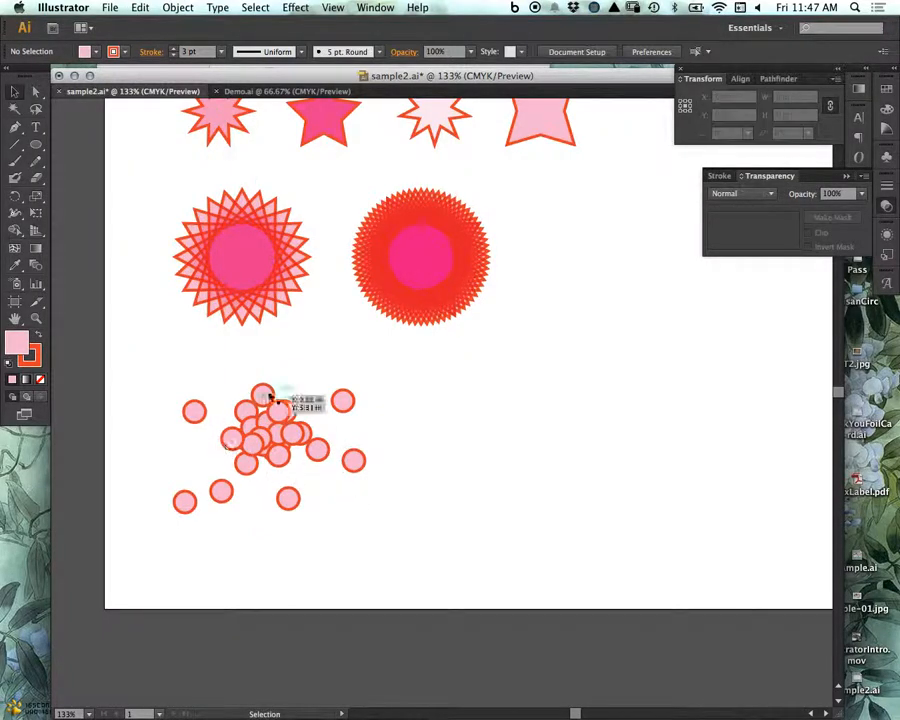
- Set the opacity of all the small circles to 50%
drag(385, 375, 180, 528)
click(860, 195)
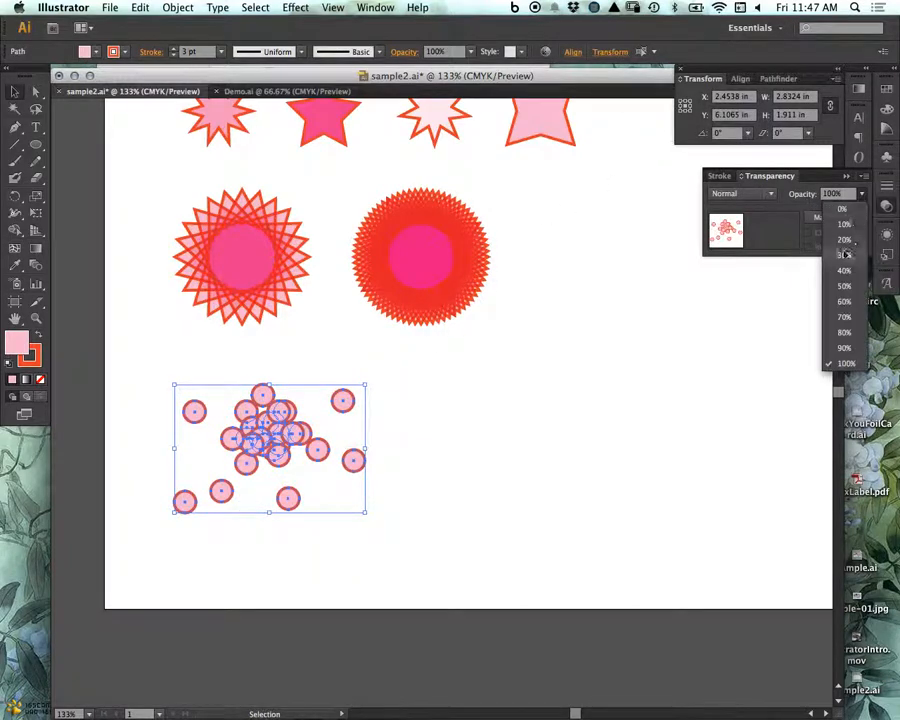
click(843, 290)
click(486, 402)
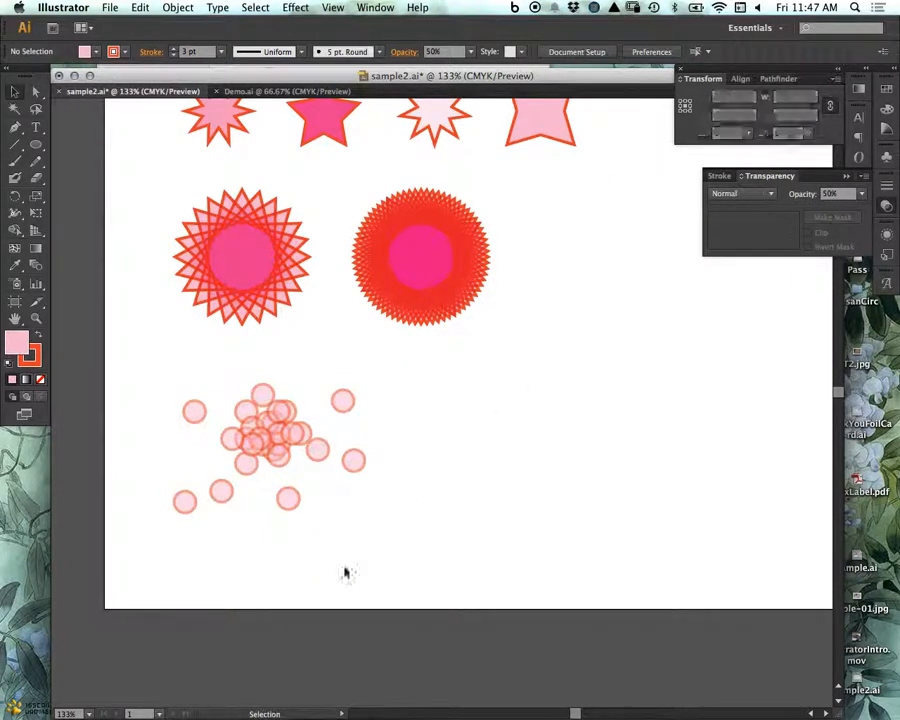
- Set all the small circles to 100% opacity and change their blending mode to Multiply
drag(374, 383, 145, 552)
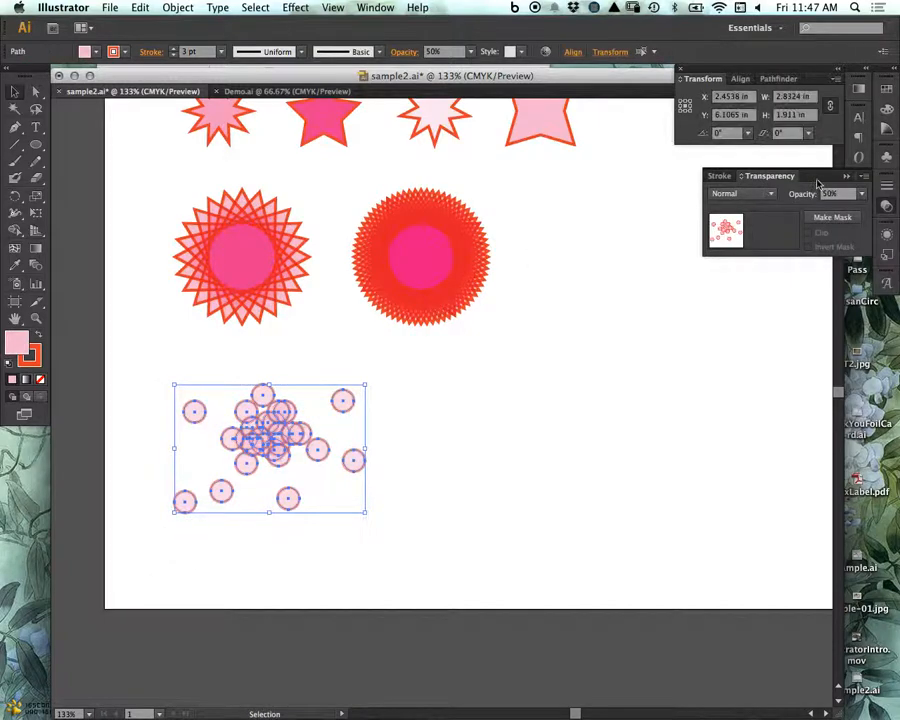
click(860, 194)
click(846, 363)
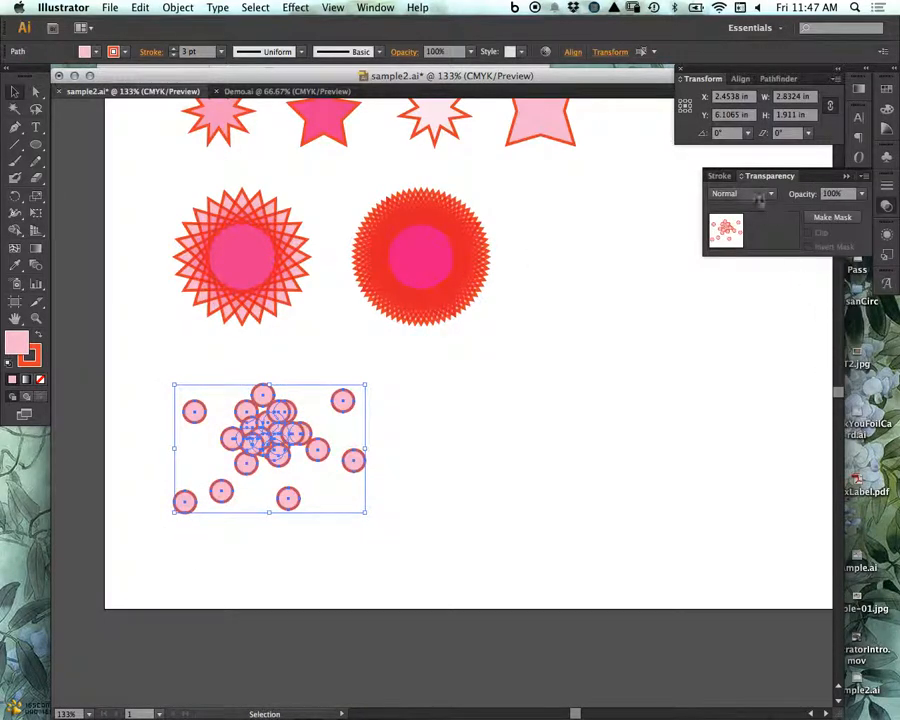
click(742, 194)
click(745, 246)
click(264, 512)
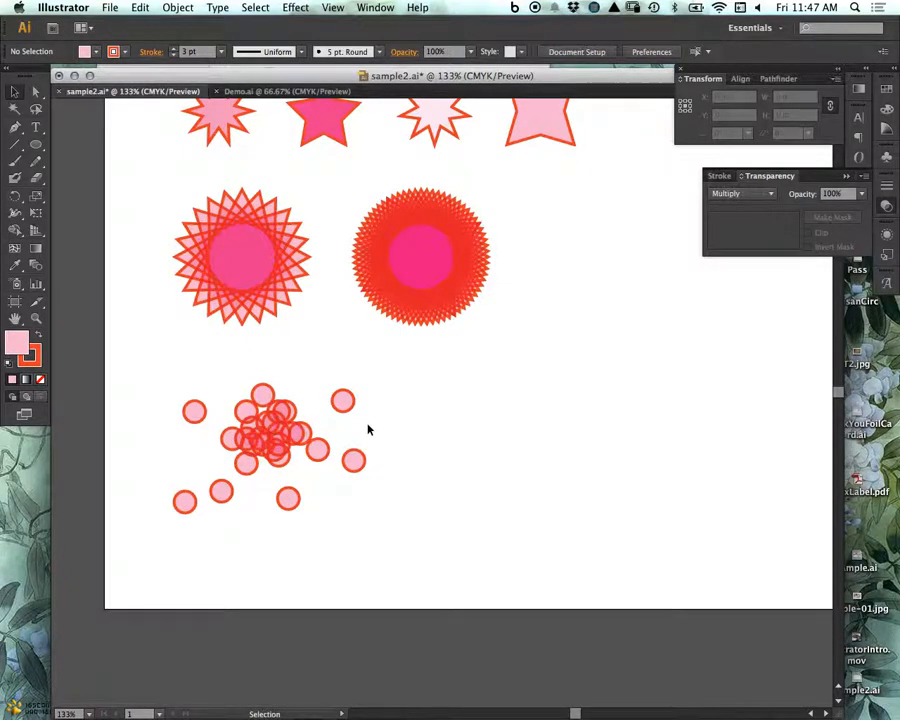
- Remove the stroke from all the small circles in the cluster, keeping their pink fill
drag(411, 396, 190, 510)
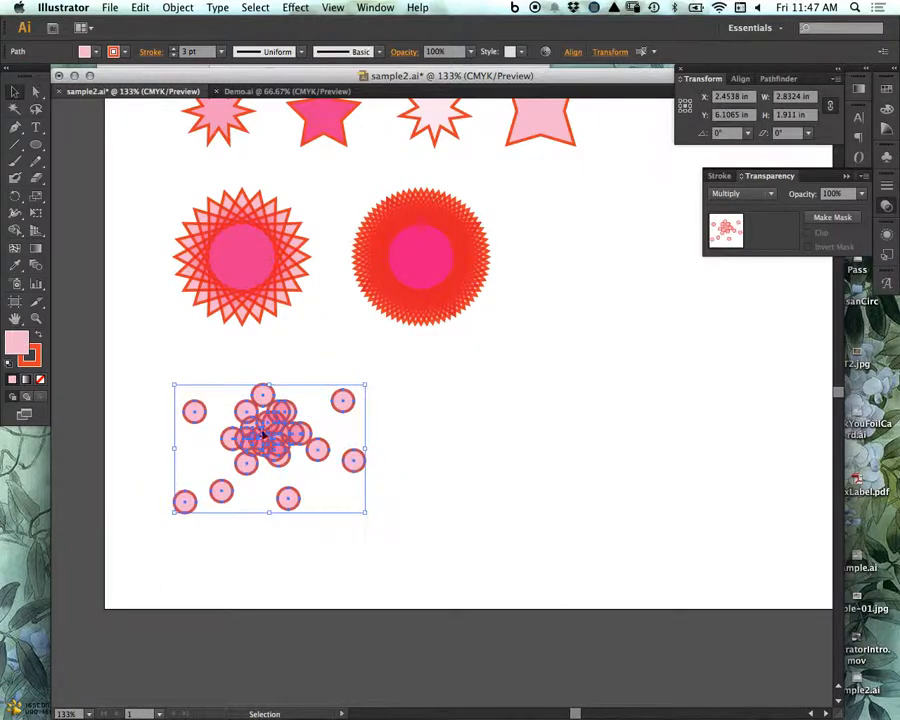
click(40, 380)
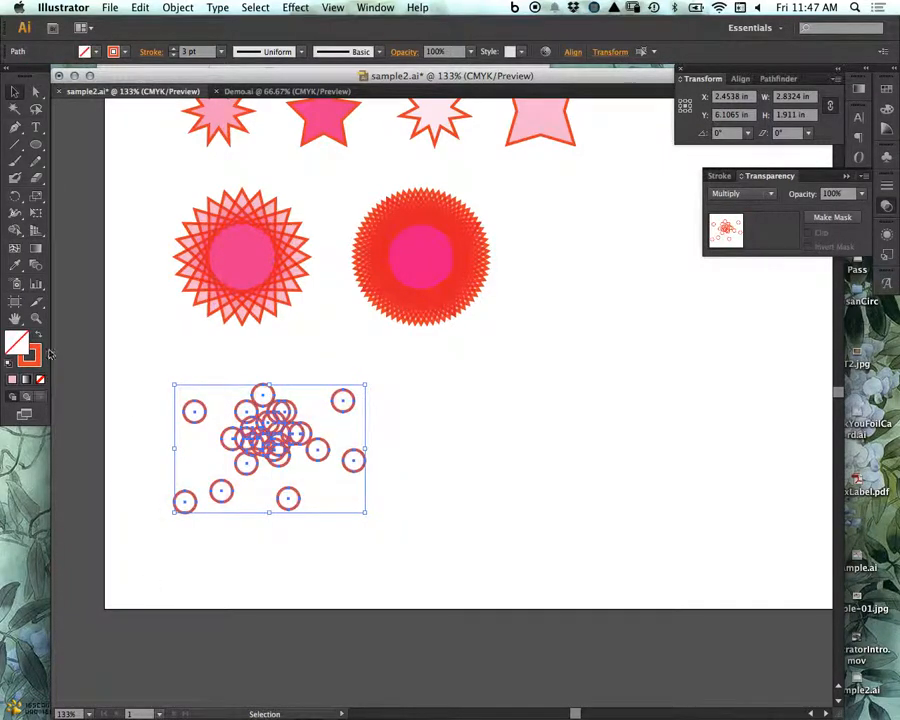
key(super+z)
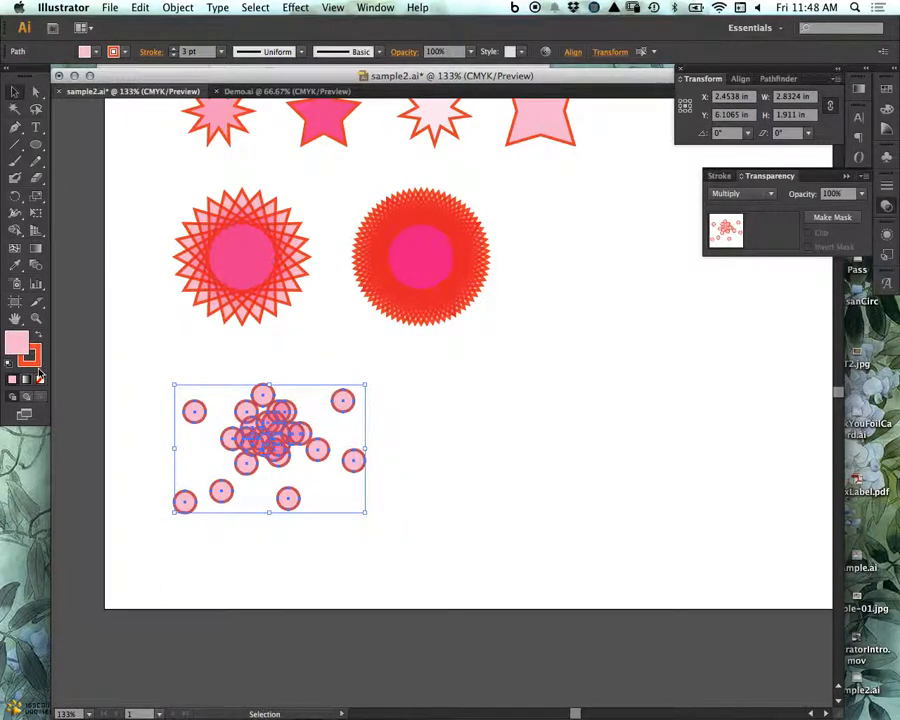
click(34, 360)
click(40, 380)
click(489, 556)
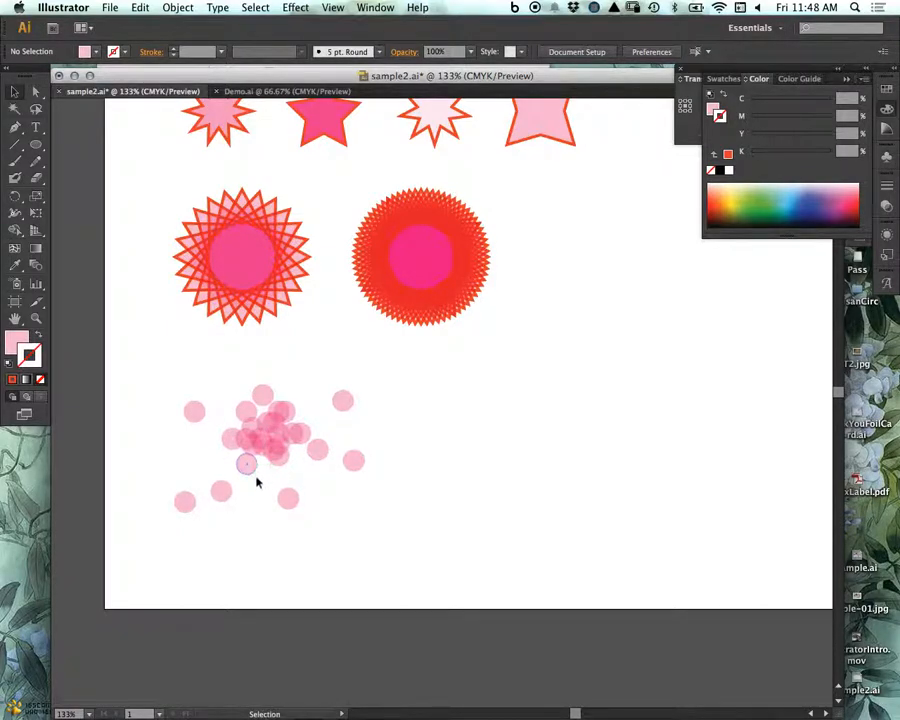
drag(390, 430, 165, 515)
click(412, 376)
- Draw a pink circle about 0.89 in wide with the Ellipse tool in the empty area beside the small-circle cluster
key(super+minus)
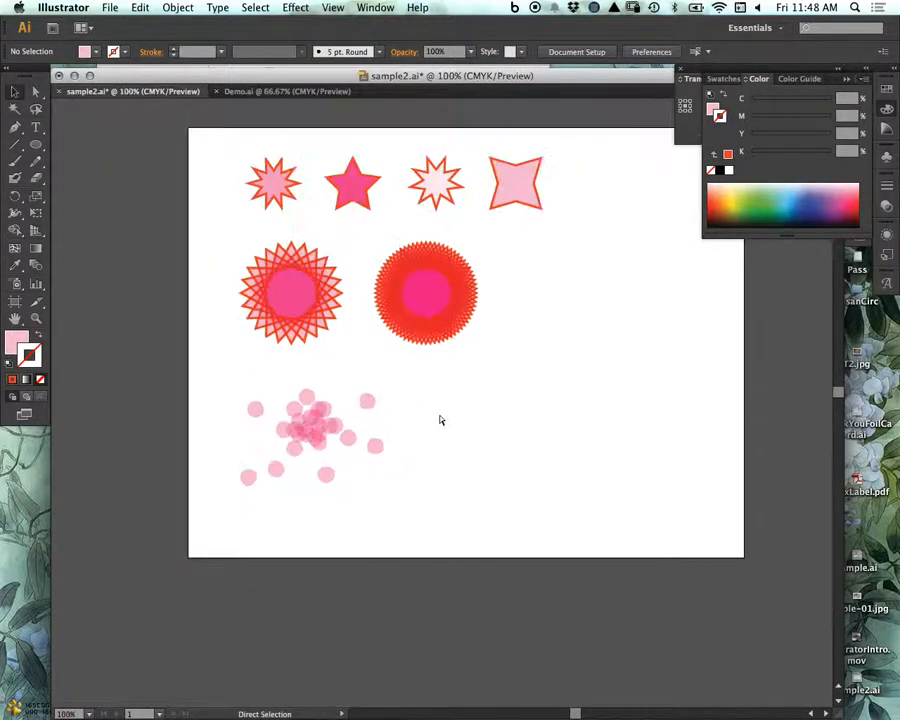
drag(638, 313, 554, 378)
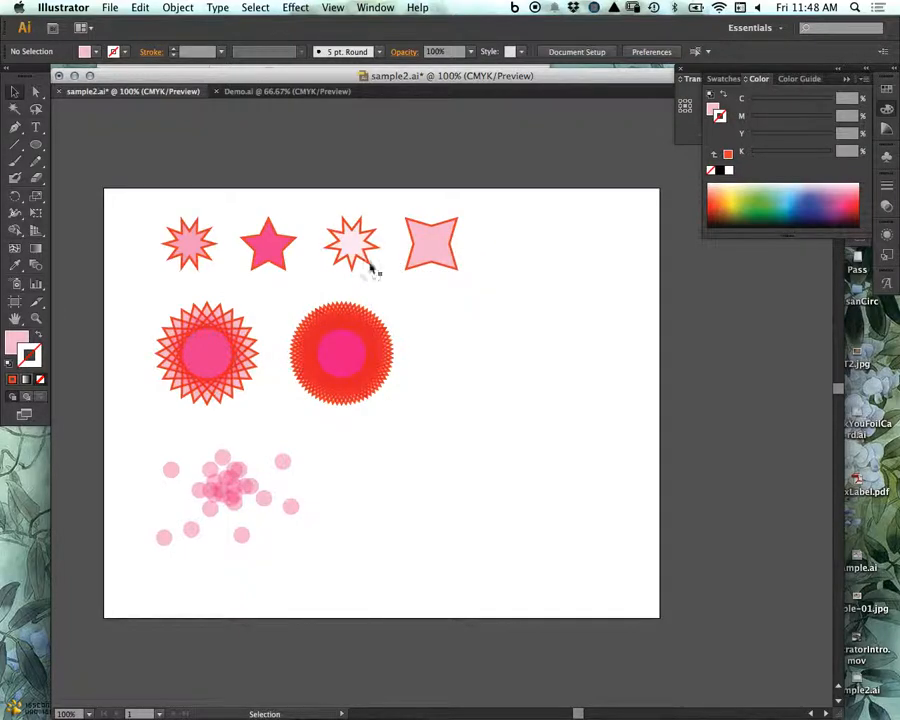
click(36, 144)
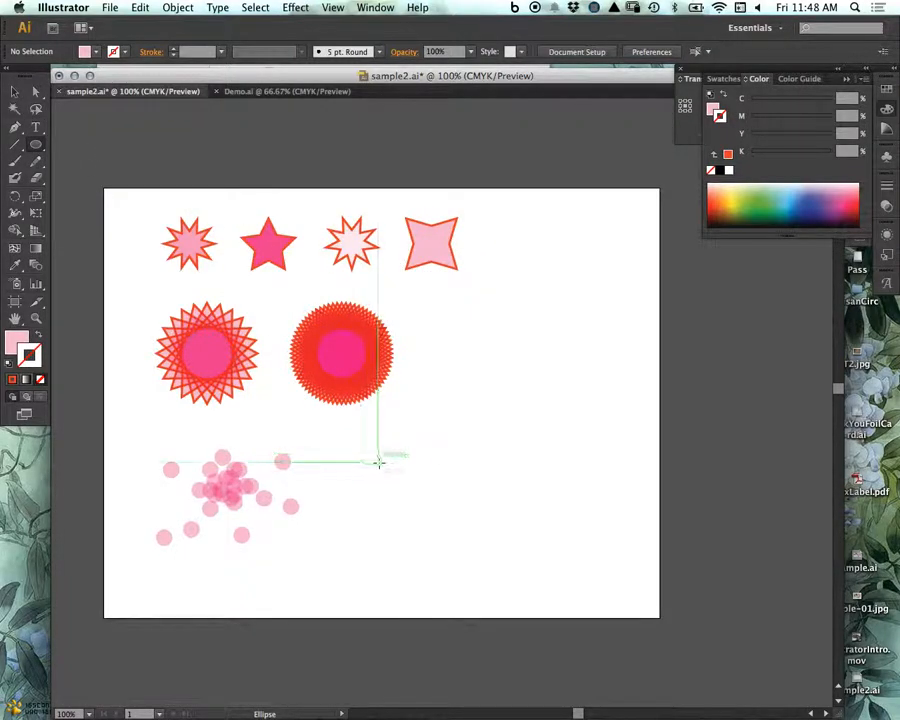
drag(378, 465, 423, 511)
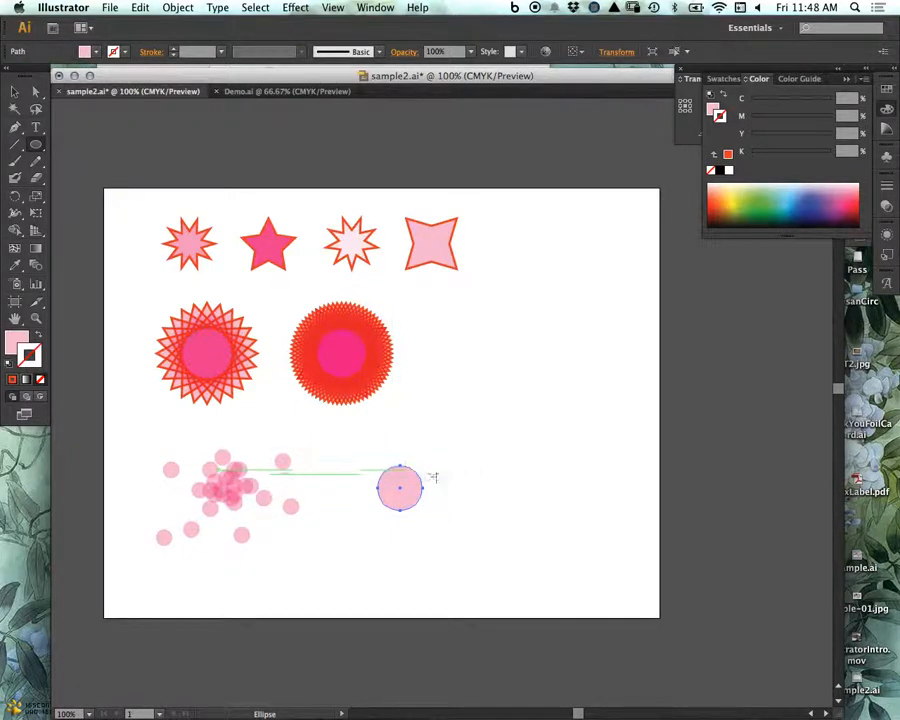
- Duplicate the new circle three times to form a horizontal row of four equal circles
click(14, 91)
drag(412, 498, 590, 503)
click(520, 504)
click(504, 572)
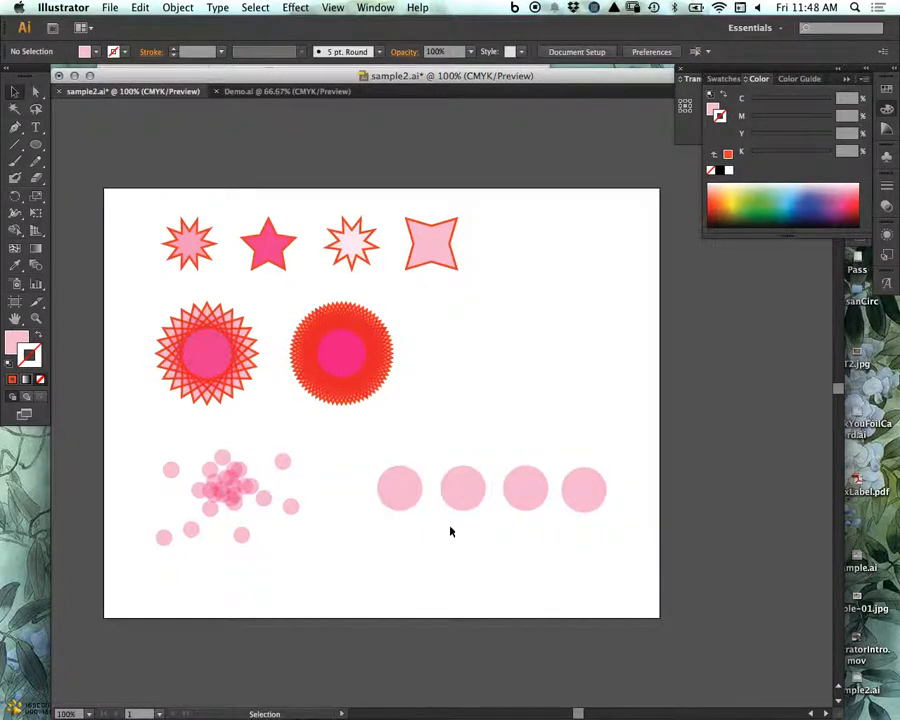
- Scale the second circle in the row uniformly with a value of -70% and move it slightly closer to the first
click(460, 490)
click(695, 78)
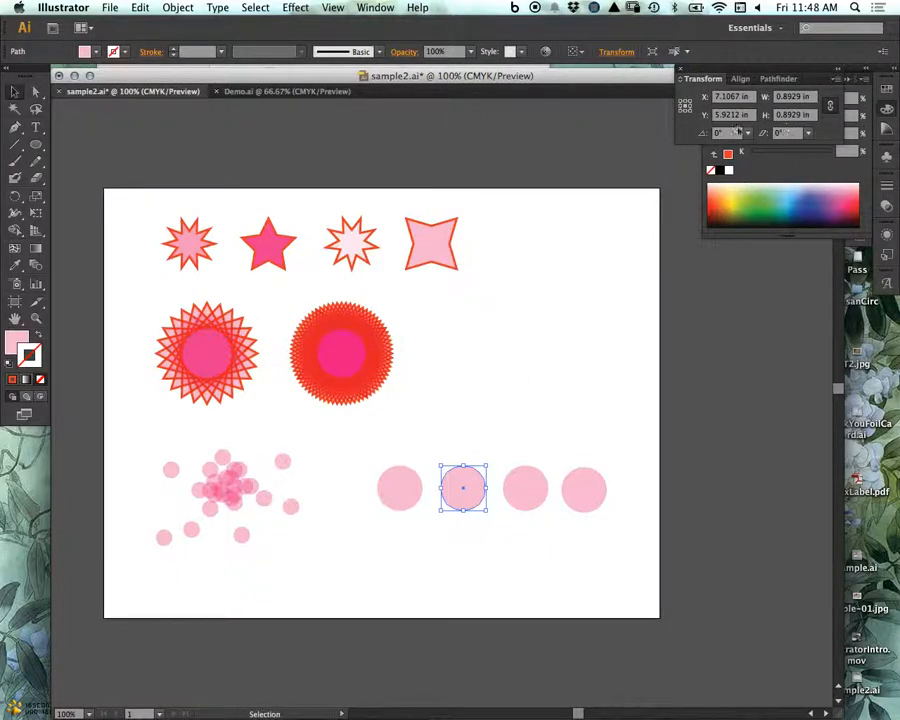
click(182, 7)
mouse_move(198, 24)
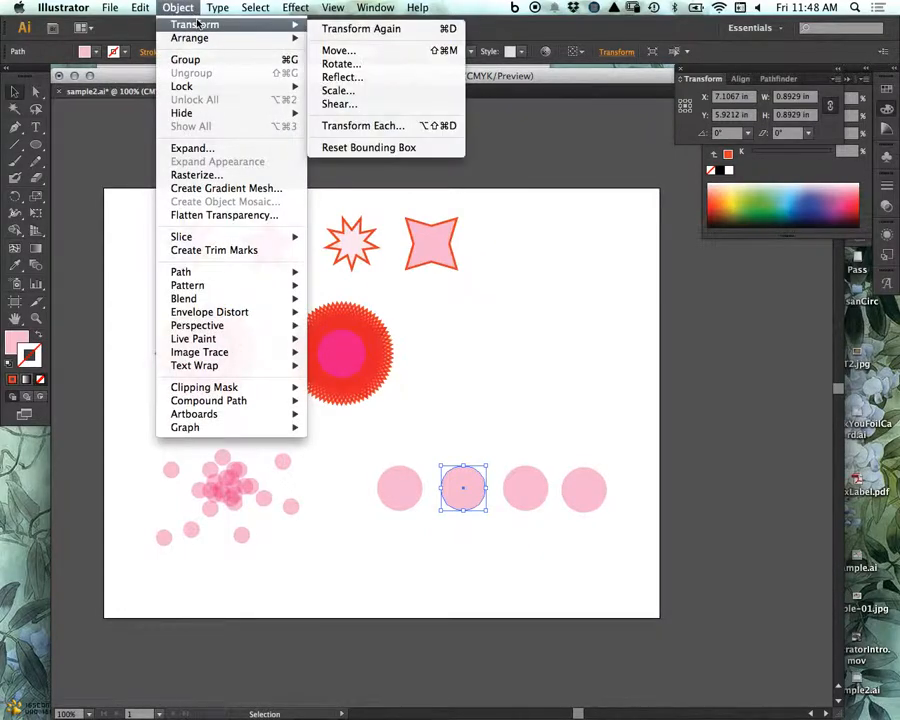
click(338, 91)
drag(406, 208, 522, 137)
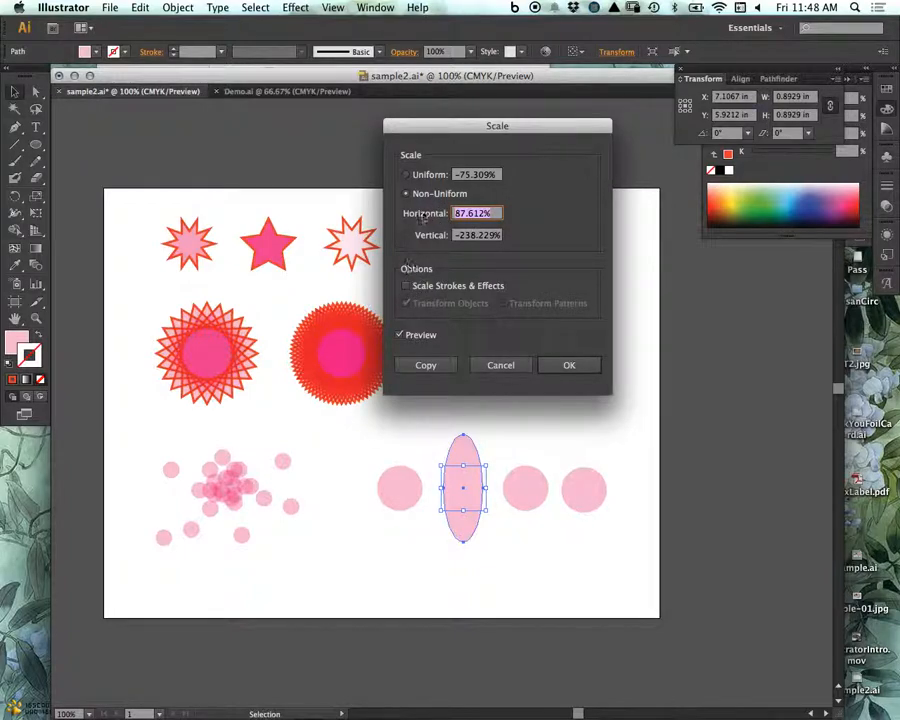
click(408, 177)
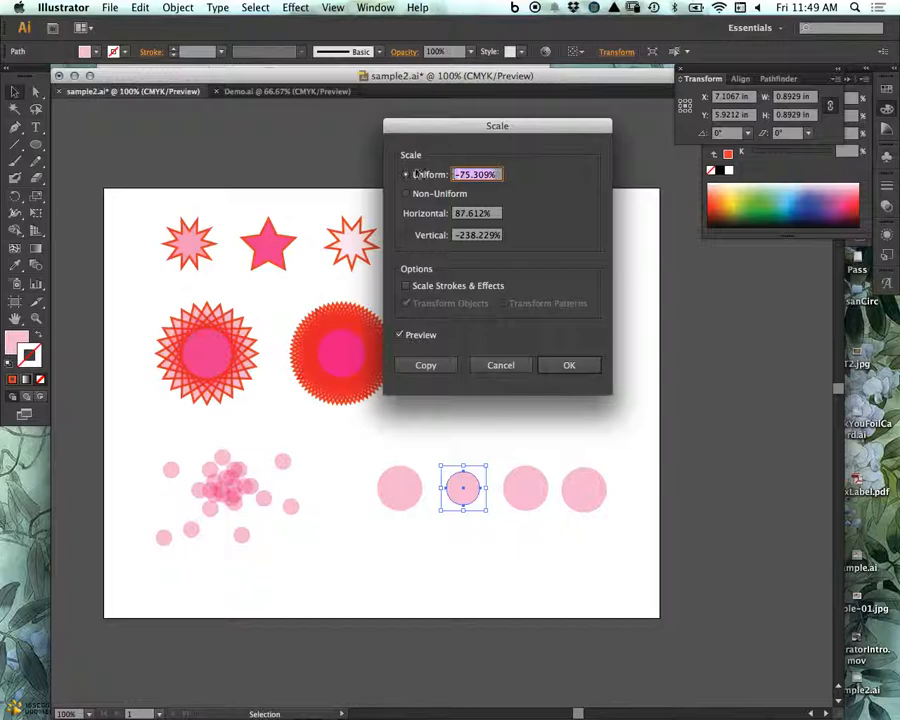
text(70)
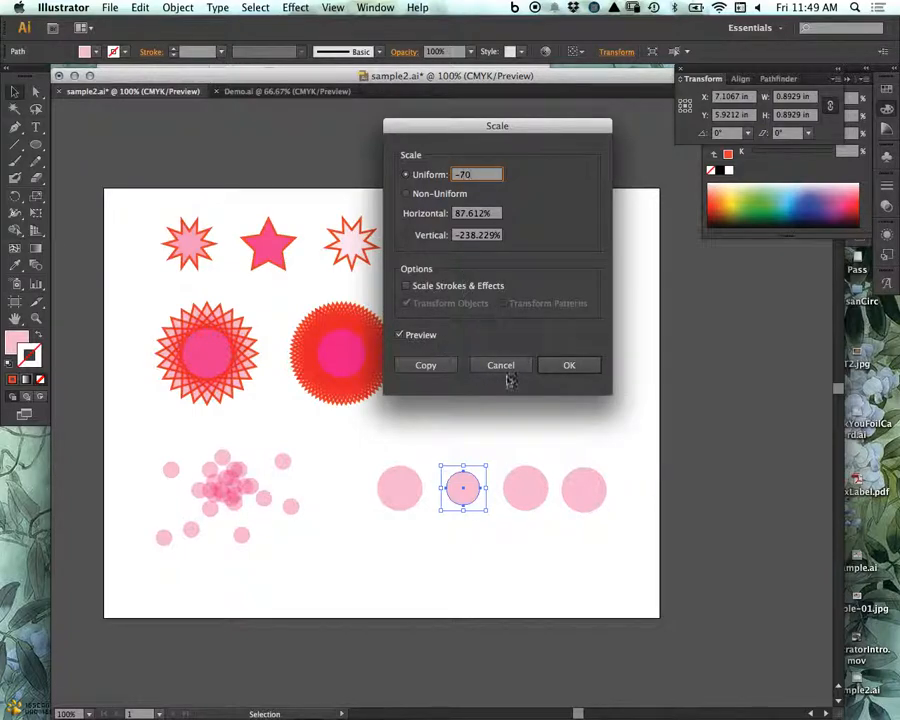
click(569, 365)
click(474, 520)
drag(462, 493, 456, 493)
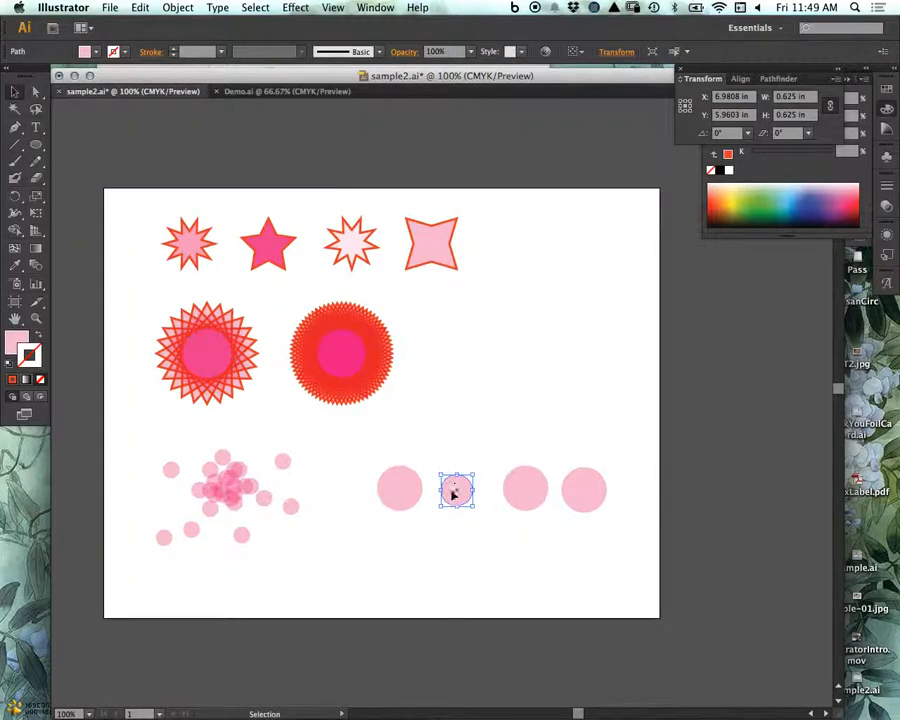
- Move the third circle slightly toward the second and scale it uniformly to 120%
drag(521, 523, 521, 486)
click(178, 8)
mouse_move(200, 24)
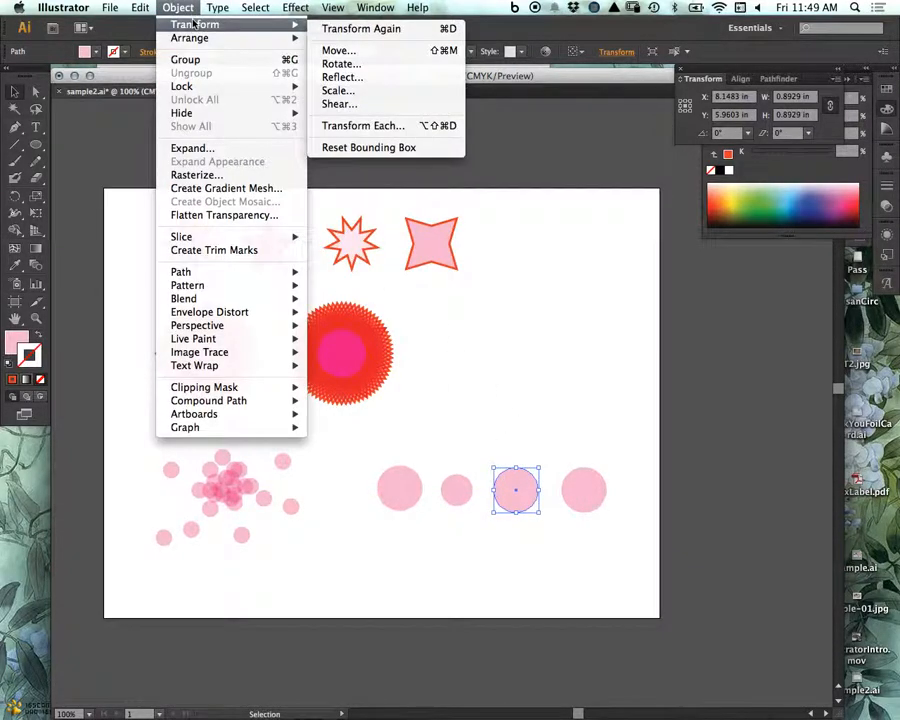
click(338, 91)
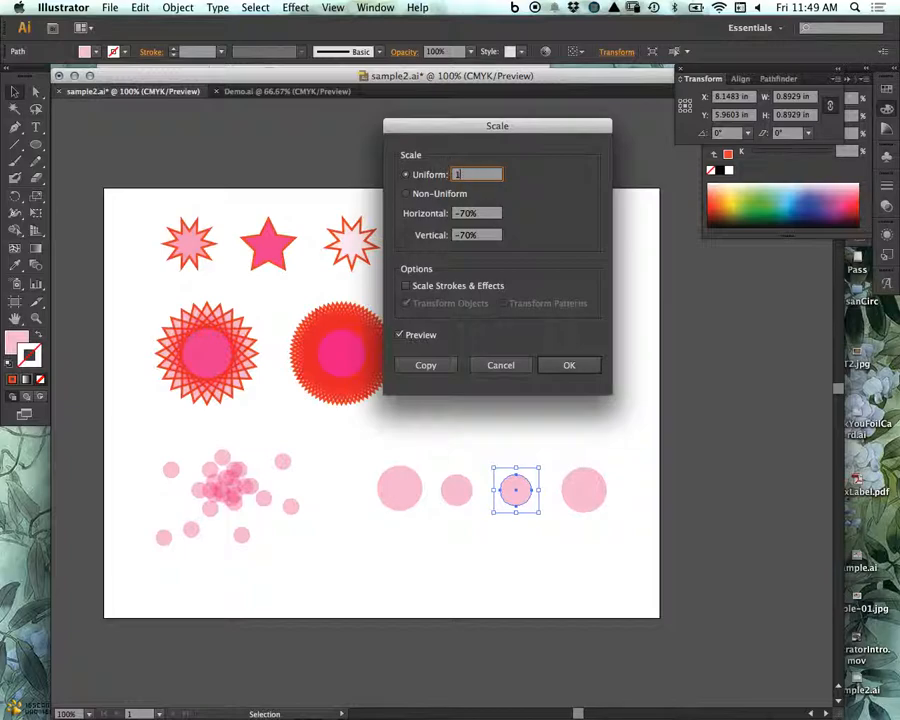
click(569, 365)
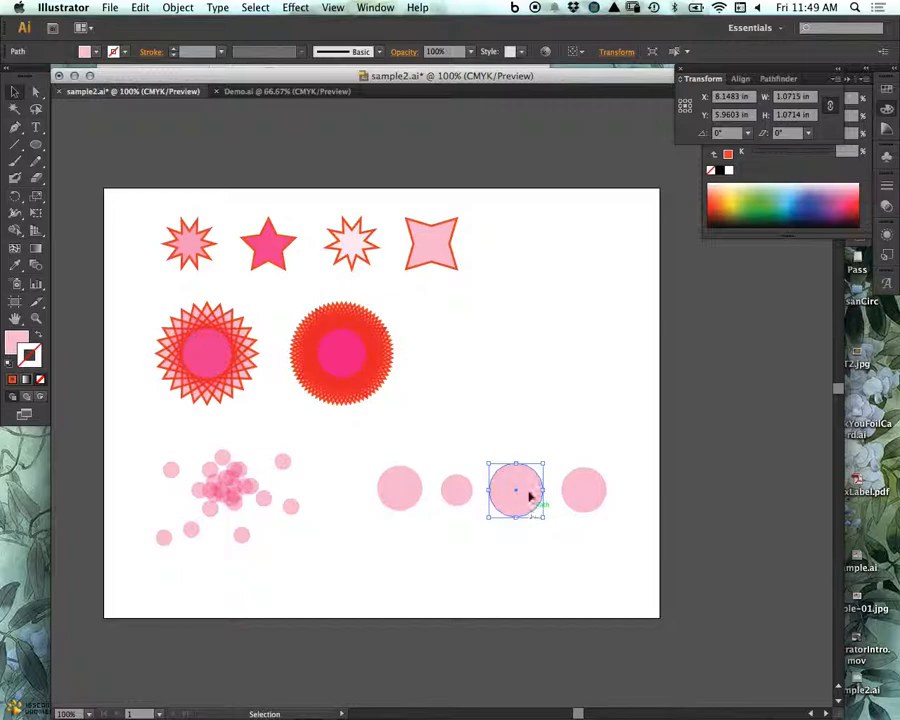
click(430, 558)
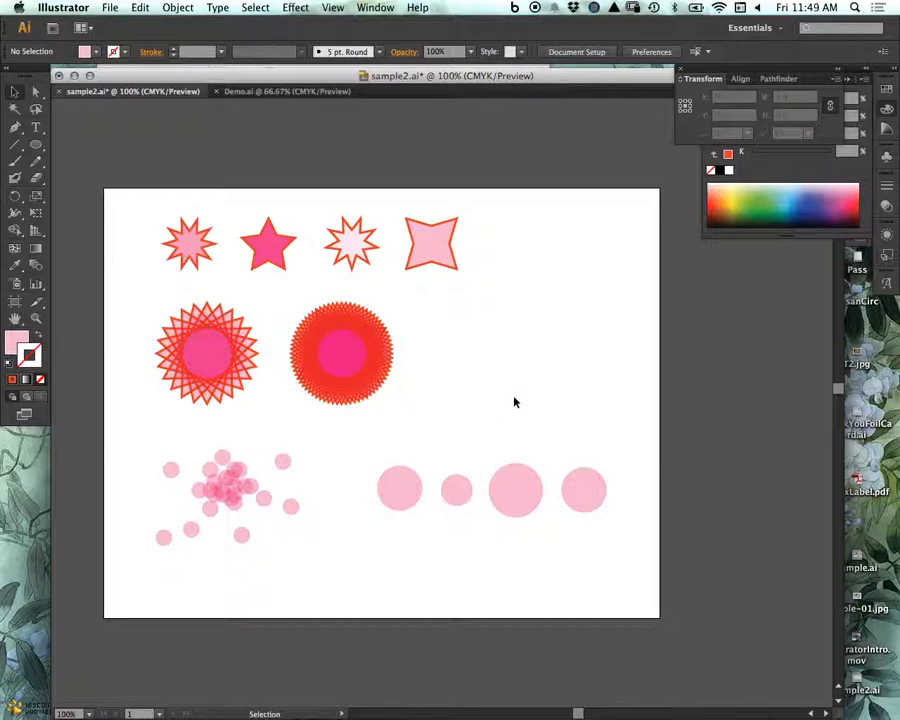
- Enlarge the fourth circle uniformly with Scale so it is the biggest in the row, and move it away from the third
drag(622, 451, 580, 534)
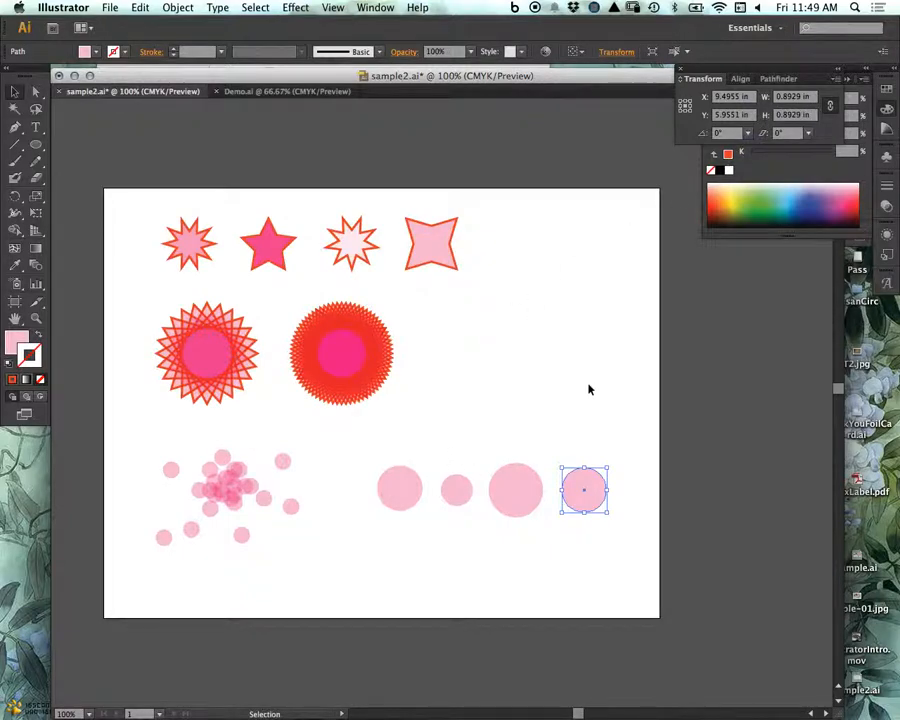
drag(587, 537, 587, 537)
click(218, 8)
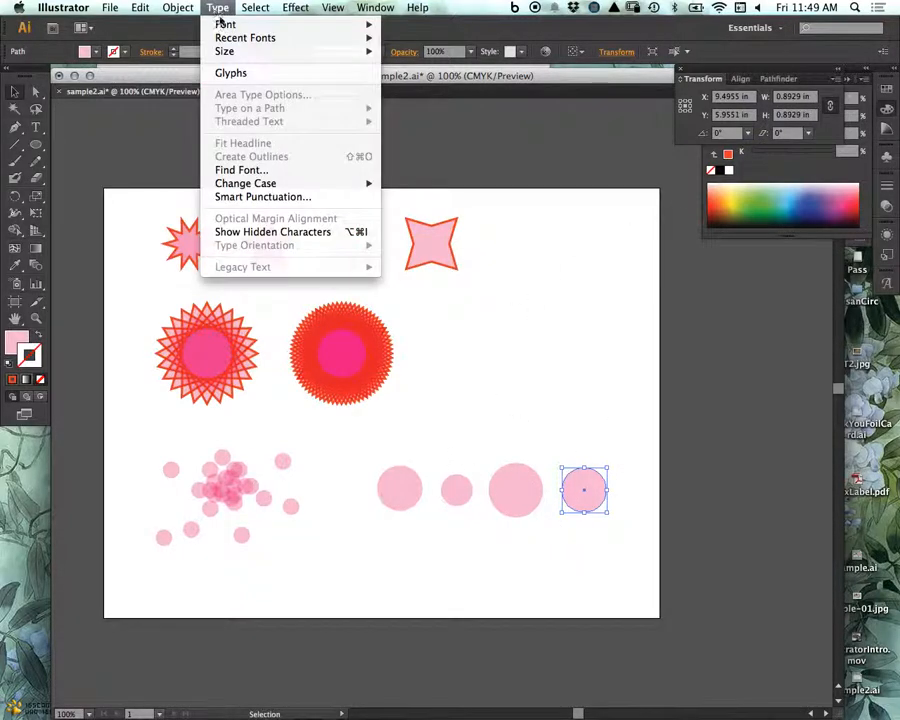
mouse_move(178, 8)
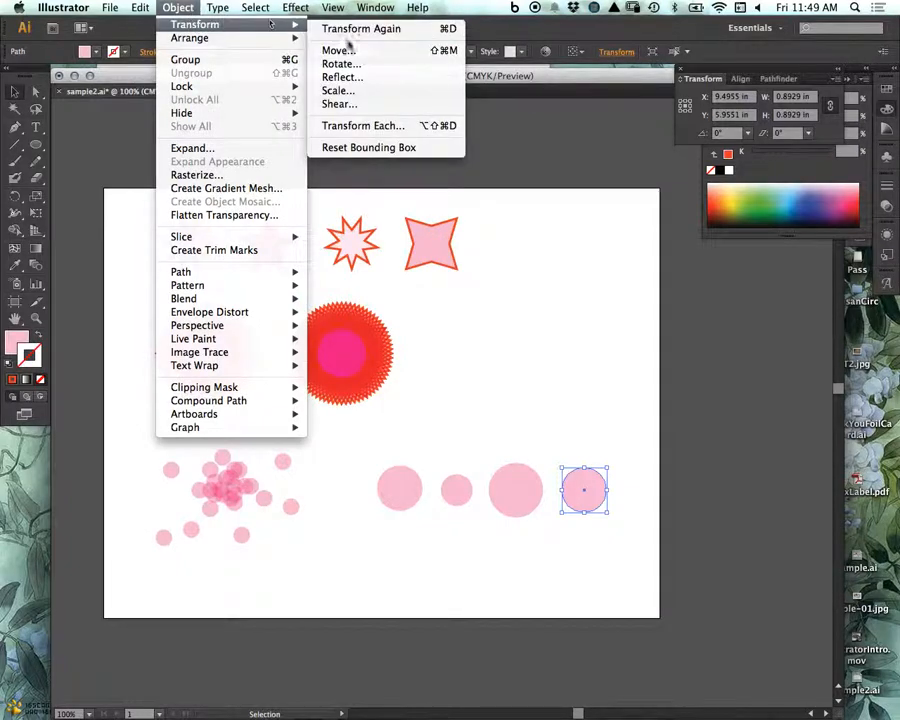
click(370, 90)
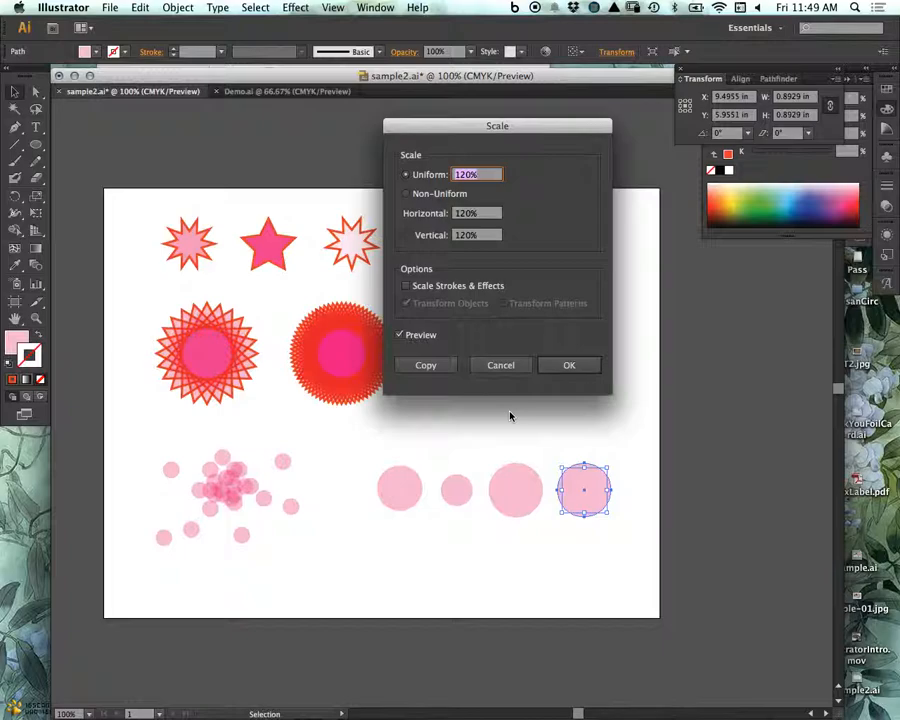
click(569, 365)
drag(589, 486, 606, 486)
click(534, 686)
- Create an ellipse exactly 80 px wide and 80 px high in the empty area above the row of circles
mouse_move(474, 690)
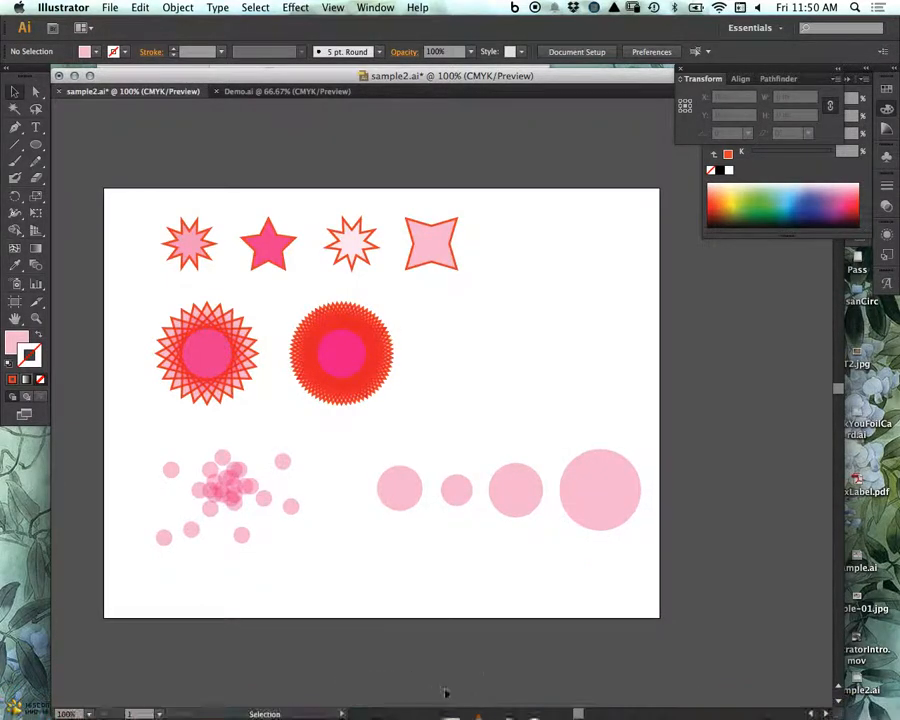
key(l)
click(543, 294)
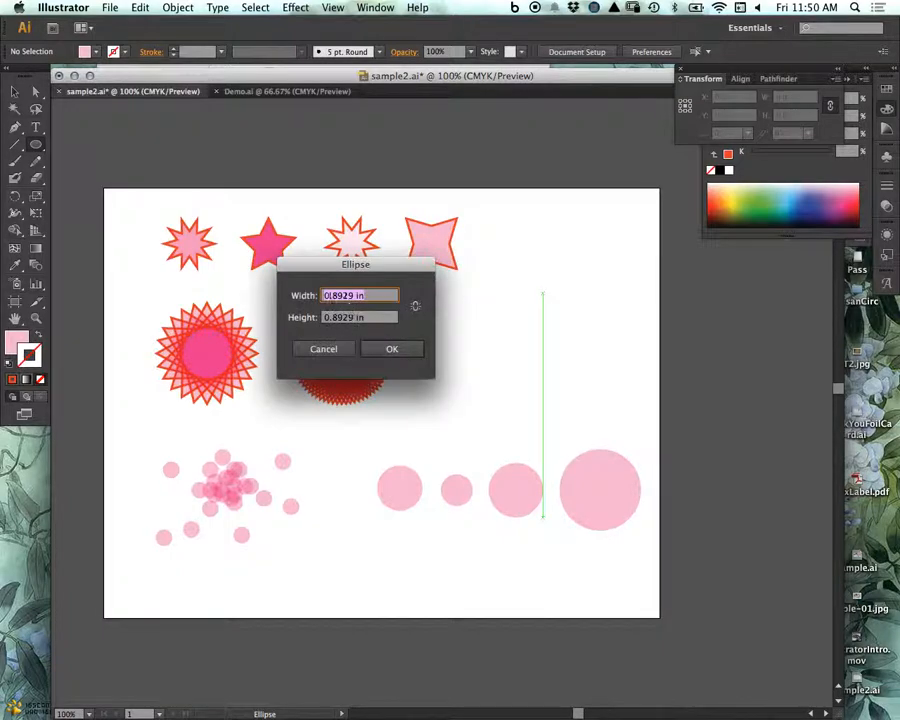
text(80)
key(Tab)
text(8)
key(Tab)
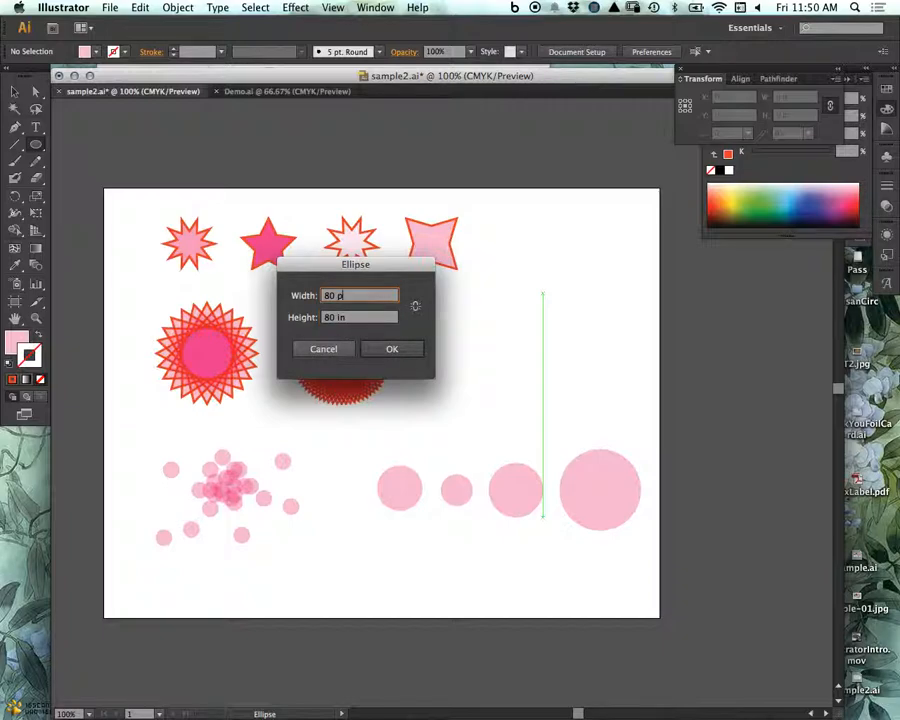
text(80 px)
click(354, 317)
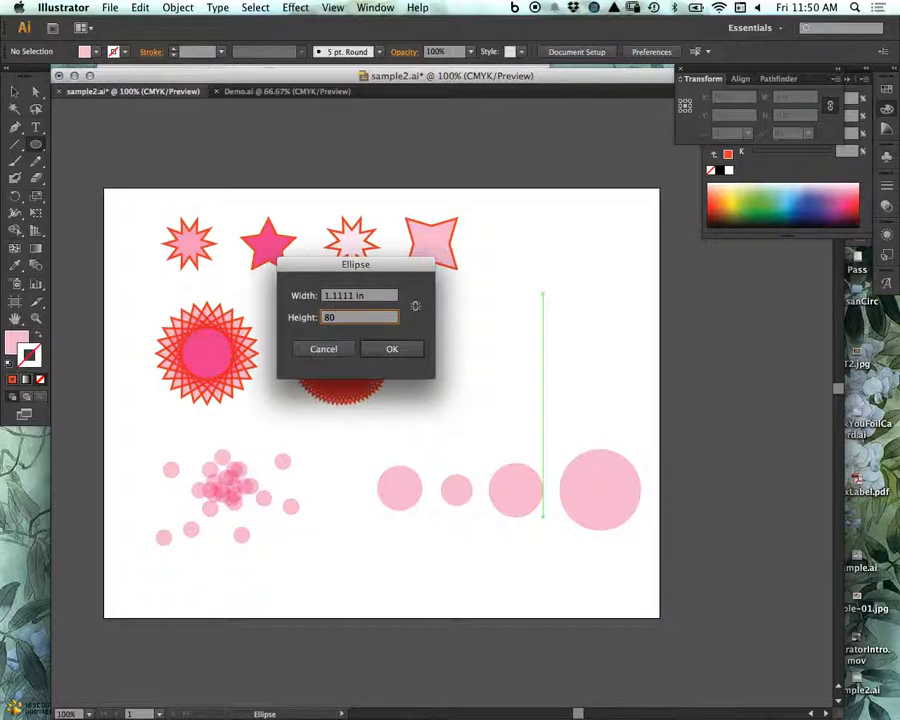
text(80 px)
key(Return)
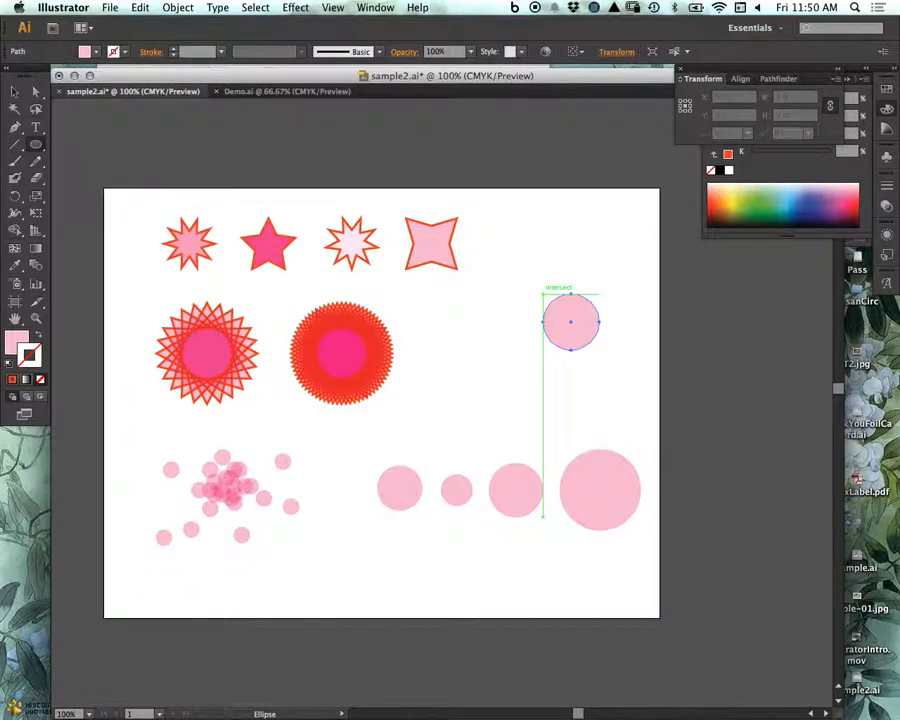
- Move the 80 px circle beside the second starburst, level with its center
click(15, 92)
drag(580, 318, 498, 347)
click(420, 414)
- Create an ellipse exactly 64 px wide and 64 px high in the empty area beside the 80 px circle
key(l)
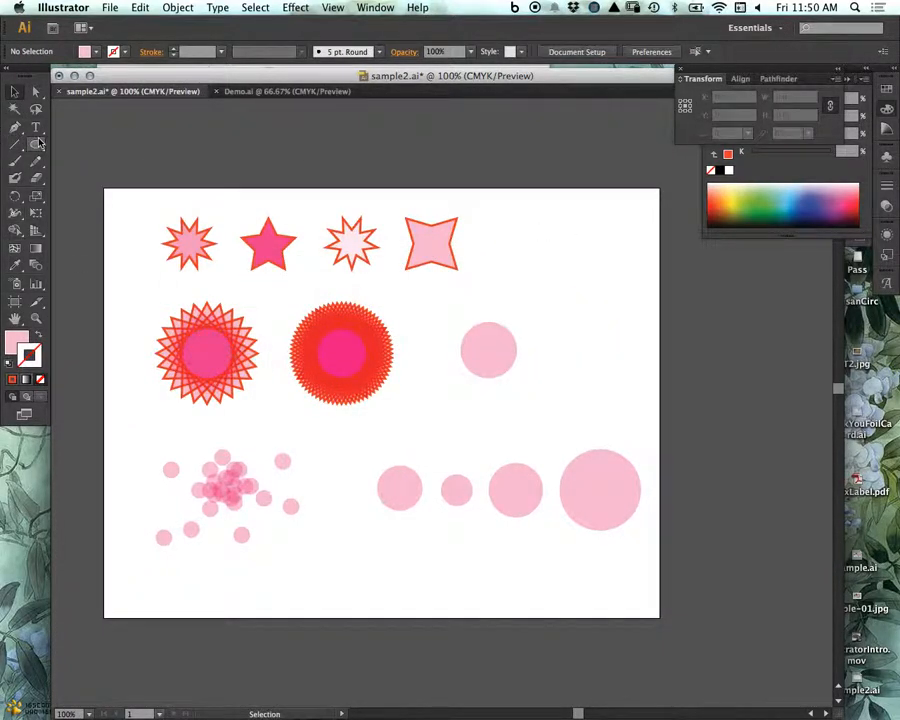
click(566, 345)
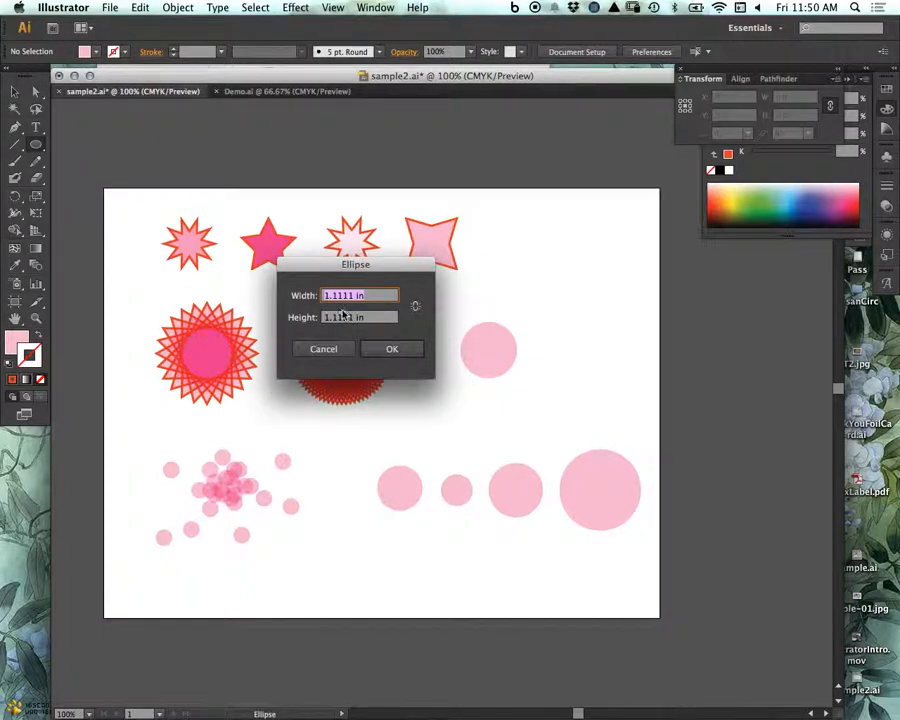
text(64)
click(364, 318)
click(414, 308)
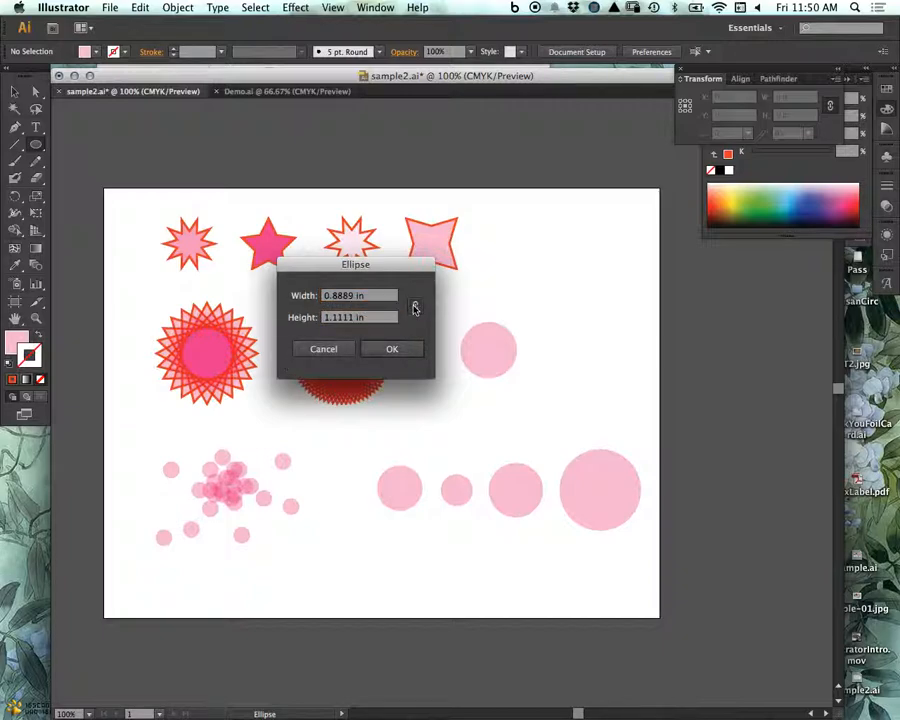
click(361, 317)
text(64)
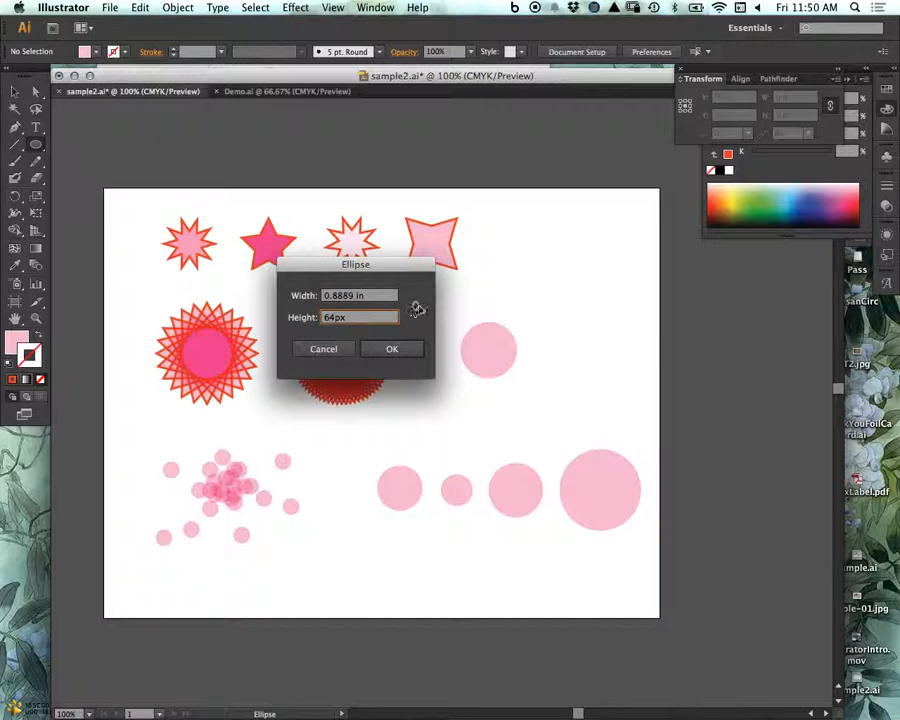
click(387, 301)
click(392, 348)
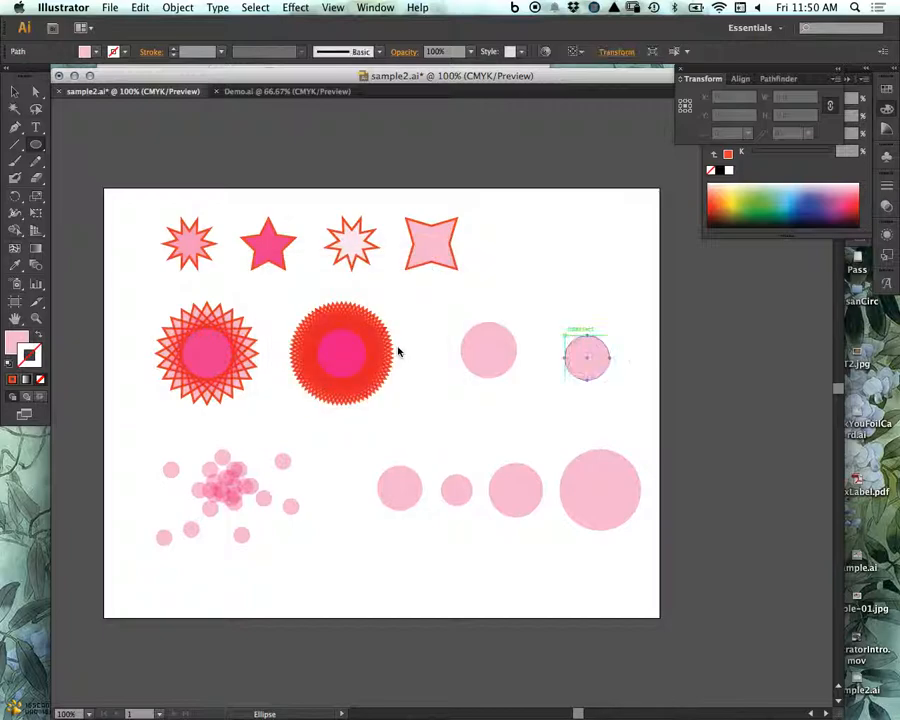
- Move the 64 px circle next to the 80 px circle with their centers level, and deselect it
click(14, 91)
drag(597, 348, 557, 342)
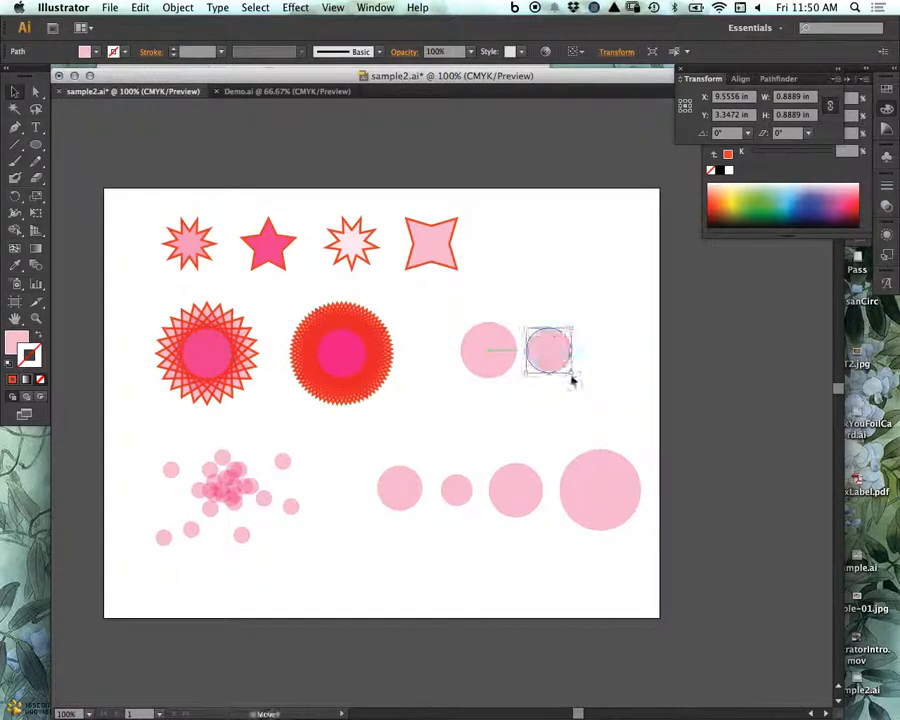
click(467, 418)
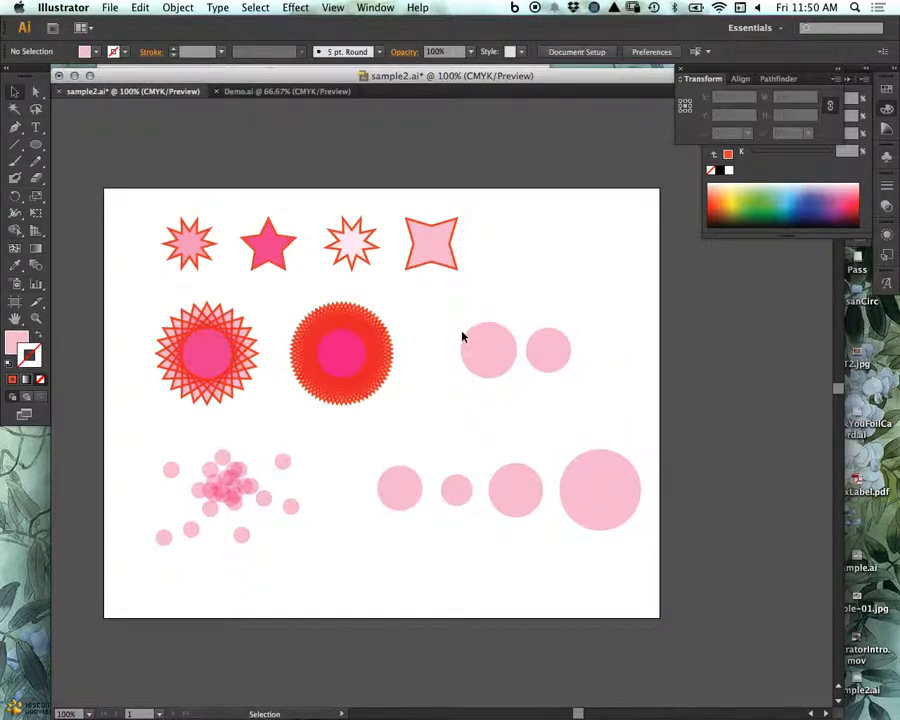
- Scale the 80 px and 64 px circles up together proportionally, to about 1.7 in and 1.36 in across
drag(587, 338, 546, 405)
click(526, 442)
drag(580, 316, 456, 366)
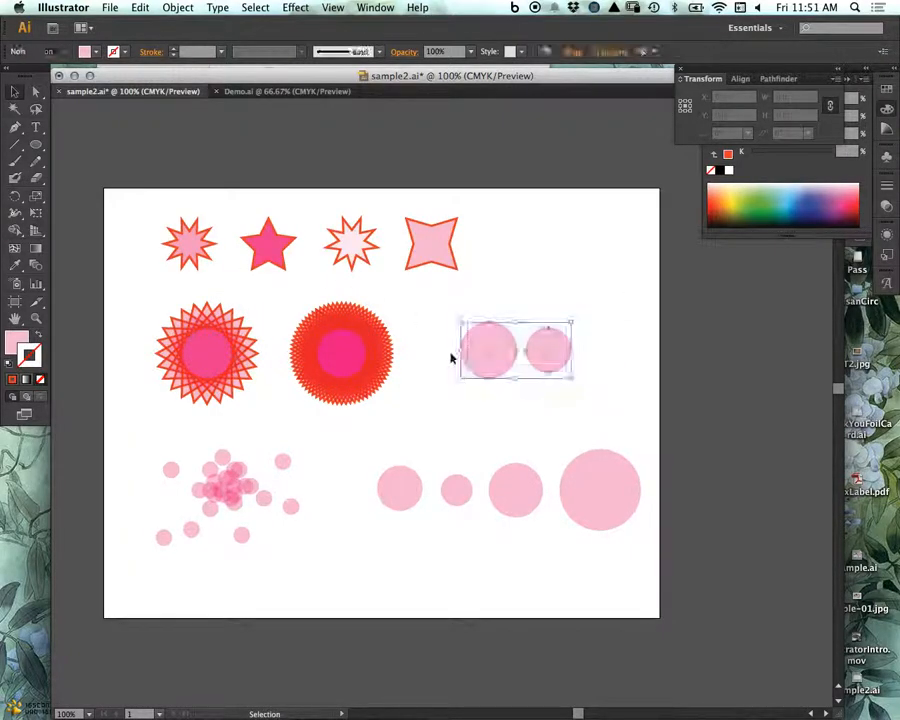
drag(572, 322, 635, 281)
key(super+shift+a)
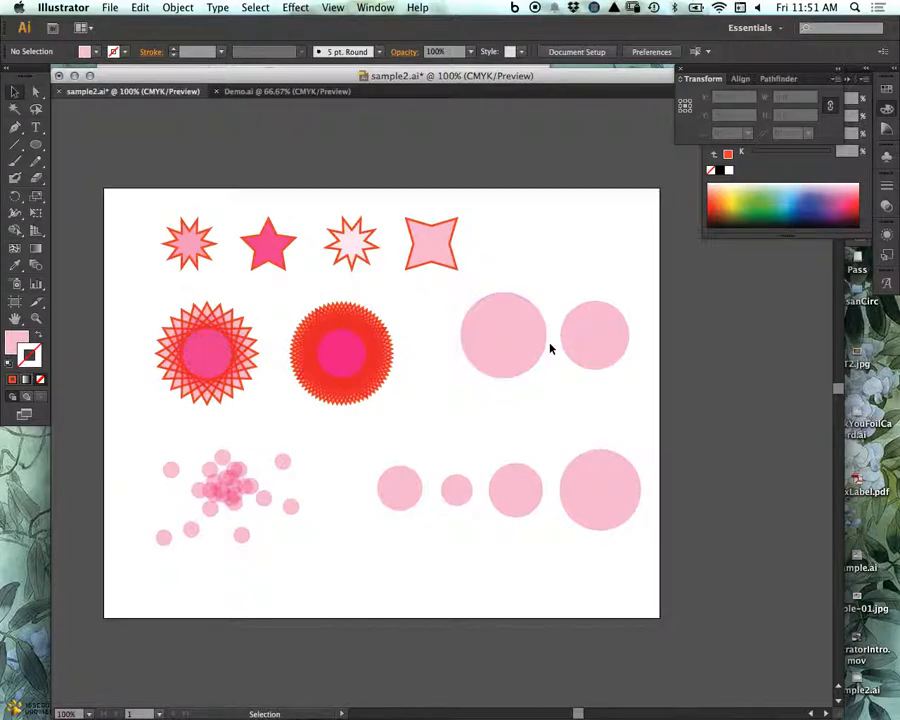
- Overlap the smaller circle on the upper part of the larger one and place the pair close to the second starburst
drag(591, 336, 491, 416)
click(634, 409)
drag(510, 299, 455, 351)
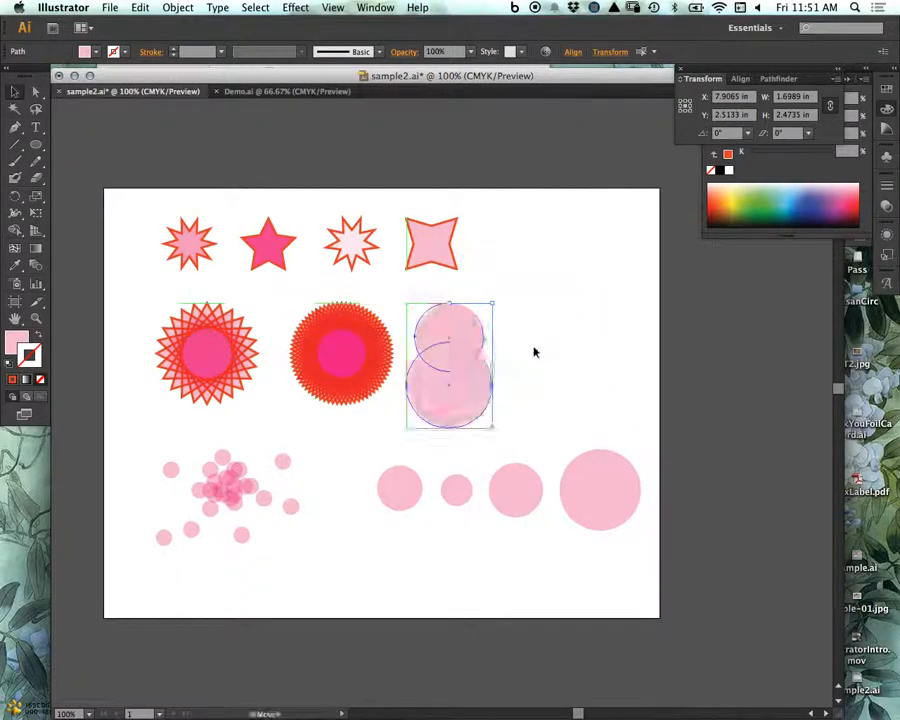
- Fill the upper, smaller circle of the overlapping pair with dark red and leave it without a stroke
click(888, 206)
click(687, 283)
click(474, 321)
click(885, 89)
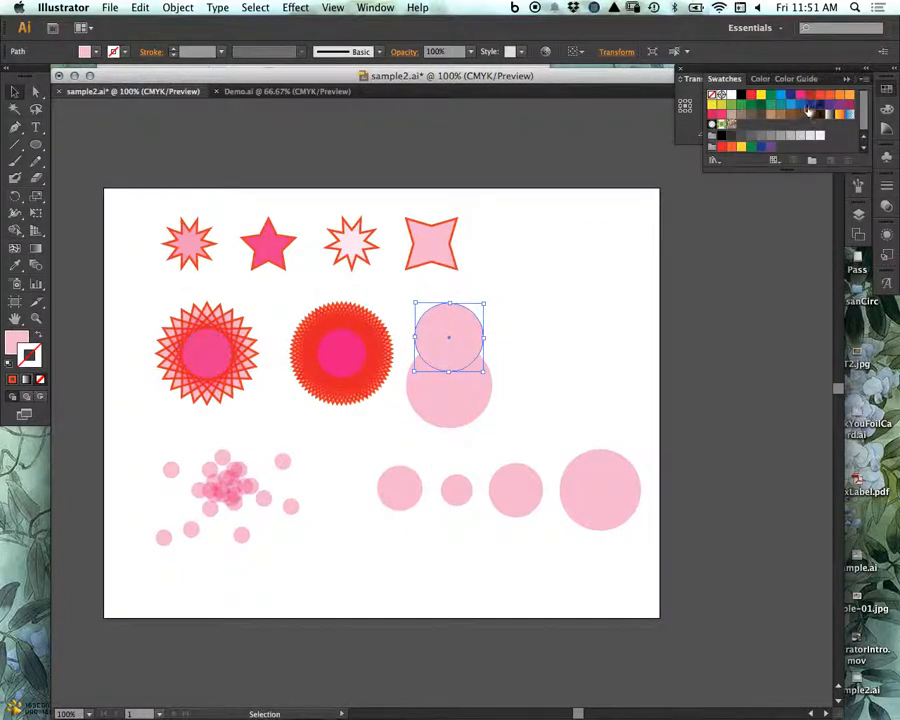
click(811, 97)
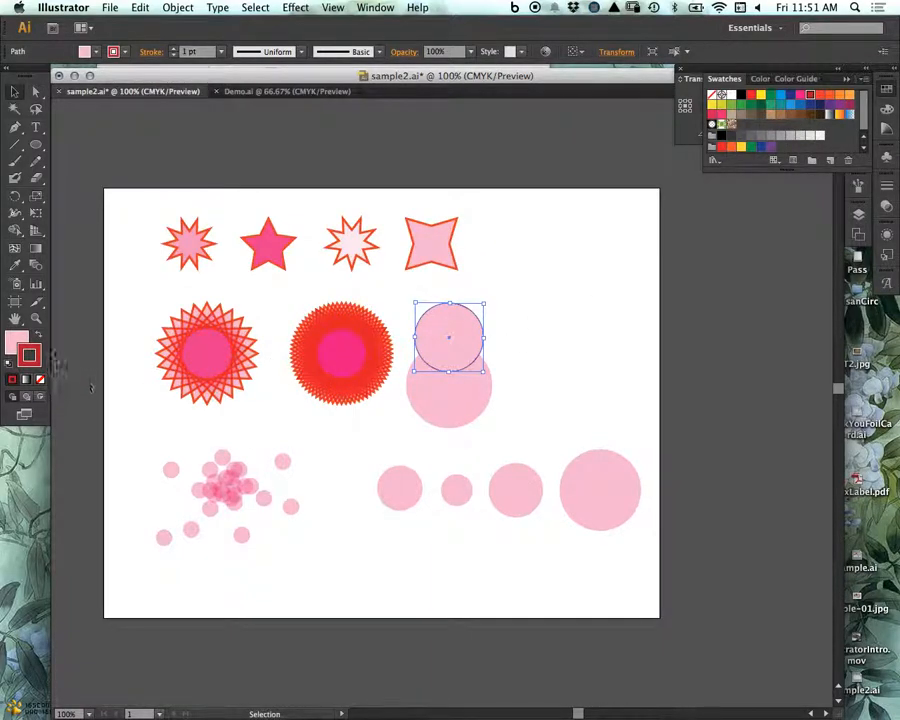
click(40, 332)
drag(520, 325, 443, 421)
click(623, 201)
- Fill the upper circle of the overlapping pair with yellow-green and leave it without a stroke
click(476, 339)
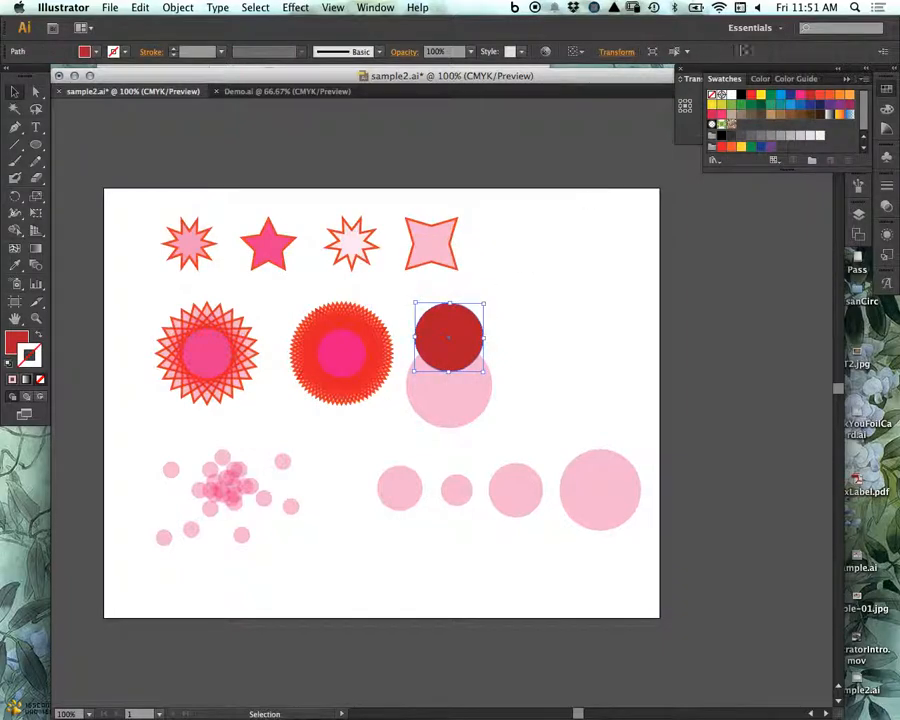
click(721, 105)
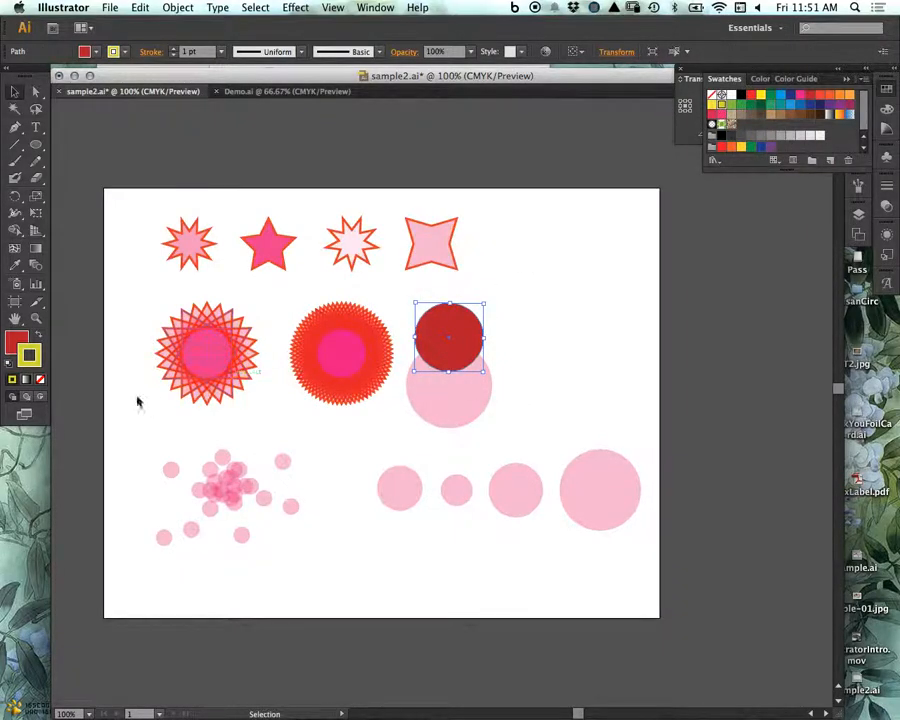
click(40, 336)
- Set the blending mode of both overlapping circles to Multiply and deselect them
drag(518, 322, 446, 402)
click(886, 205)
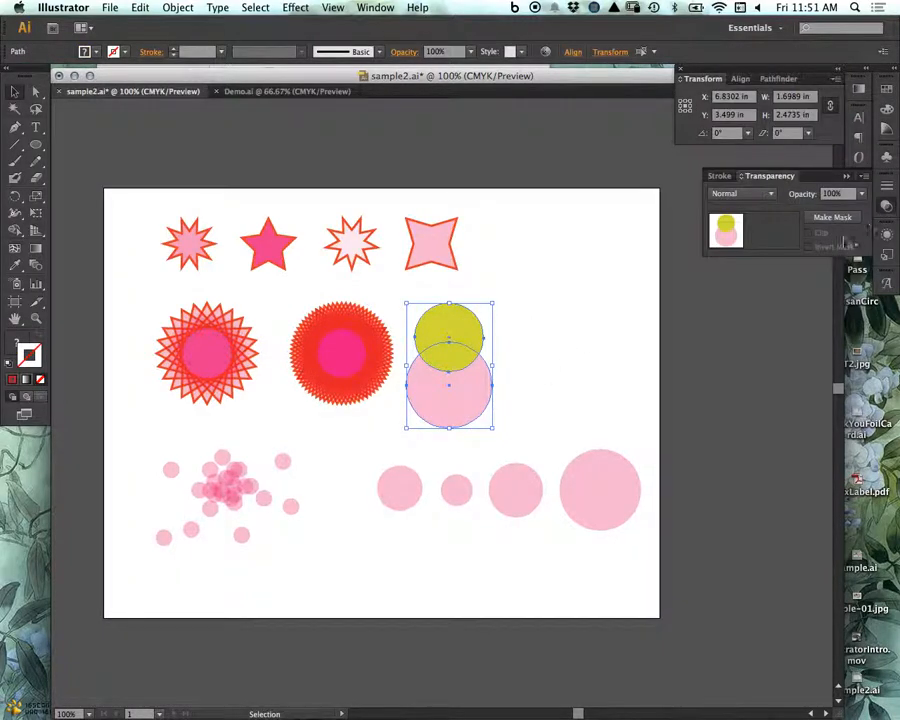
click(740, 193)
click(743, 241)
key(ctrl+shift+a)
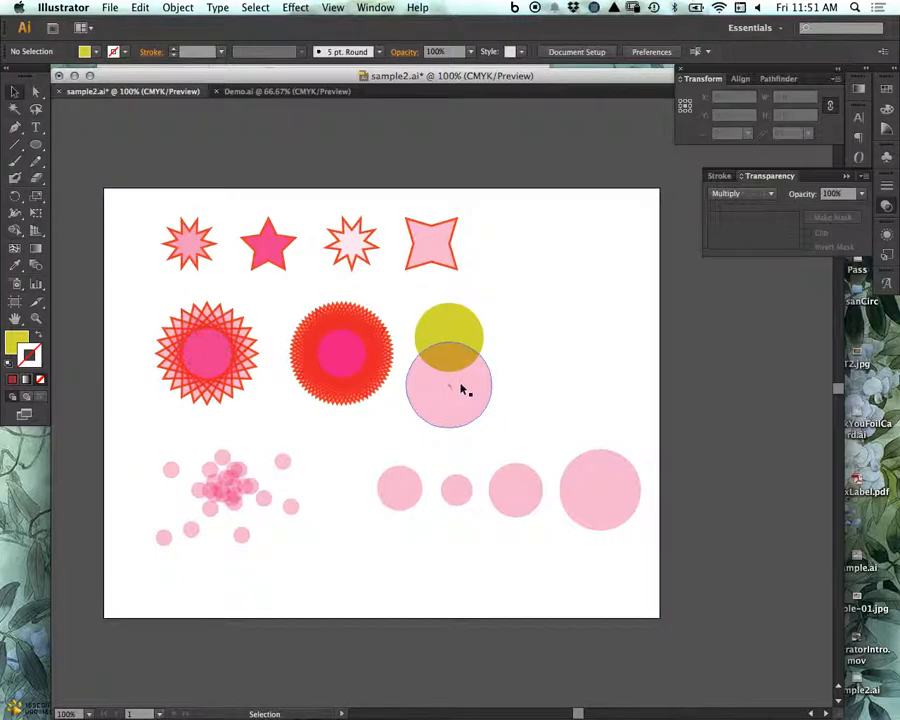
- Move the yellow-green circle down so it overlaps the pink circle's right edge, level with its center
drag(475, 350, 519, 397)
click(527, 322)
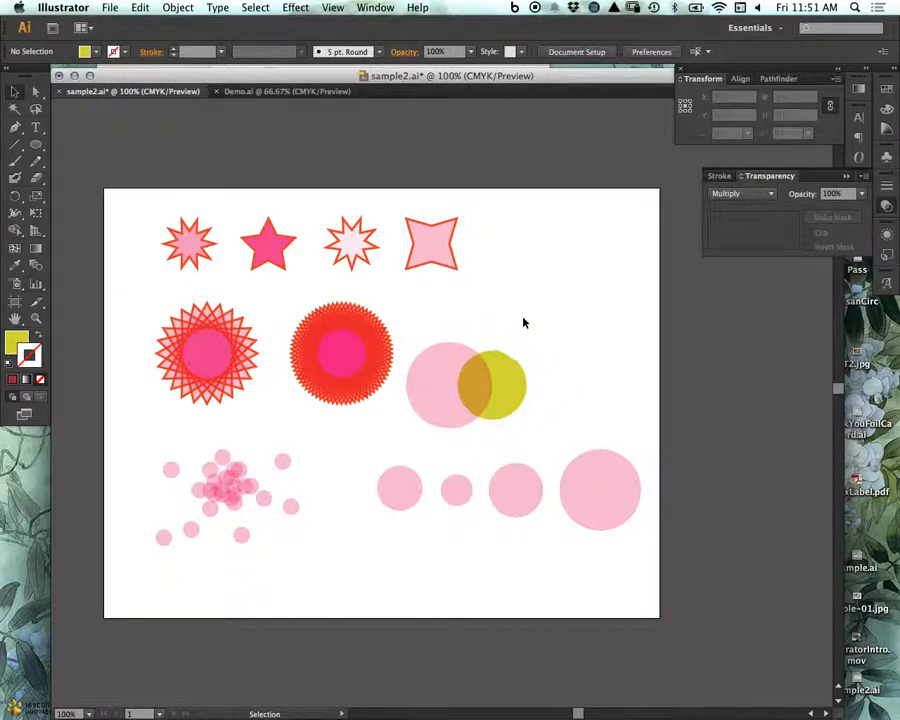
click(513, 395)
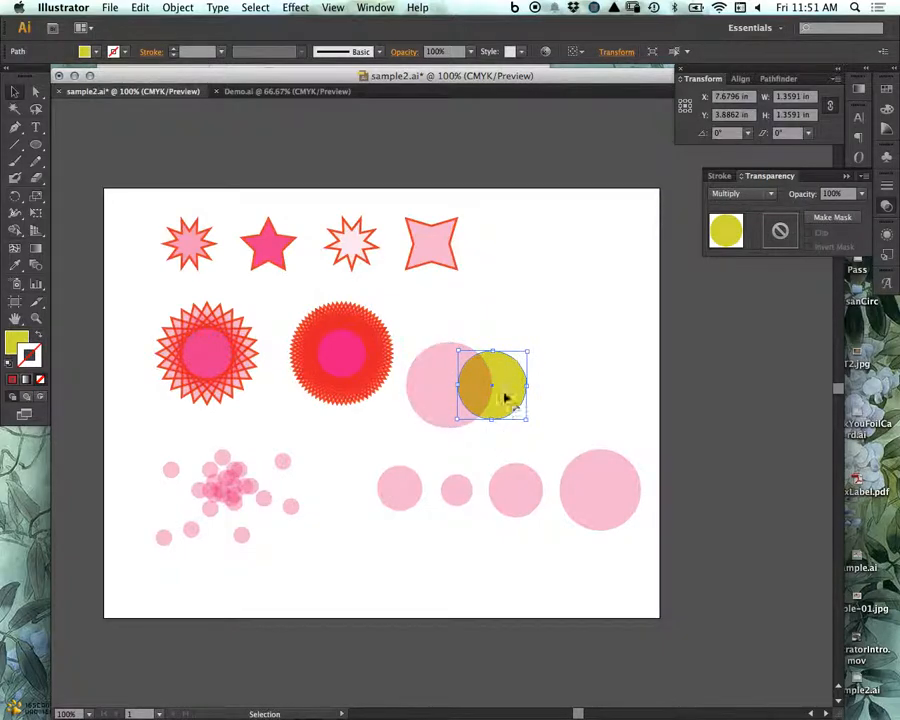
click(452, 382)
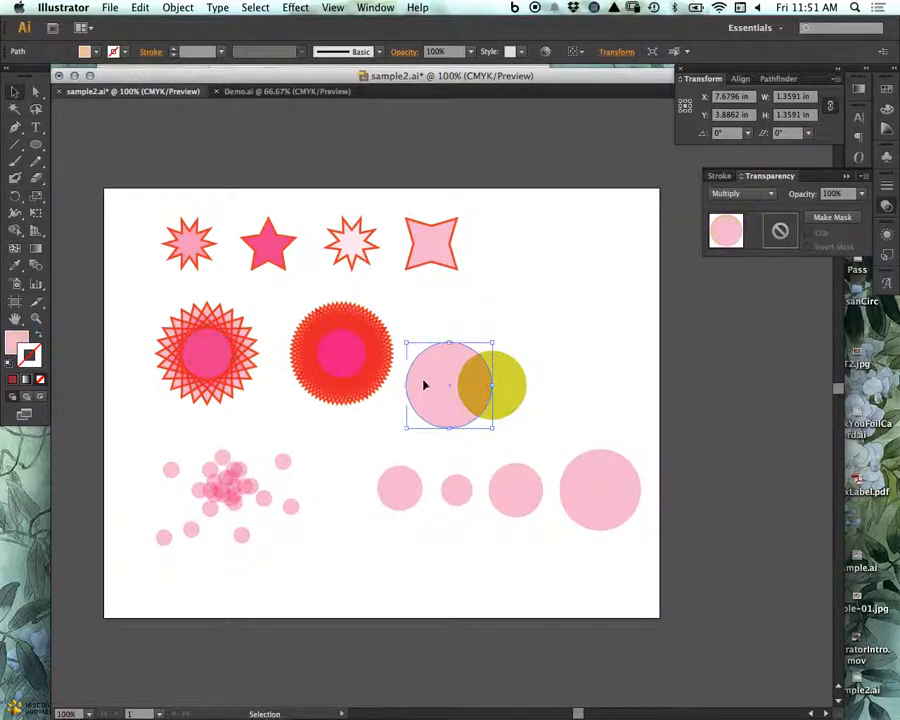
click(518, 376)
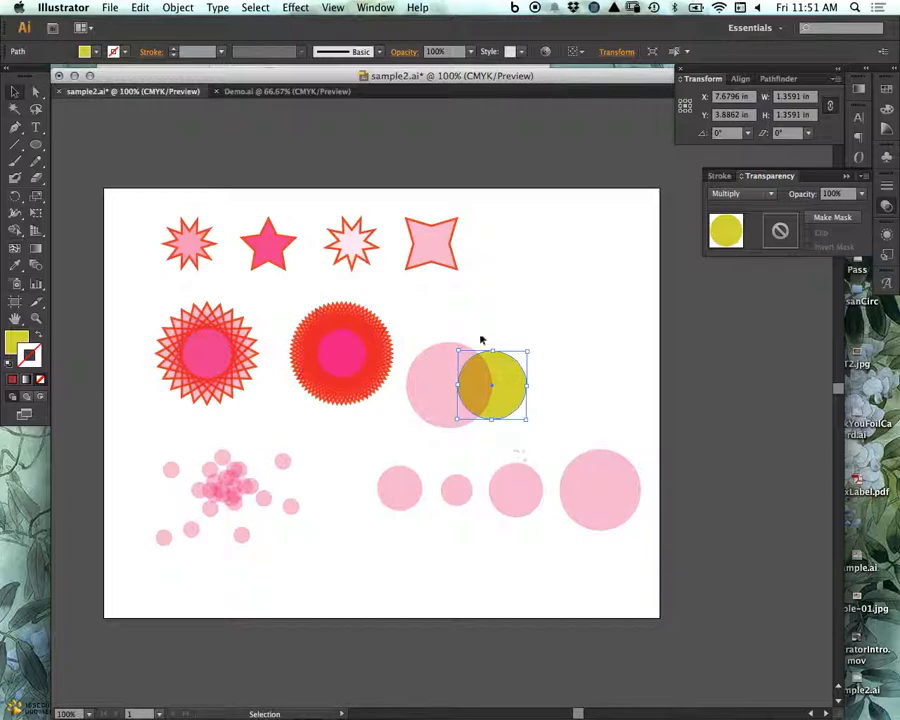
- Shrink the yellow-green circle to a small dot, set it on the pink circle's lower right edge, and move the pair higher
mouse_move(530, 351)
mouse_down()
mouse_move(472, 394)
mouse_move(464, 414)
mouse_move(505, 418)
mouse_up()
click(506, 422)
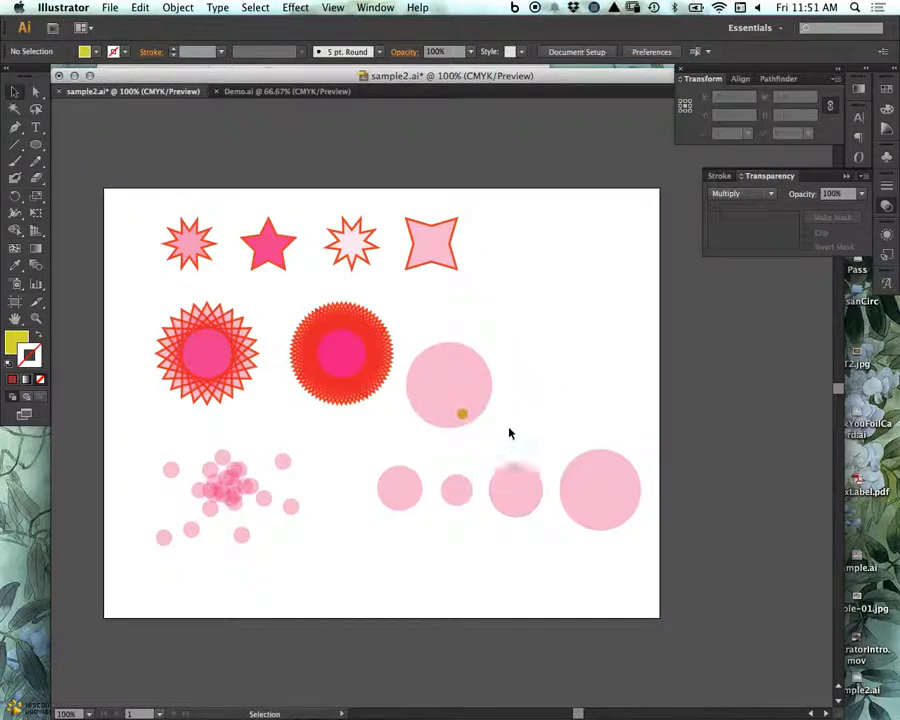
click(458, 376)
mouse_move(478, 402)
mouse_down()
mouse_move(500, 344)
mouse_move(484, 376)
mouse_move(490, 383)
mouse_up()
click(480, 435)
click(496, 410)
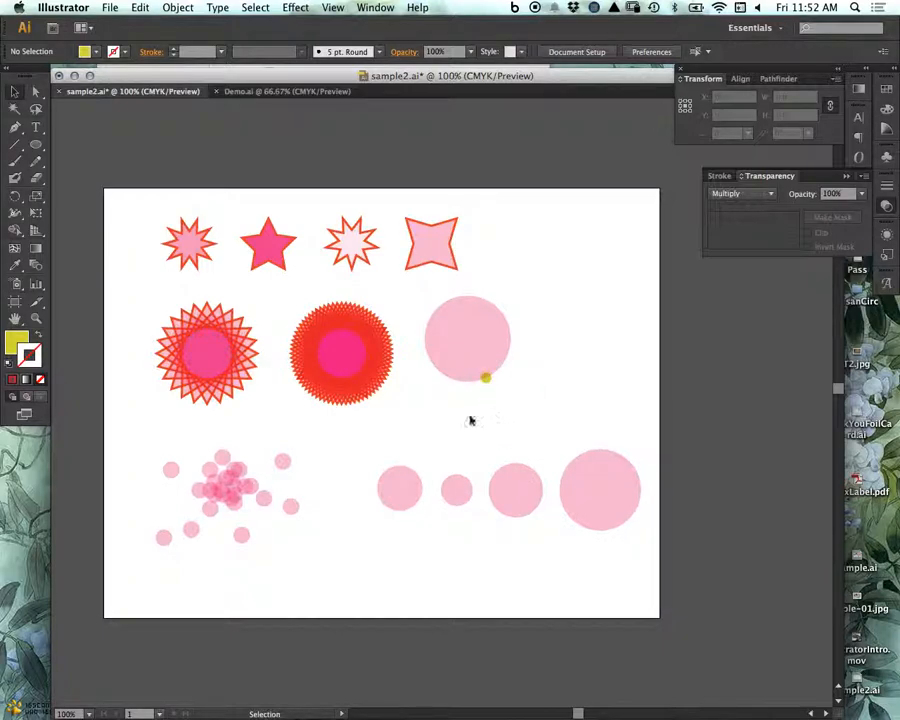
- Duplicate the pink circle and its dot to the right, and enlarge the copied yellow-green dot over the circle's lower right edge
drag(487, 348, 589, 348)
key(super+z)
drag(543, 411, 629, 414)
click(590, 392)
click(582, 378)
drag(594, 392, 590, 347)
click(600, 408)
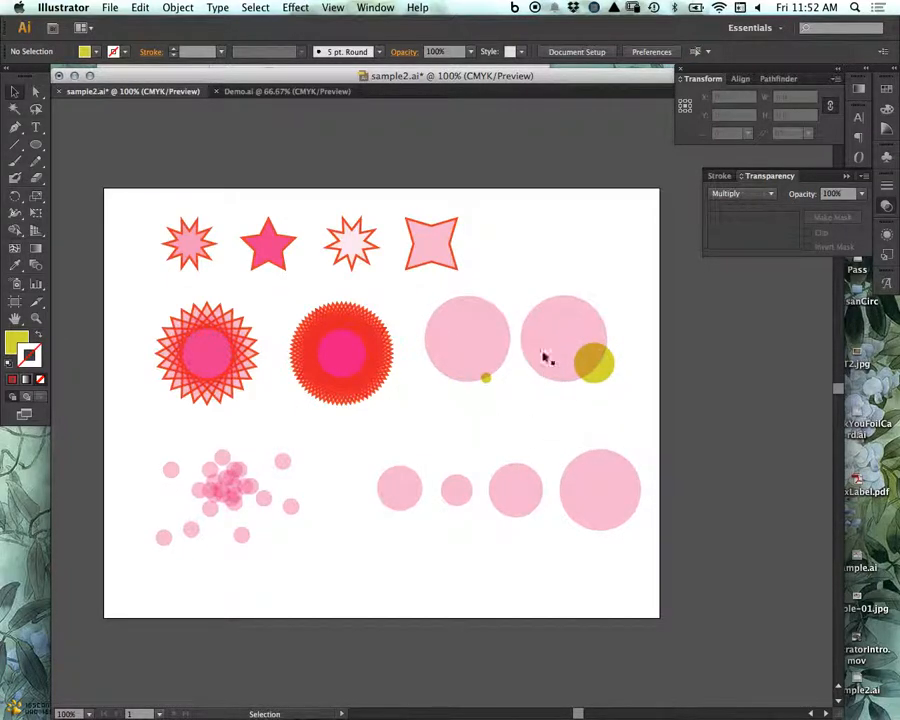
drag(611, 193, 127, 637)
click(416, 531)
- Examine the available Character, Paragraph and OpenType settings
click(846, 176)
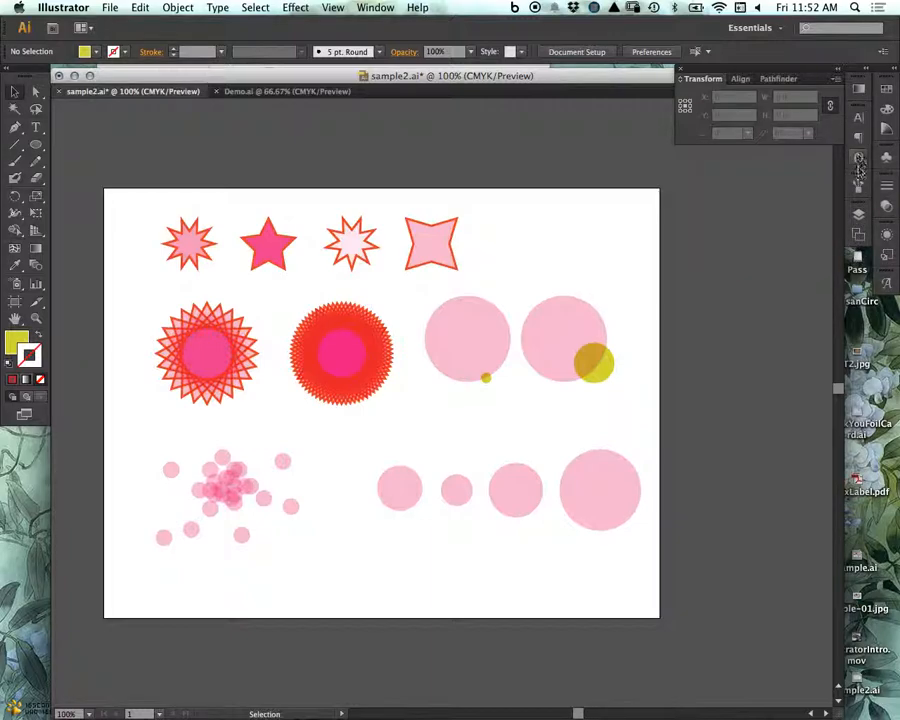
click(859, 120)
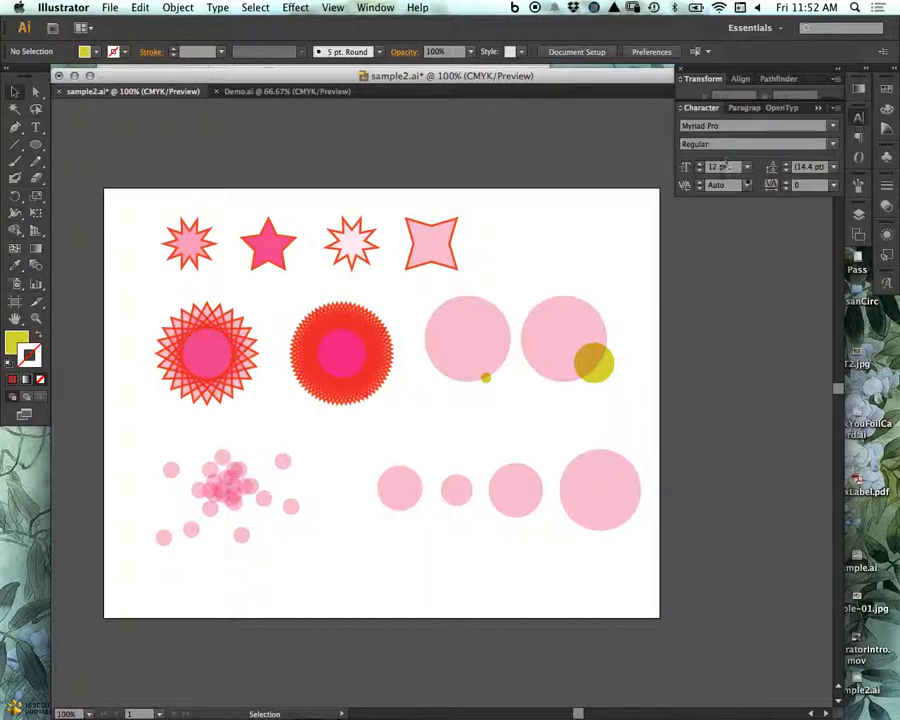
click(858, 141)
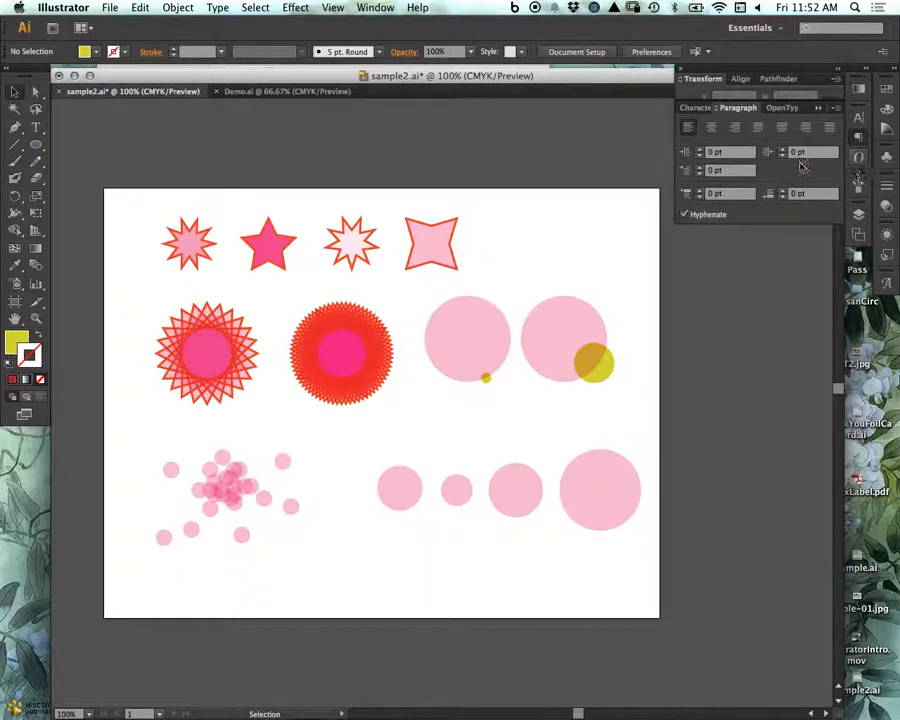
click(786, 110)
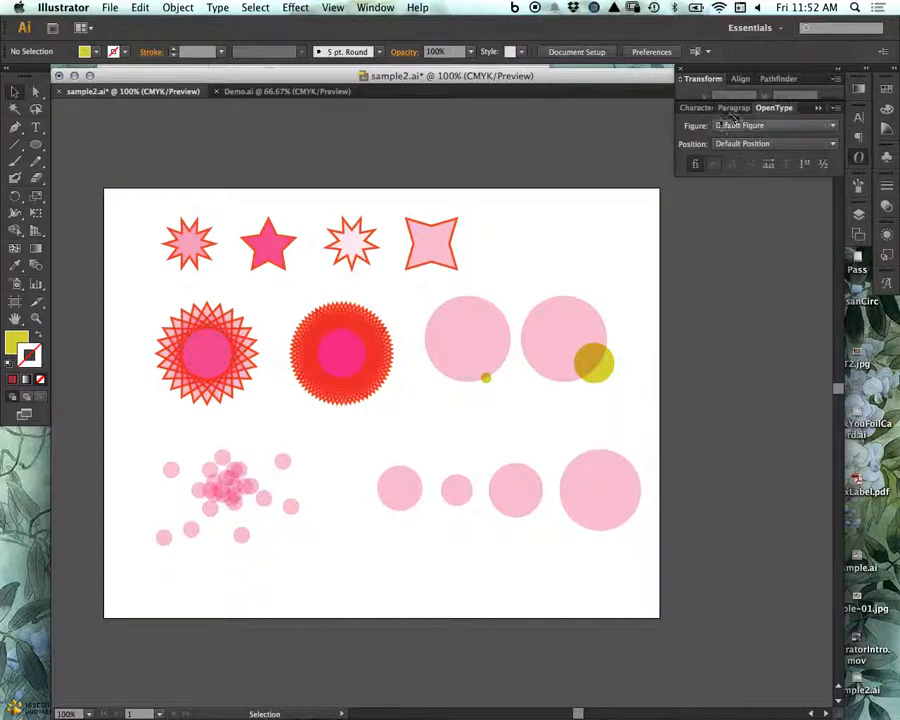
click(728, 109)
click(704, 109)
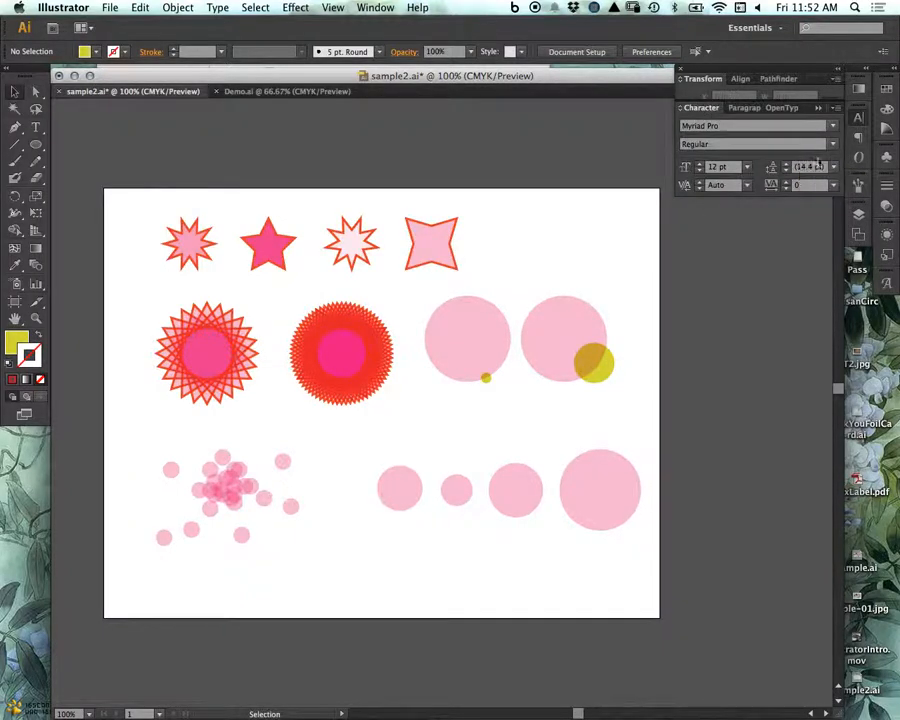
click(858, 140)
click(858, 156)
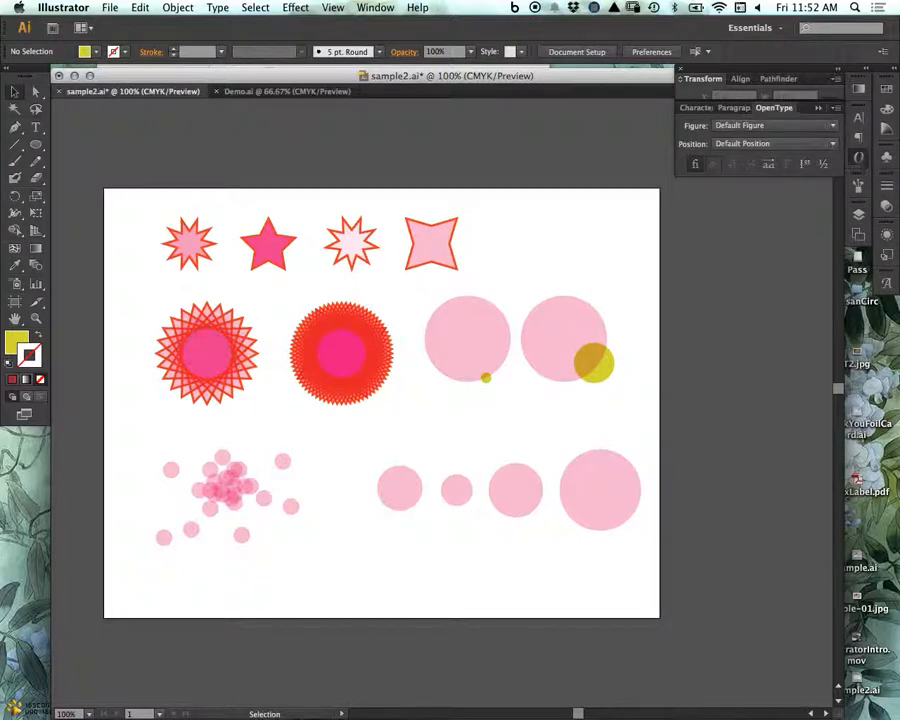
- Apply the rough charcoal-like brush to the outline of the large pink circle with the small dot, and keep that circle selected
click(859, 186)
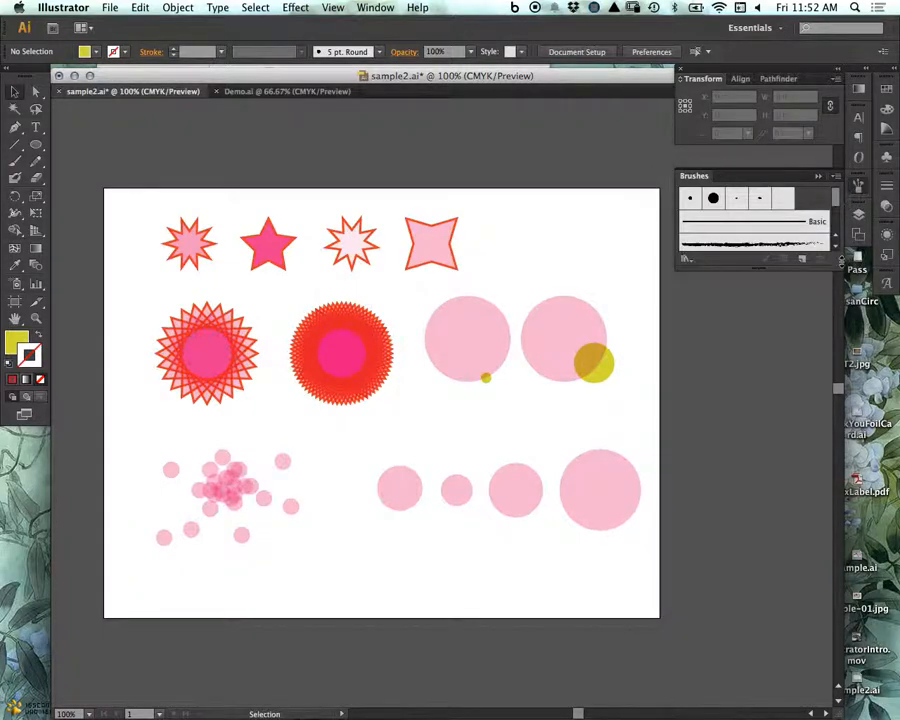
drag(841, 259, 843, 342)
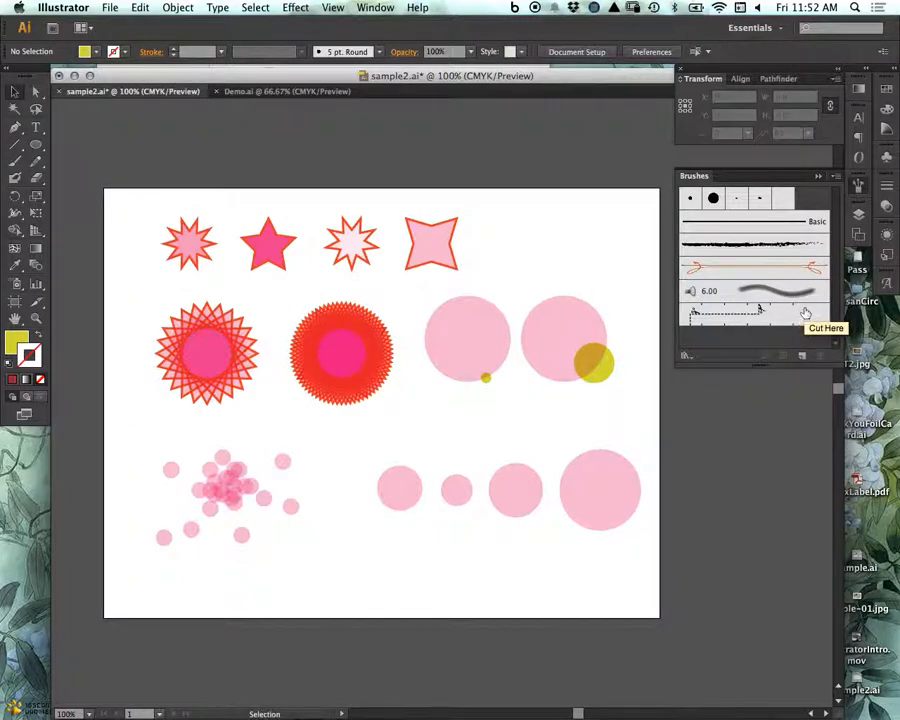
click(489, 347)
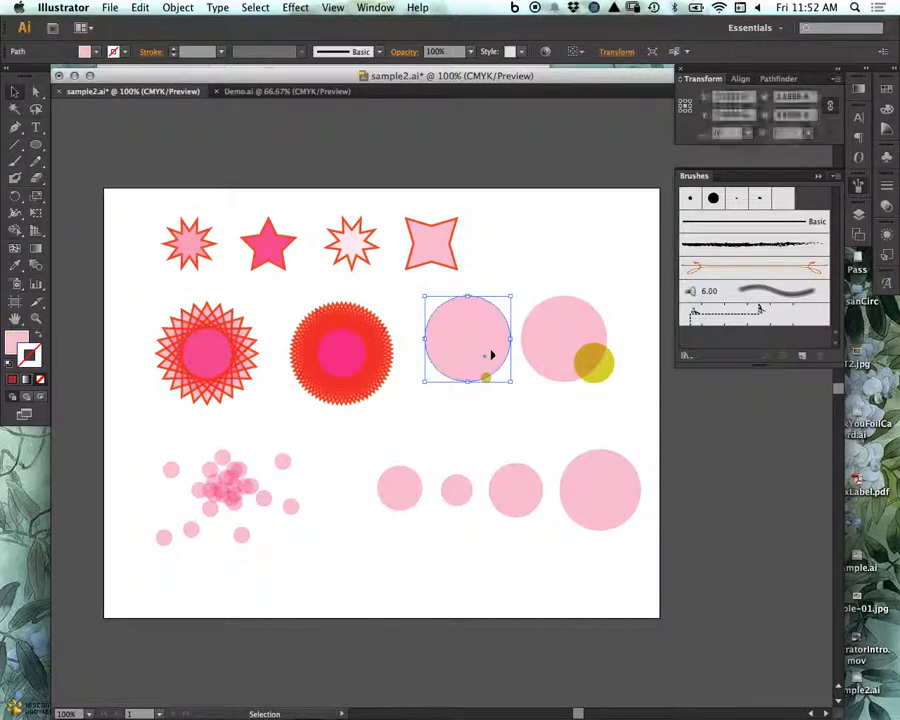
click(728, 250)
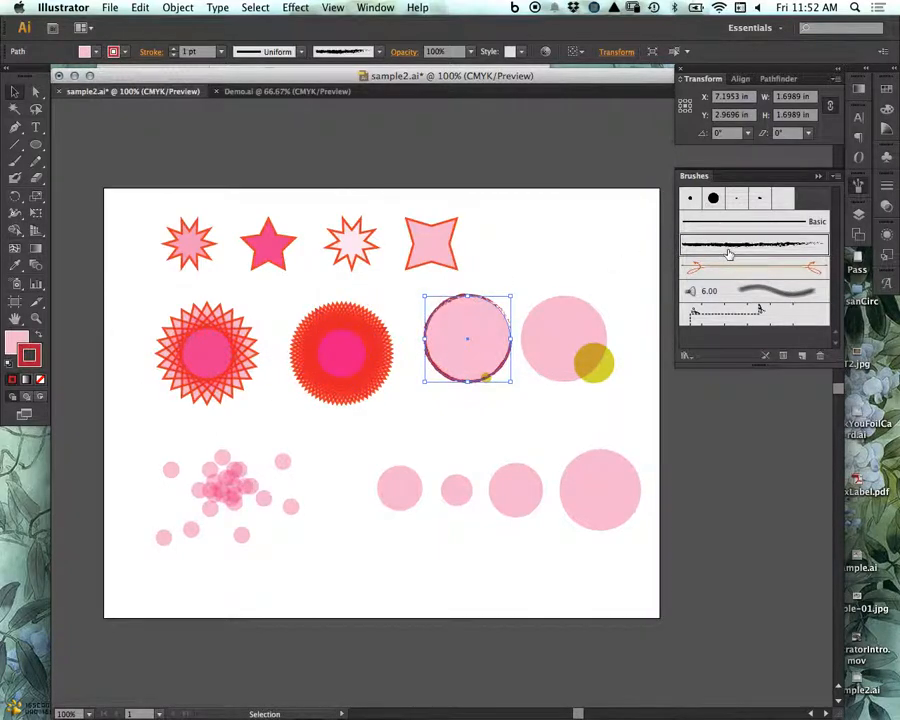
click(547, 440)
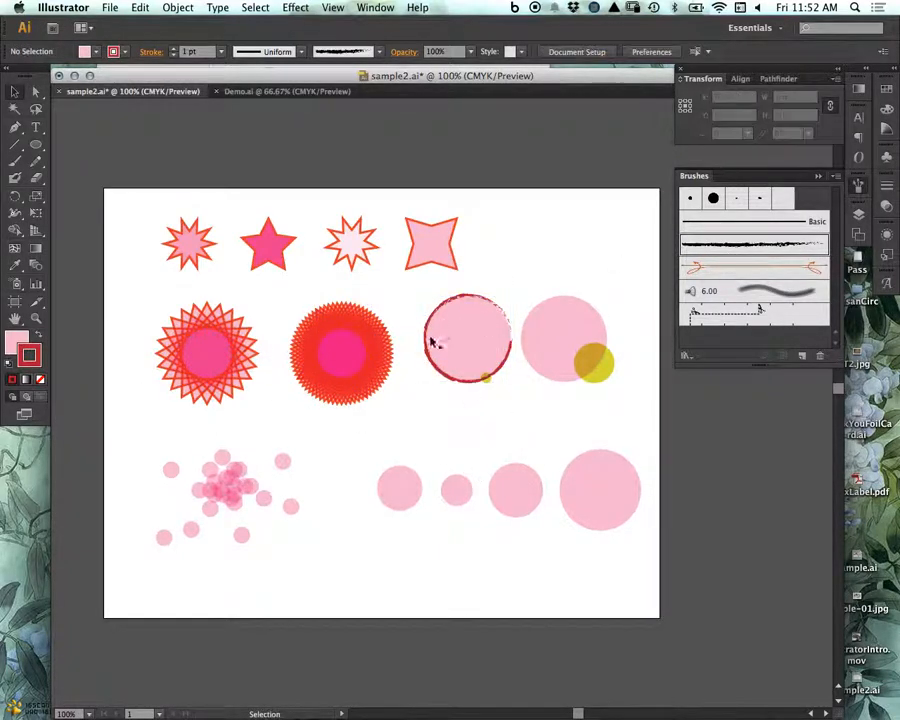
drag(413, 308, 440, 335)
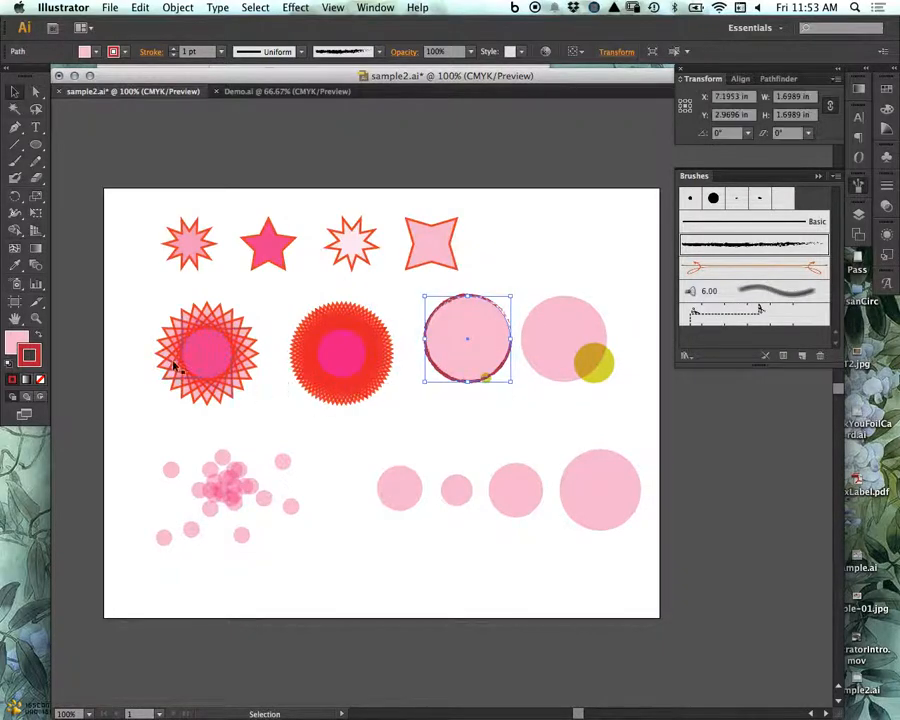
- Recolor the brushed circle's outline light pink, and copy its appearance onto the large circle beside it with the Eyedropper
click(17, 341)
click(545, 410)
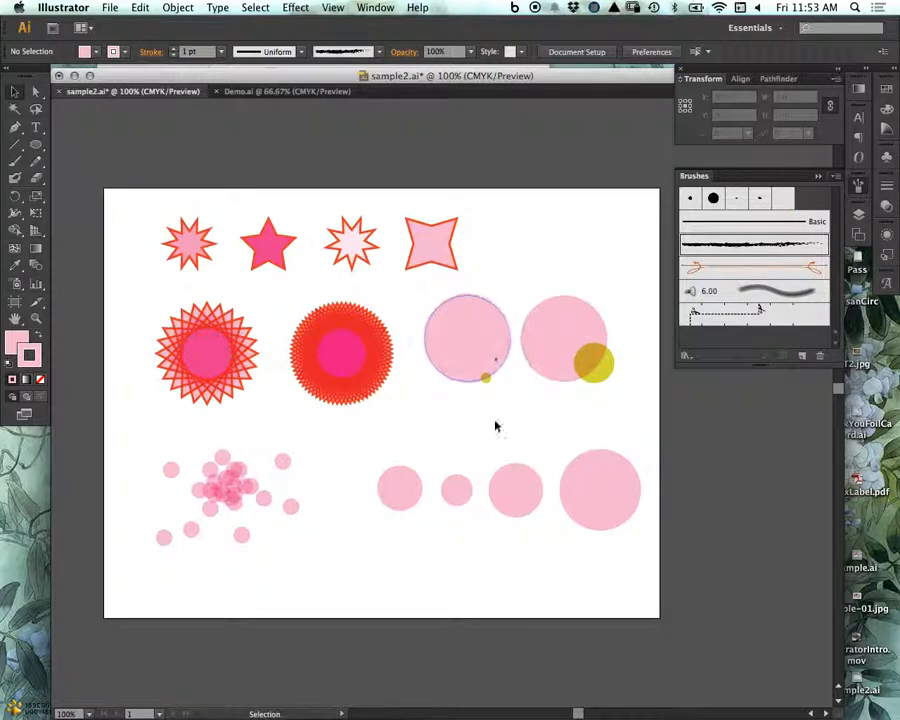
click(537, 340)
click(15, 265)
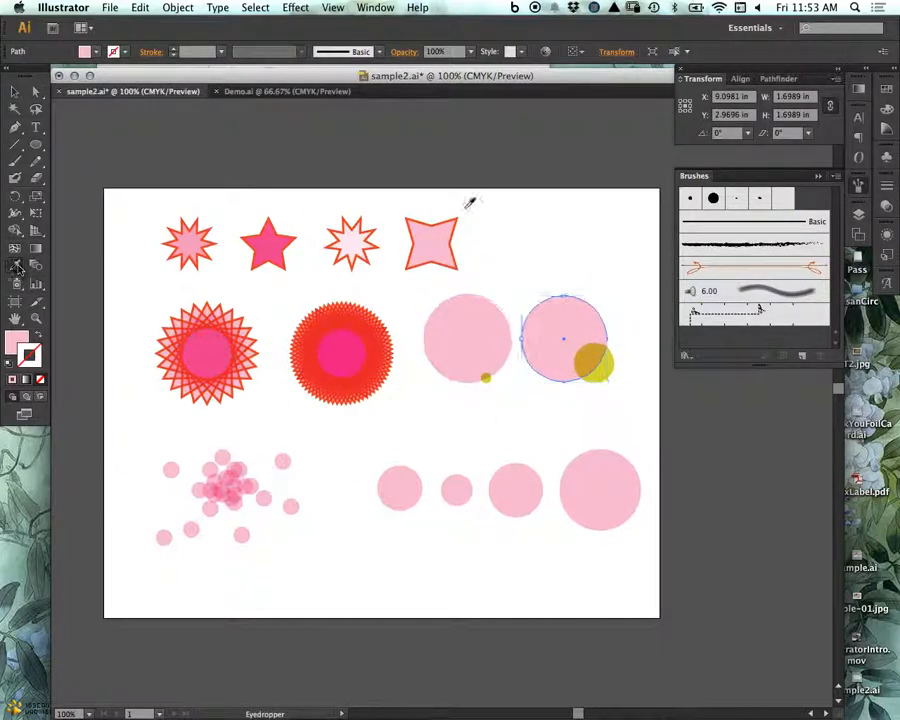
click(445, 329)
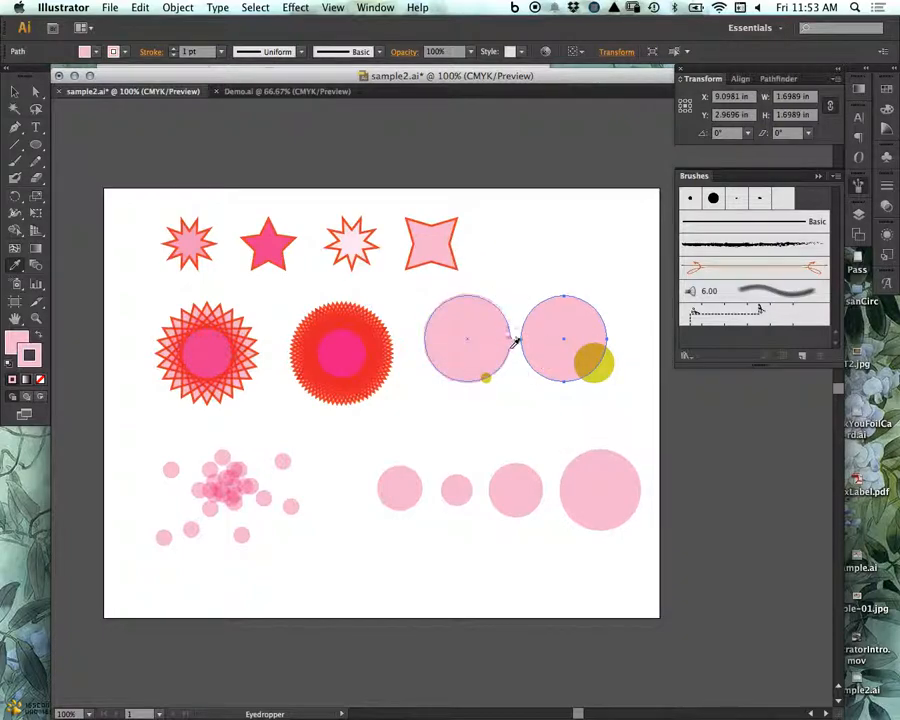
click(13, 91)
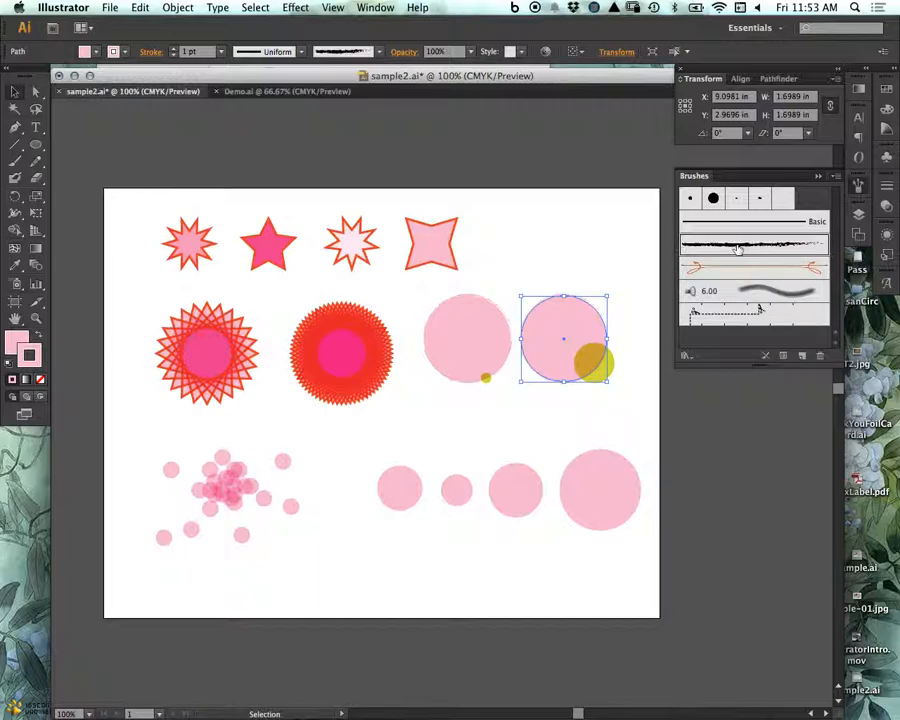
click(631, 412)
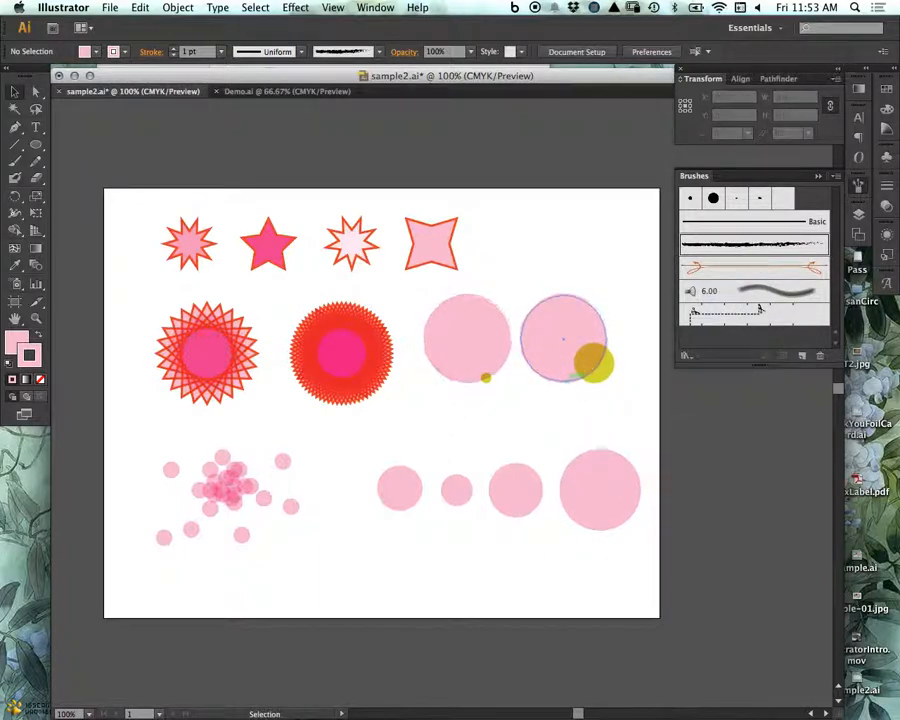
- Add a new layer above Layer 1
click(858, 185)
click(858, 213)
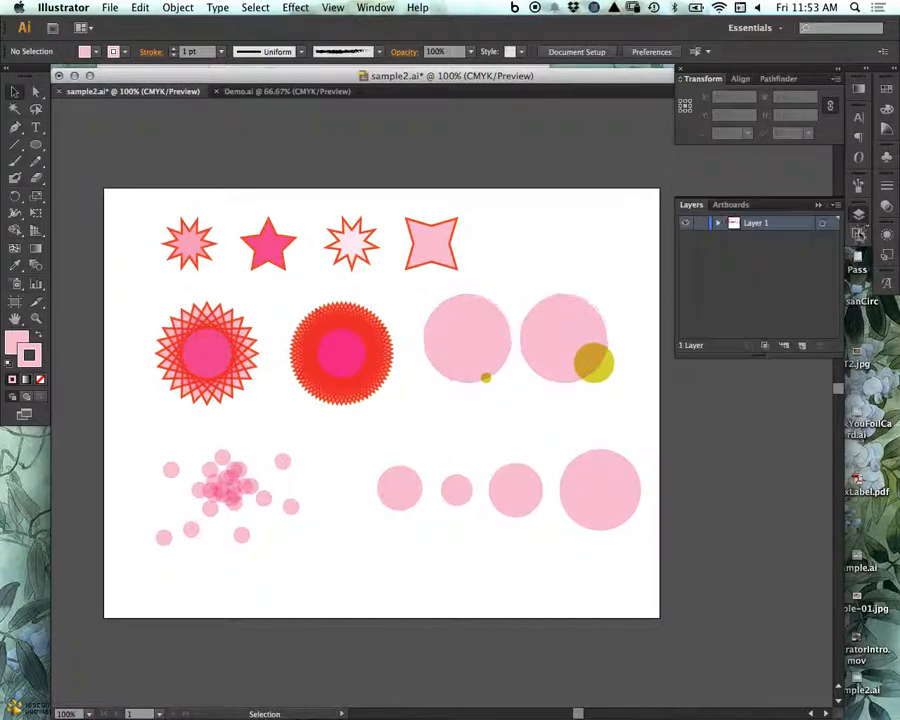
click(803, 345)
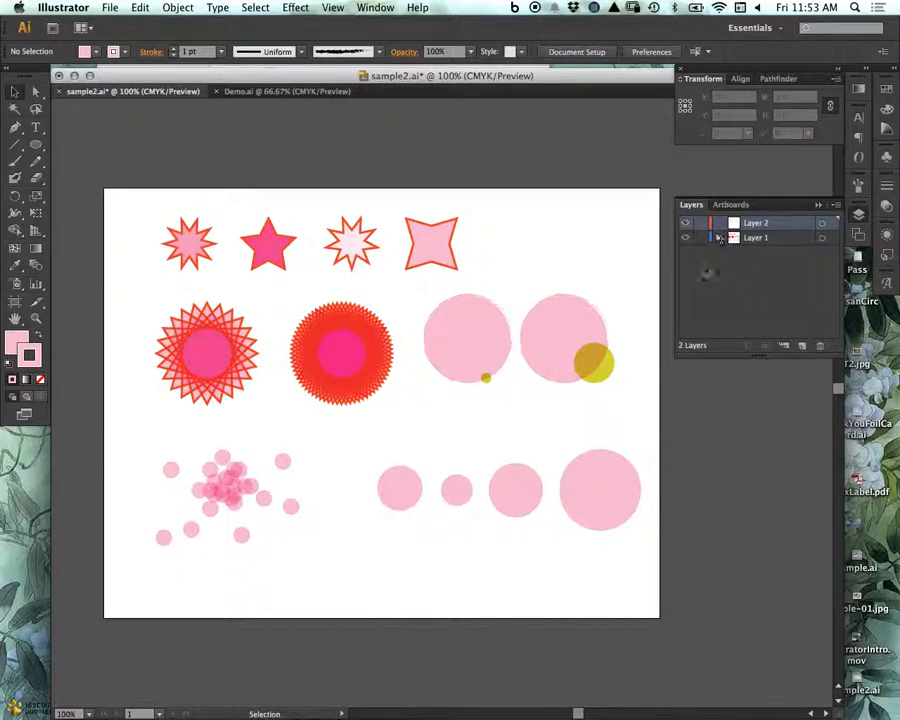
- Move the two large pink circles and their yellow-green dots from Layer 1 to Layer 2, and deselect them
drag(631, 275, 470, 404)
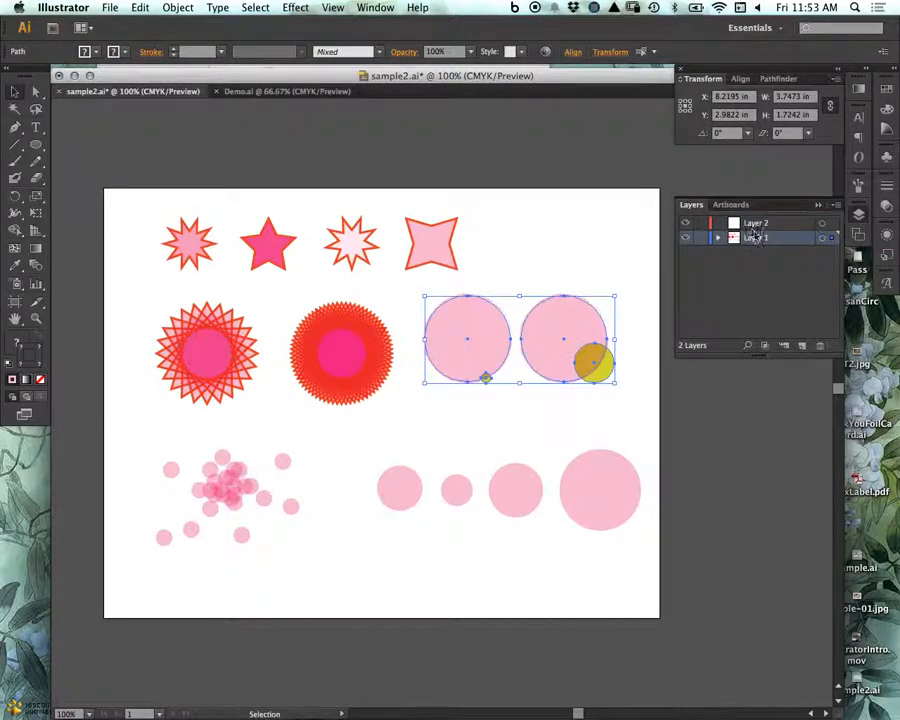
click(494, 446)
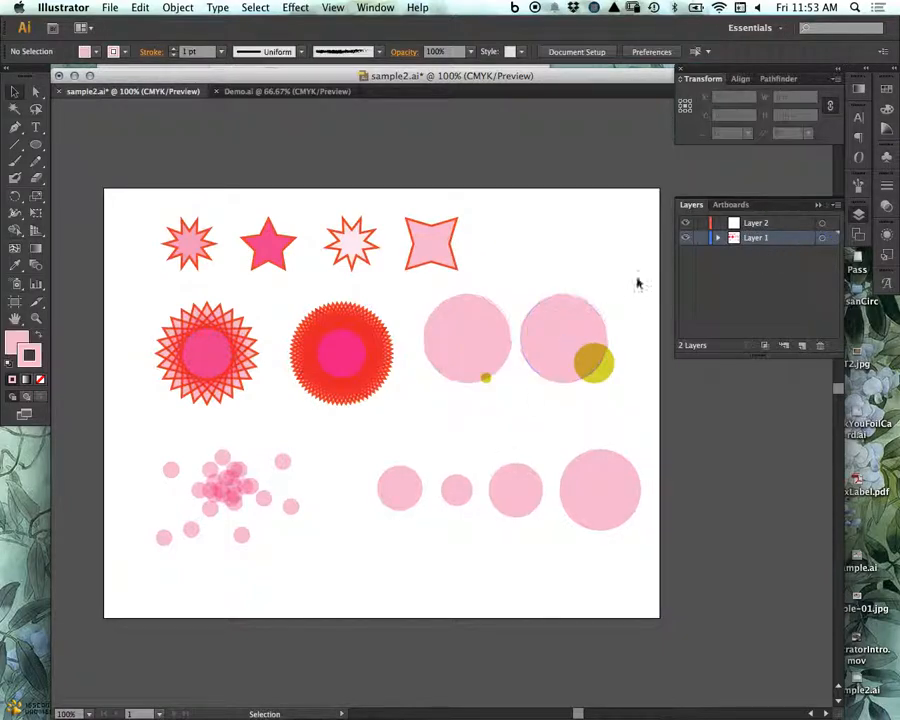
drag(606, 291, 428, 394)
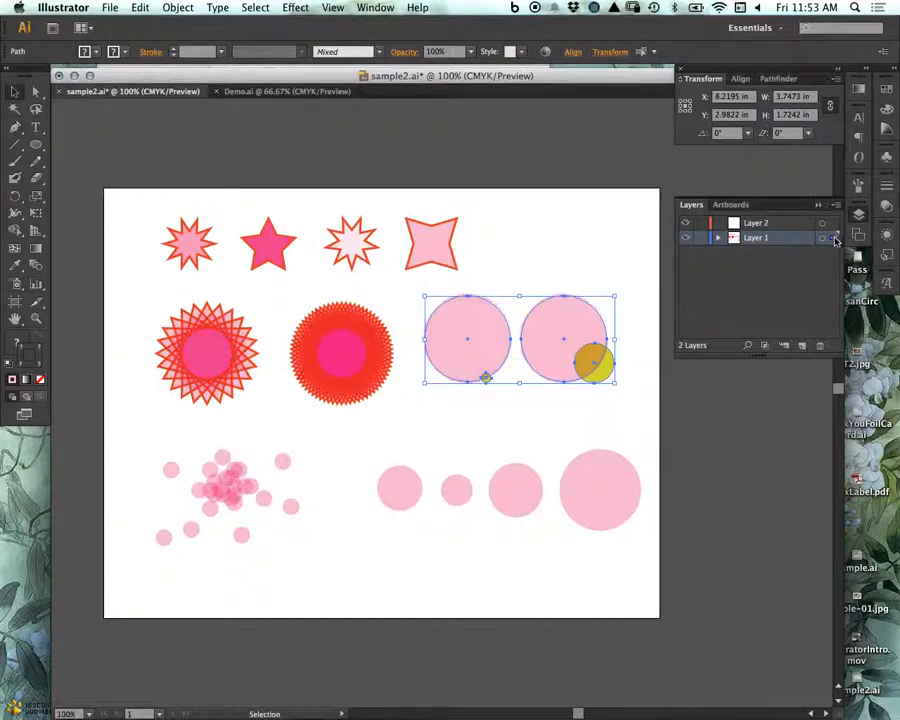
drag(833, 234, 832, 223)
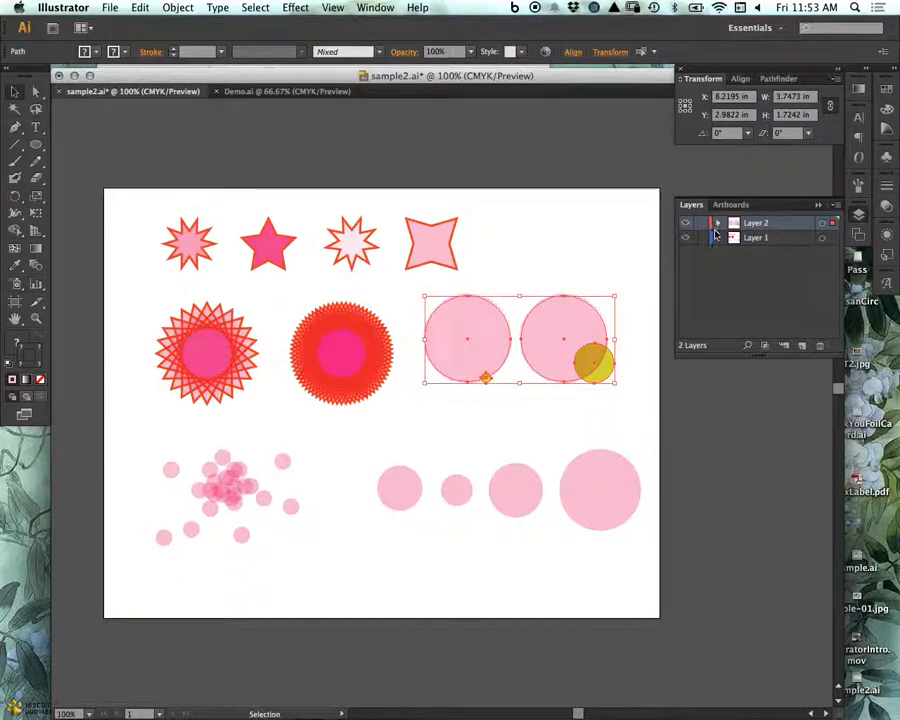
click(639, 267)
- Lock Layer 1 temporarily and shift the two large pink circles with their yellow-green dots slightly down and to the left
drag(636, 186, 163, 671)
click(653, 308)
drag(606, 245, 191, 597)
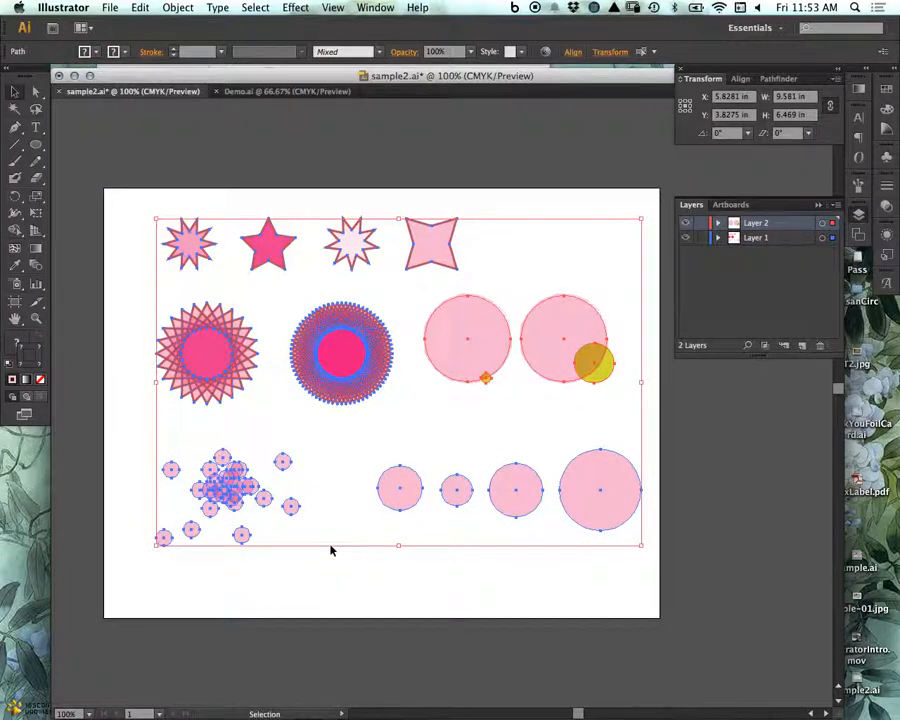
click(700, 238)
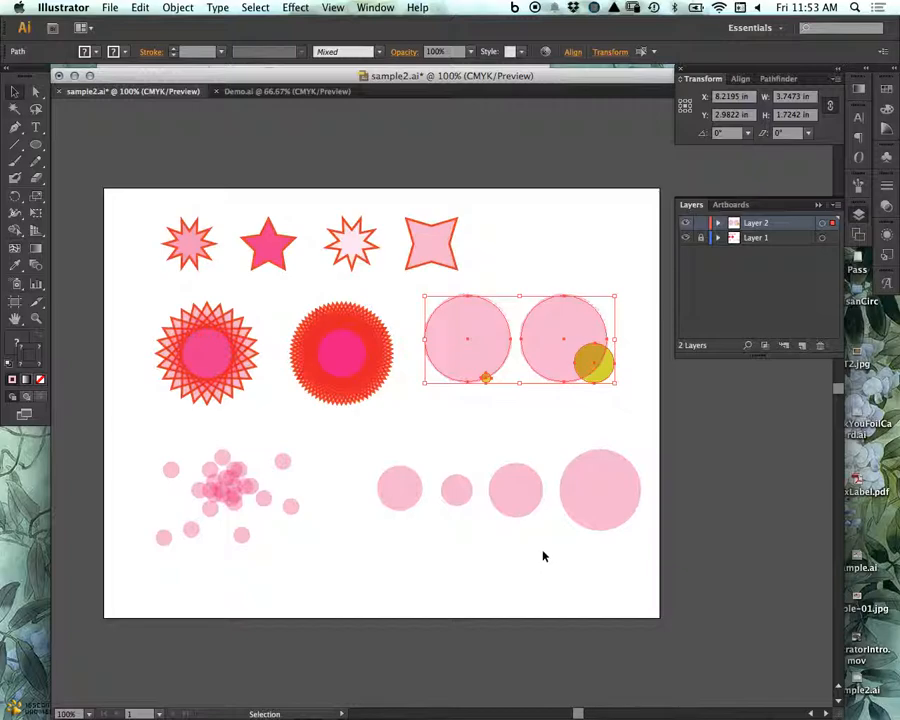
click(538, 255)
drag(485, 377, 366, 436)
drag(448, 442, 550, 378)
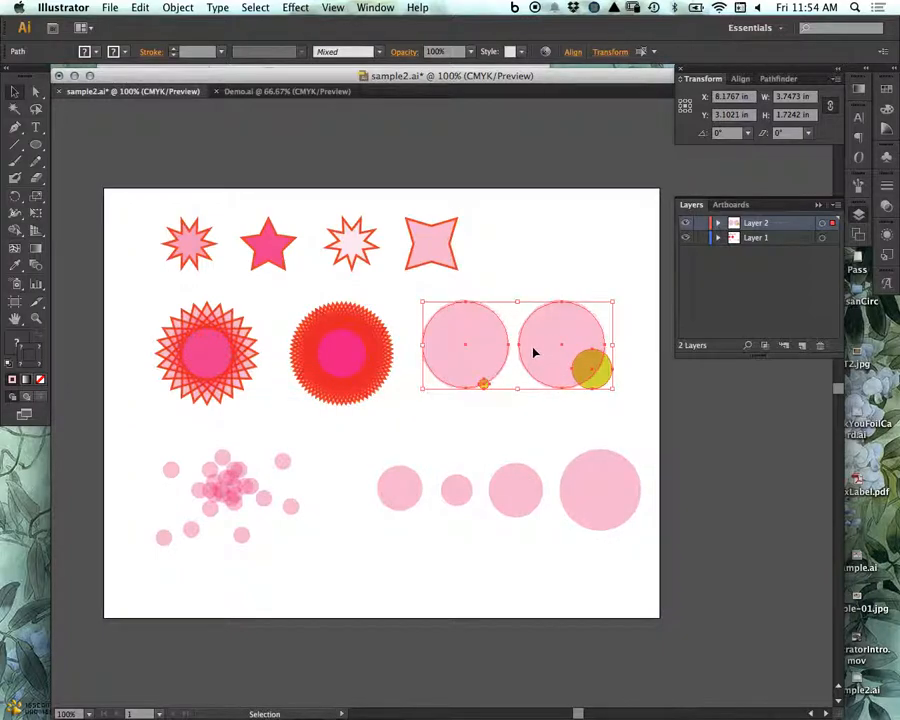
- Move the cluster of small pink circles at the artboard's lower left to Layer 2, and hide and show Layer 1
click(563, 293)
drag(626, 296, 421, 410)
drag(633, 561, 164, 492)
drag(305, 547, 200, 468)
drag(836, 239, 836, 223)
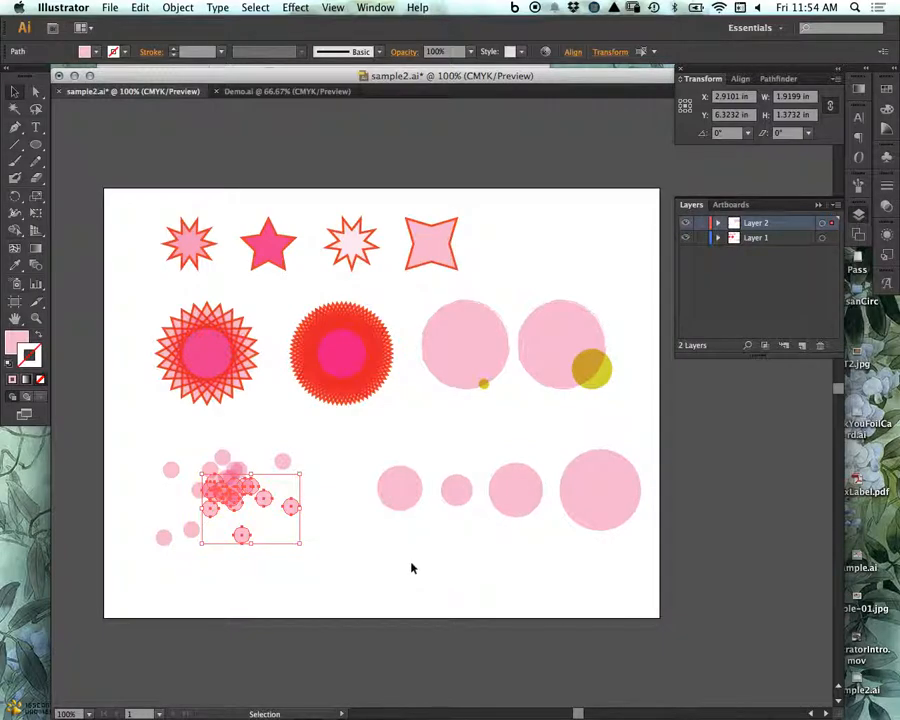
click(285, 489)
drag(333, 433, 157, 560)
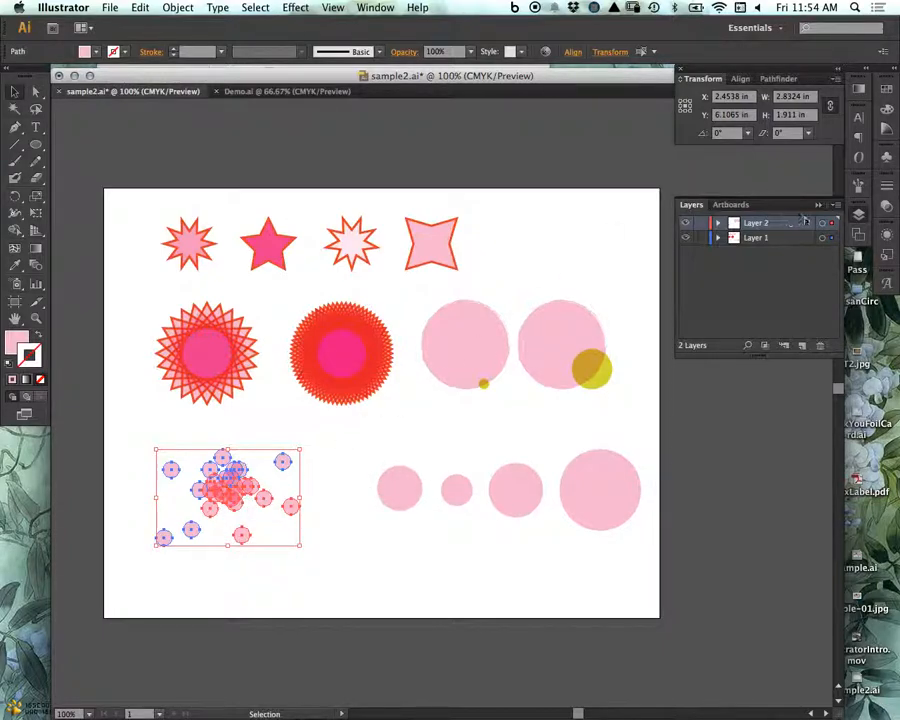
click(685, 238)
click(685, 238)
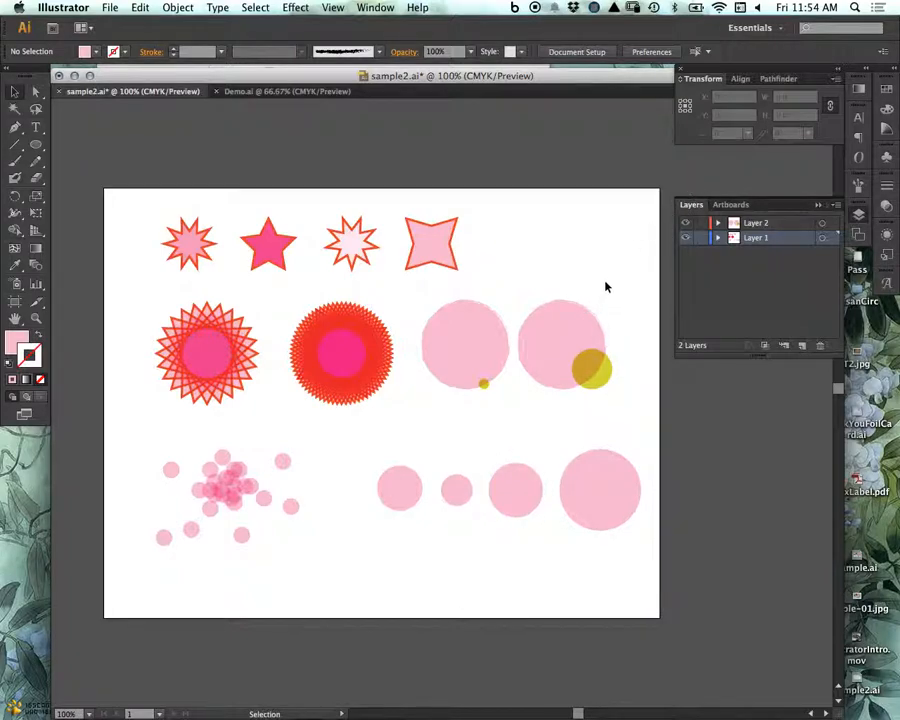
- Rename Layer 2 as Bubbles and lock it
click(578, 318)
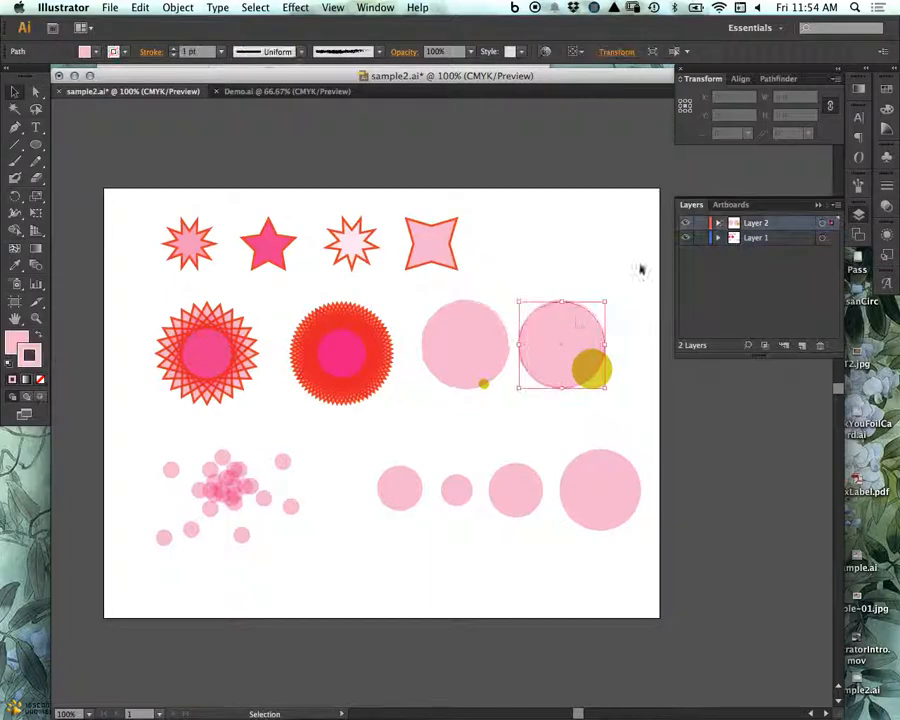
double_click(759, 228)
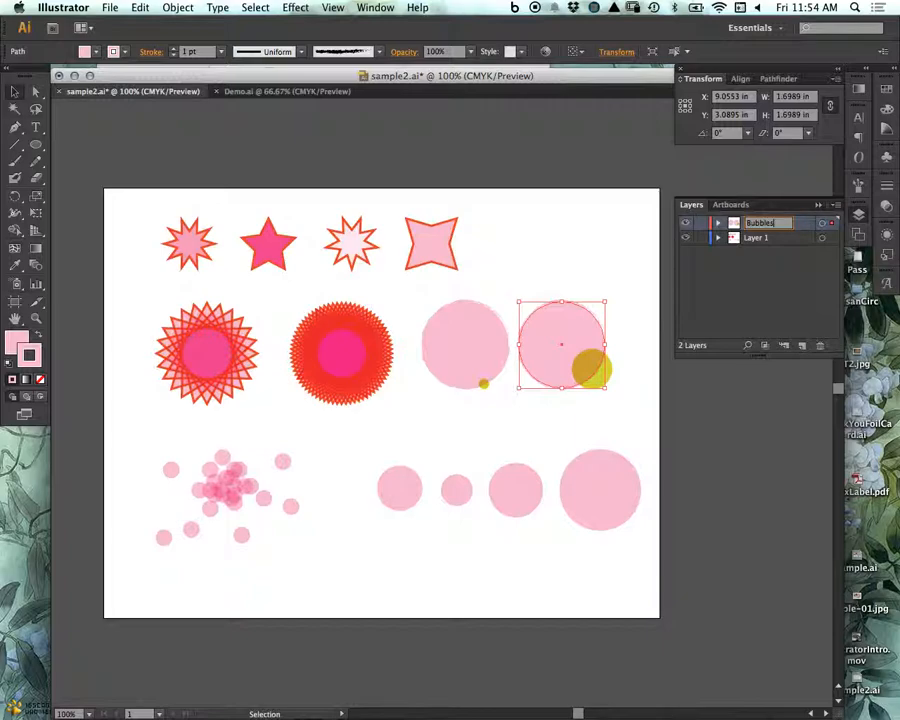
key(Return)
click(627, 378)
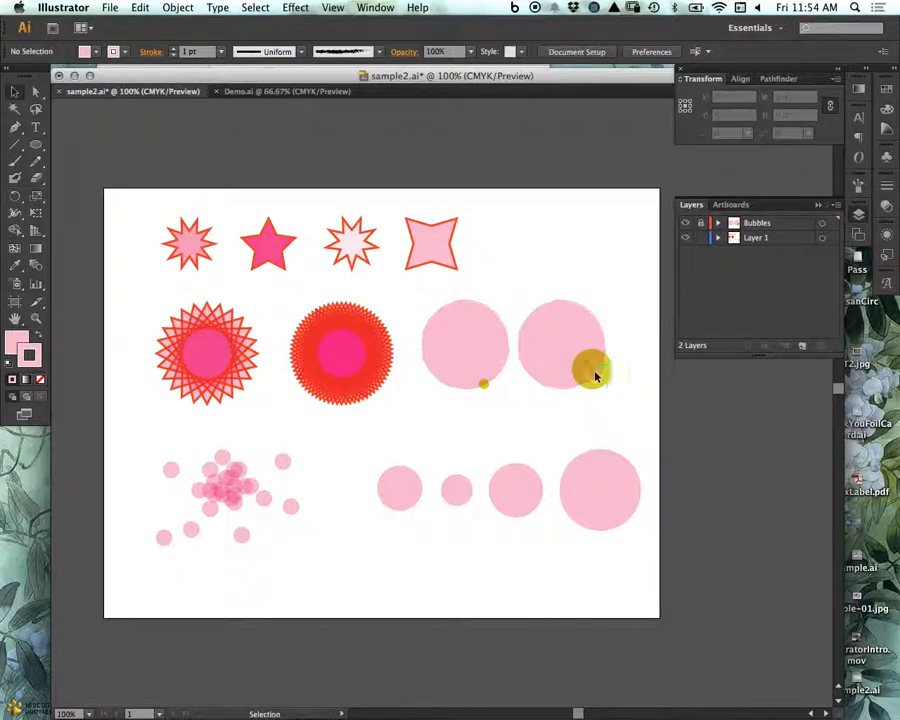
- Try moving a four-pointed shape out of the dense red starburst and the pale star with Bubbles locked, and undo both moves
drag(293, 349, 271, 420)
click(422, 442)
click(433, 260)
drag(354, 242, 509, 292)
click(650, 324)
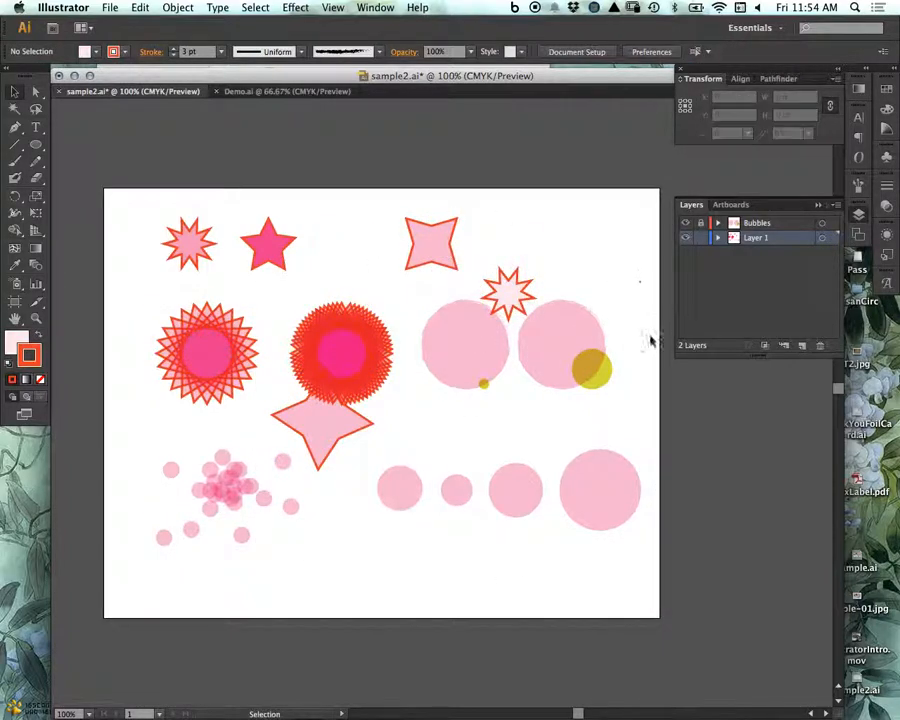
key(super+z)
key(super+z)
click(411, 403)
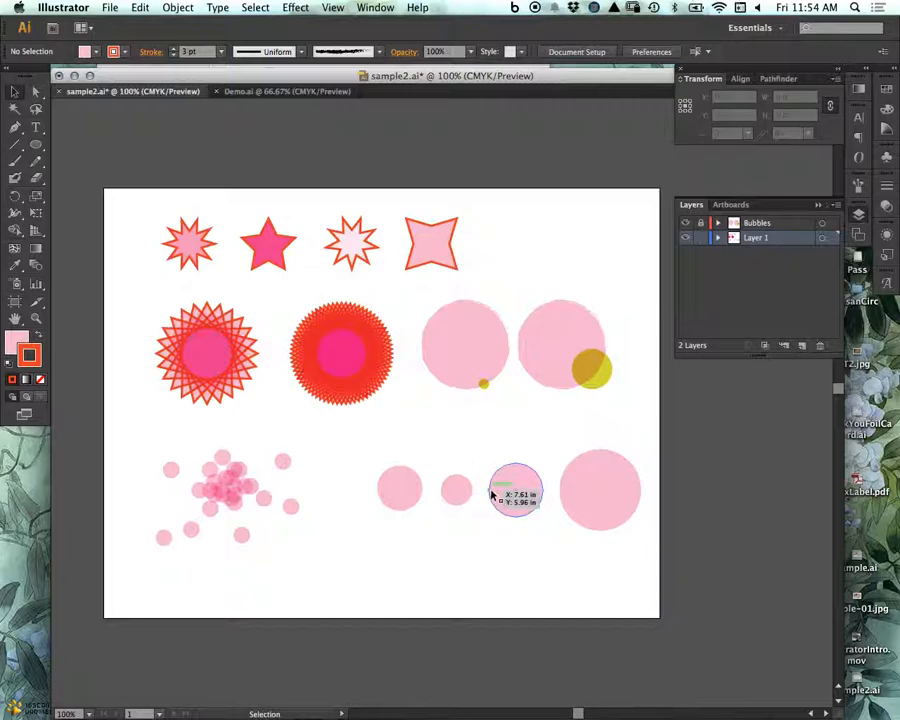
- Move the Bubbles layer below Layer 1 and unlock it
drag(775, 224, 770, 246)
click(700, 237)
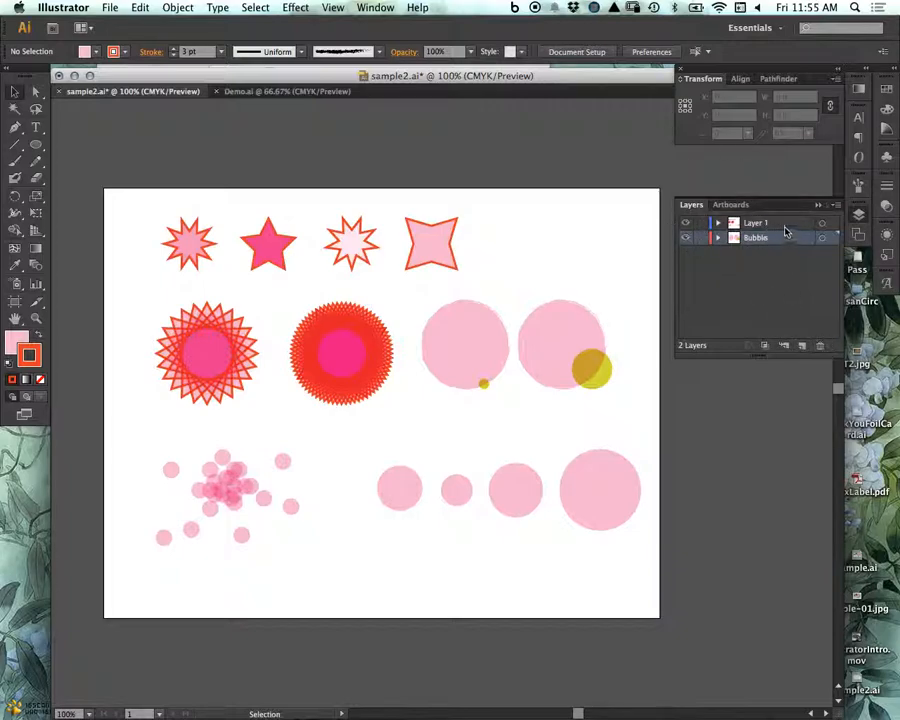
- View the document's list of artboards, return to the layers, and select and deselect all the artwork
click(731, 206)
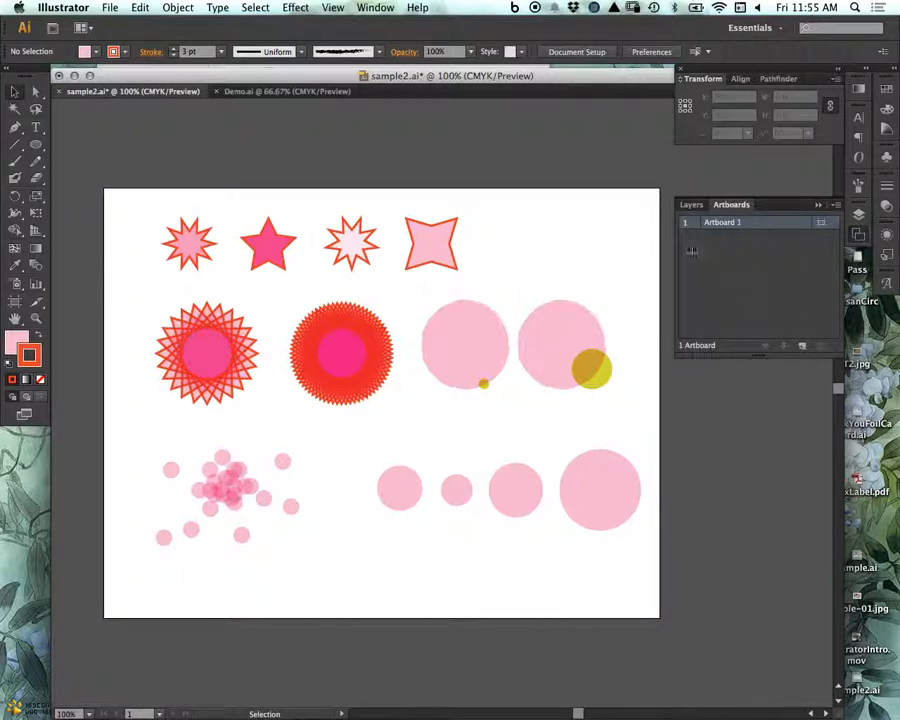
click(691, 205)
drag(636, 200, 218, 573)
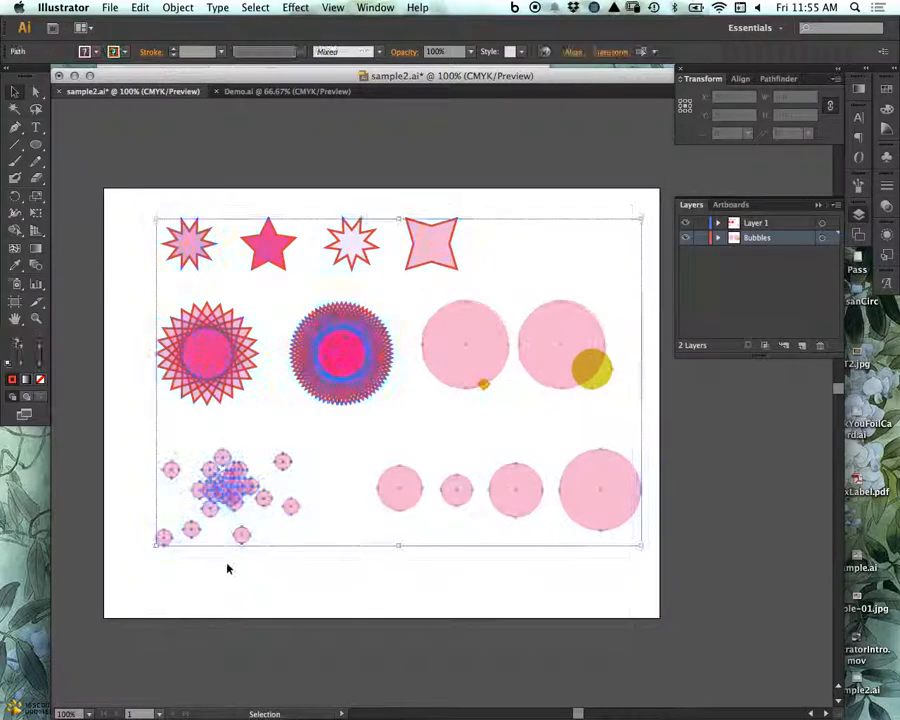
click(475, 563)
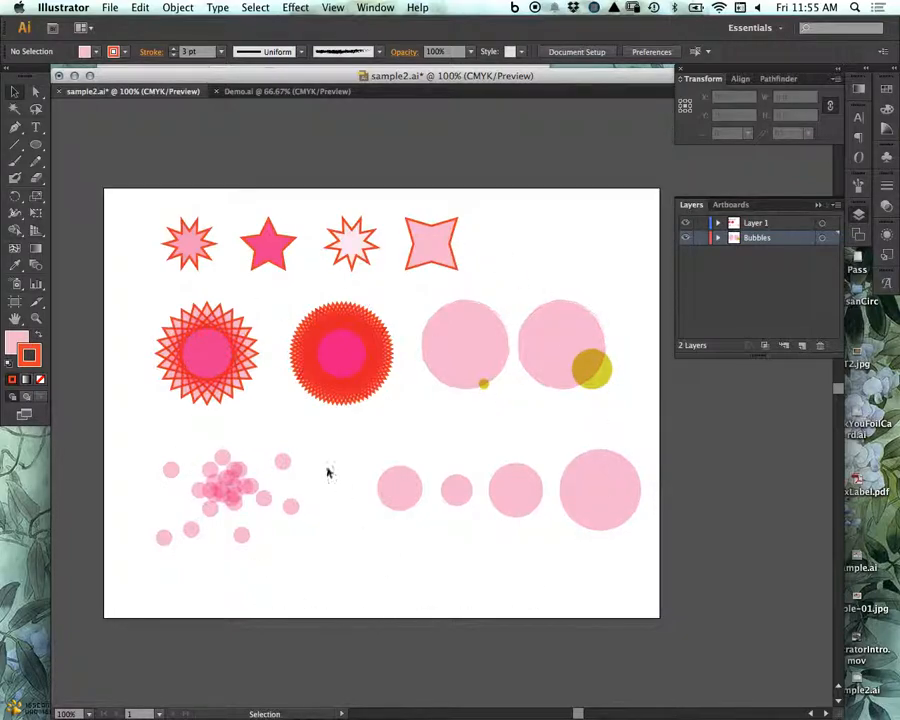
- Examine the whale infographic in Demo.ai and return to sample2.ai
click(251, 92)
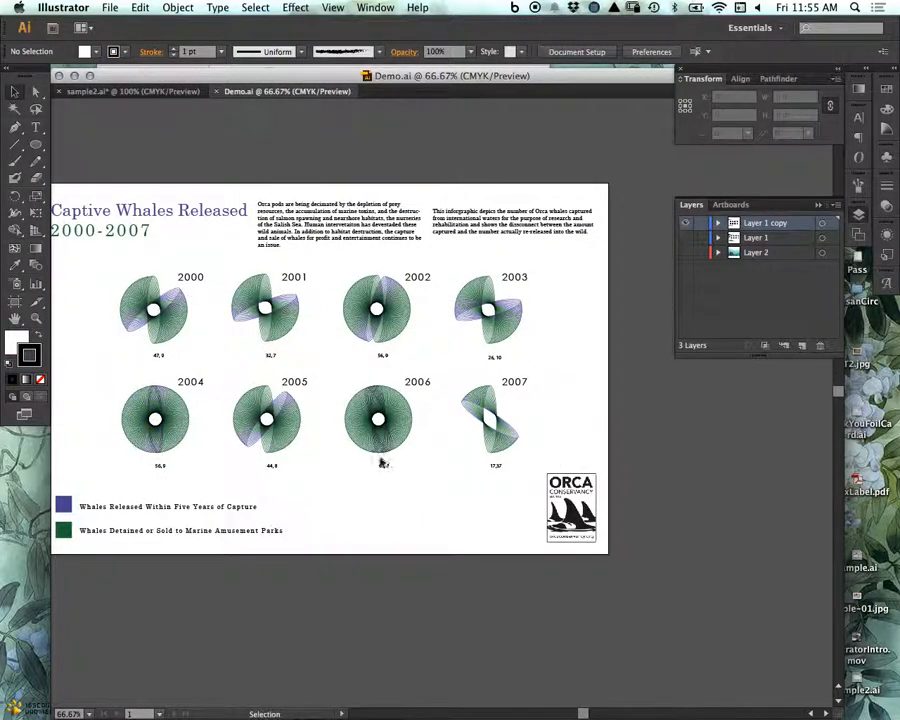
drag(384, 514, 432, 494)
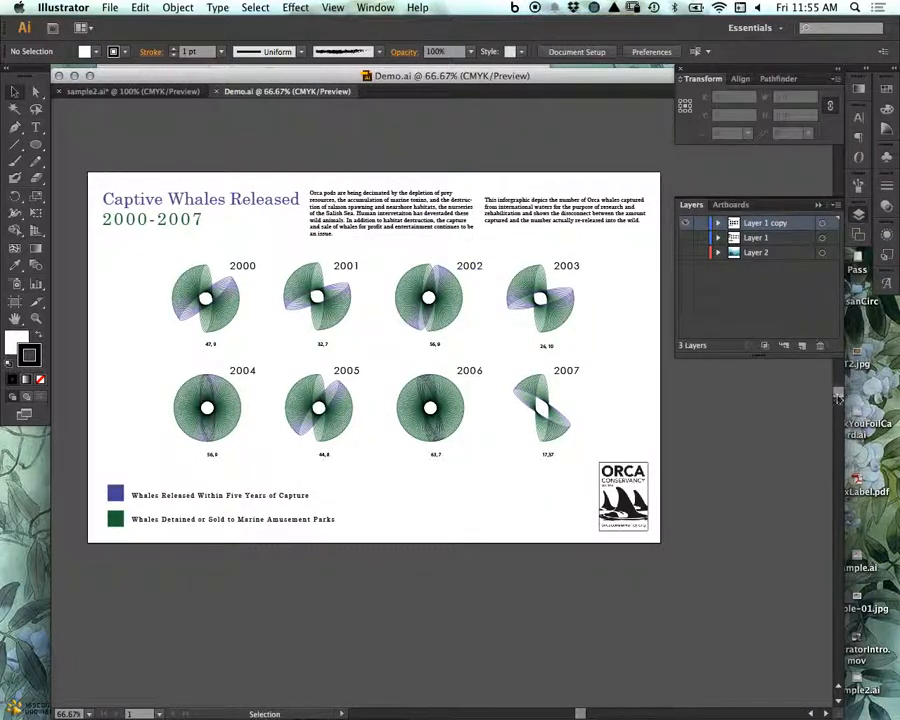
click(172, 92)
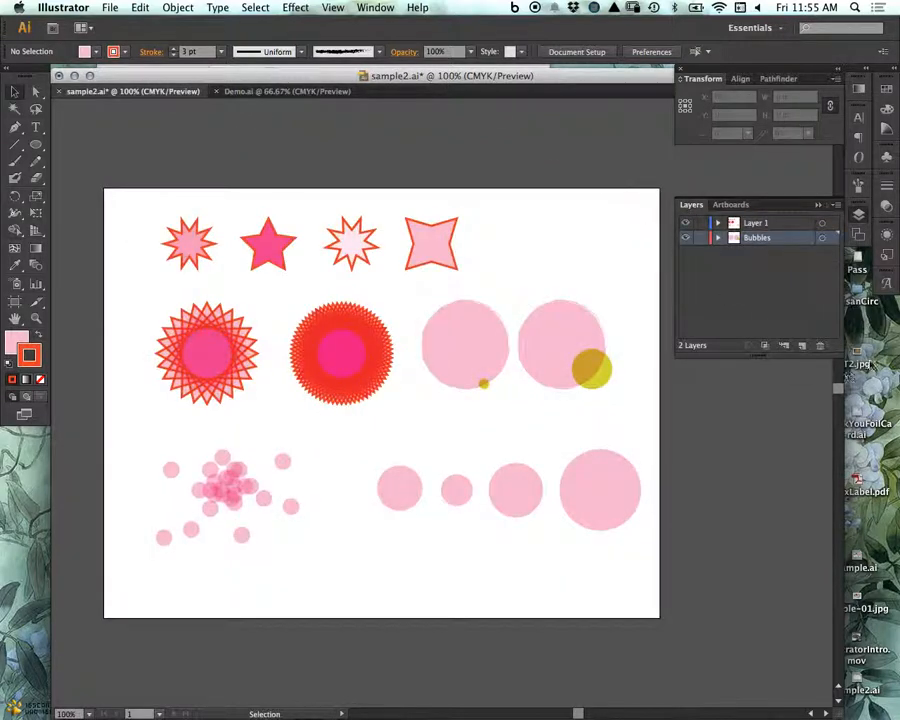